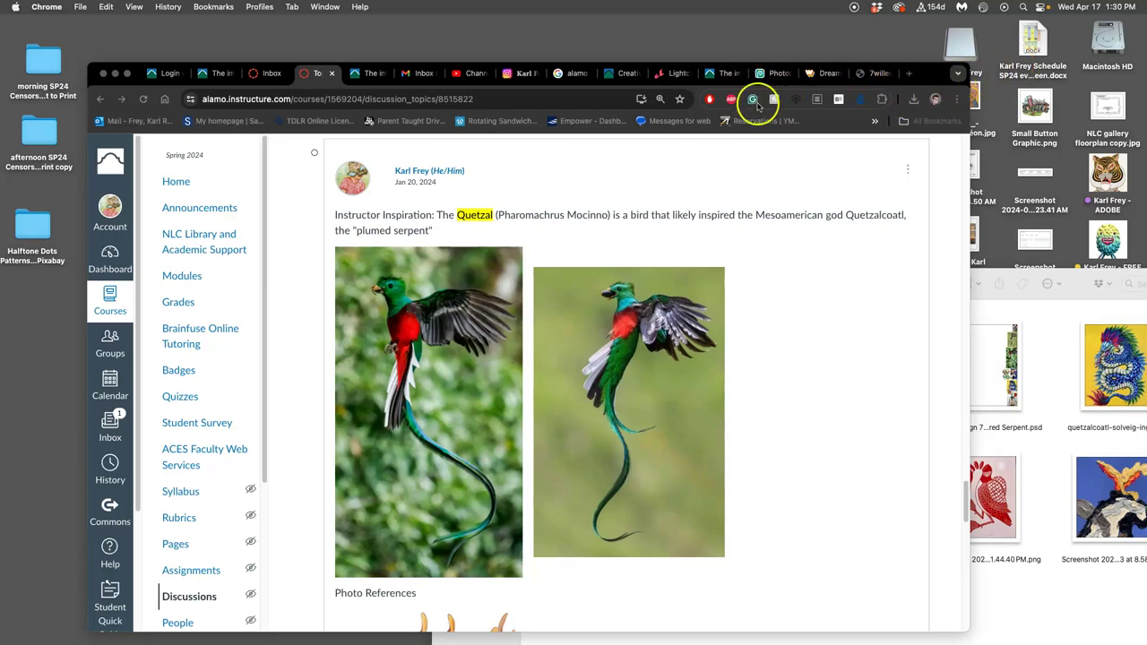
Browse the quetzal and feathered serpent reference images in the Canvas discussion, then switch to Dream.
{"action": "scroll", "coordinate": [611, 304], "scroll_direction": "down", "scroll_amount": 2}
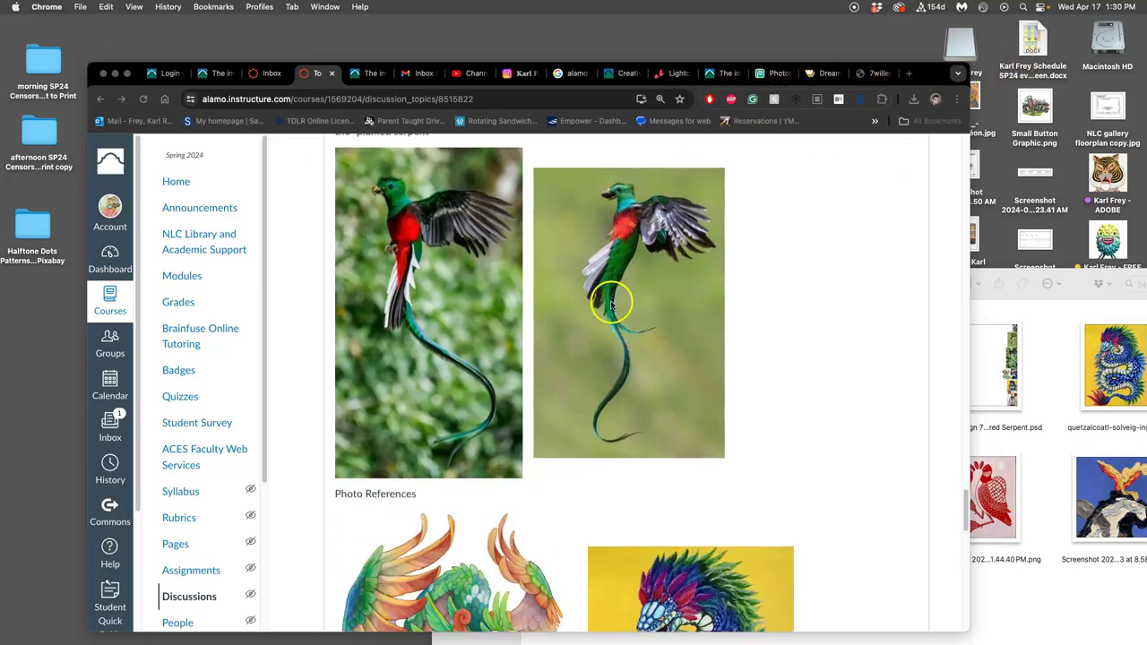
{"action": "scroll", "coordinate": [611, 305], "scroll_direction": "down", "scroll_amount": 6}
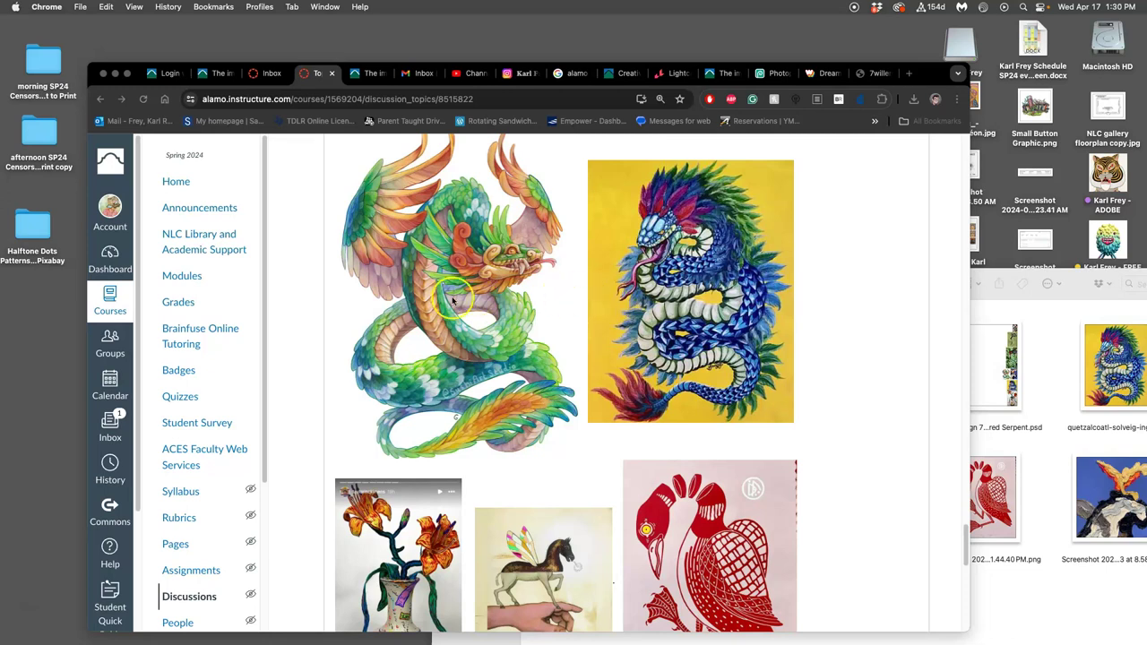
{"action": "scroll", "coordinate": [616, 314], "scroll_direction": "down", "scroll_amount": 3}
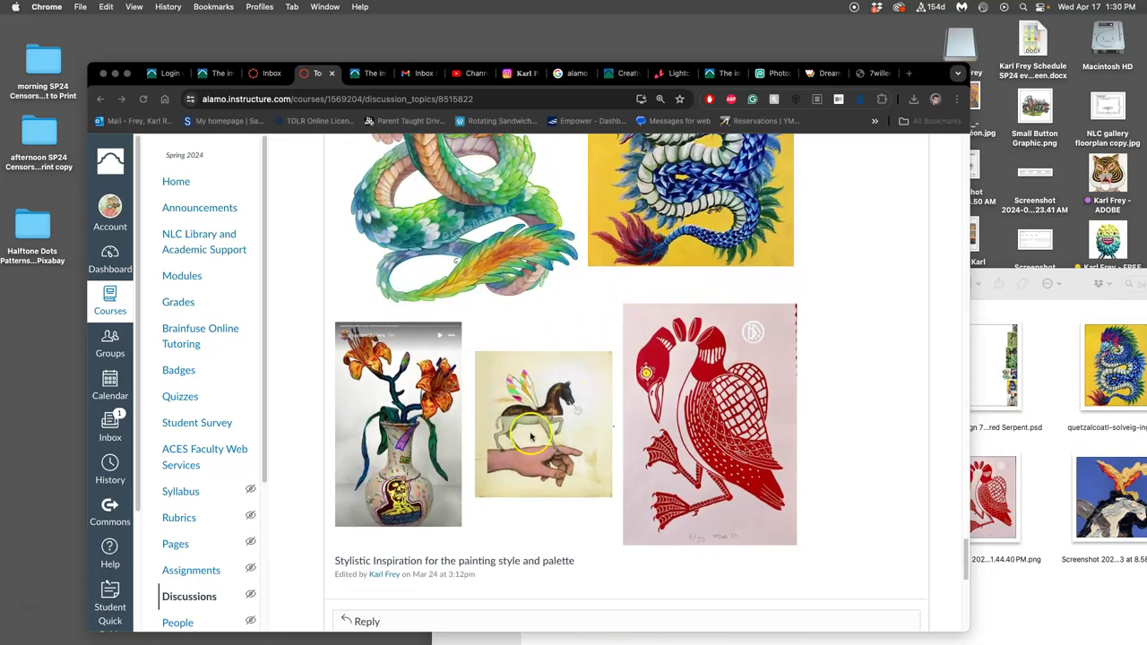
{"action": "scroll", "coordinate": [610, 411], "scroll_direction": "up", "scroll_amount": 3}
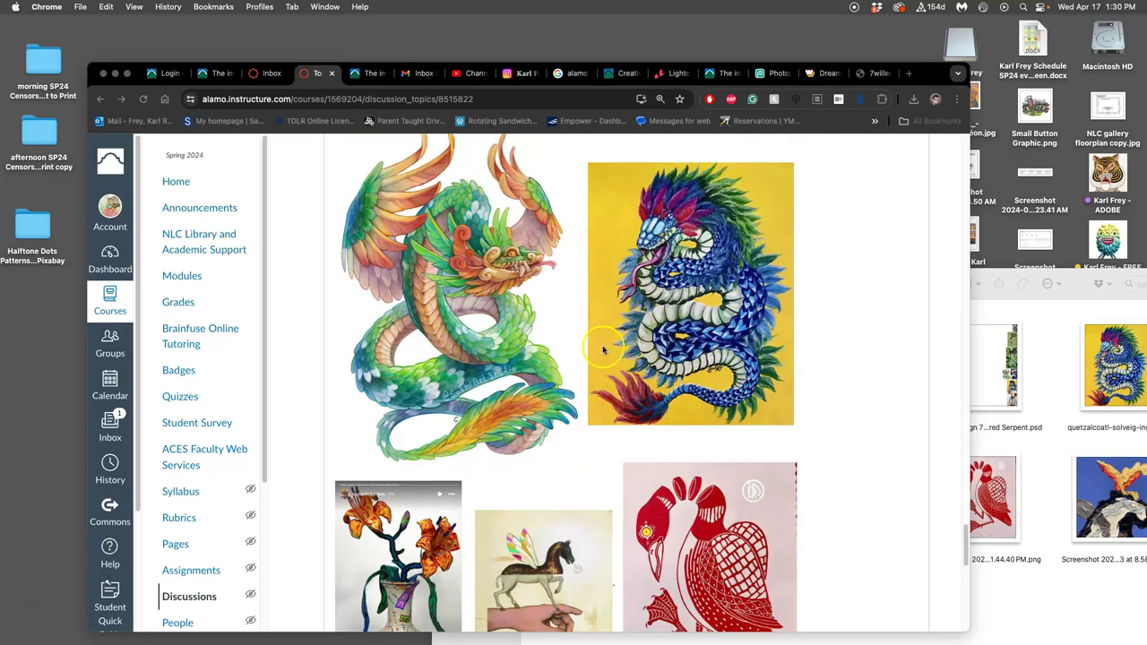
{"action": "scroll", "coordinate": [654, 357], "scroll_direction": "up", "scroll_amount": 6}
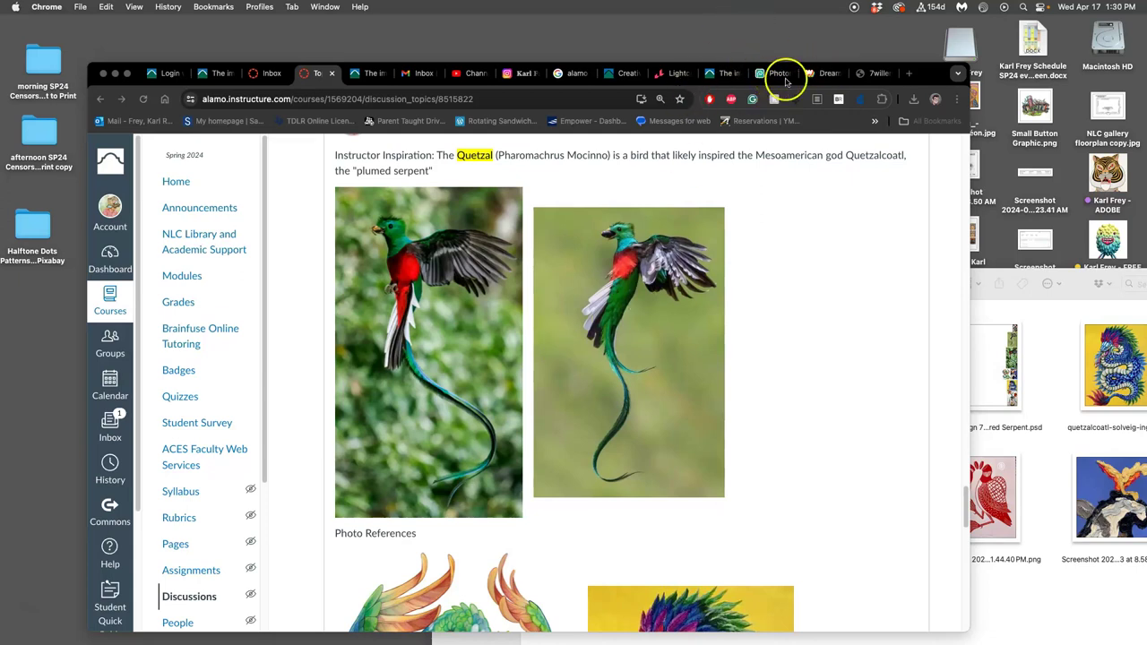
{"action": "left_click", "coordinate": [819, 75]}
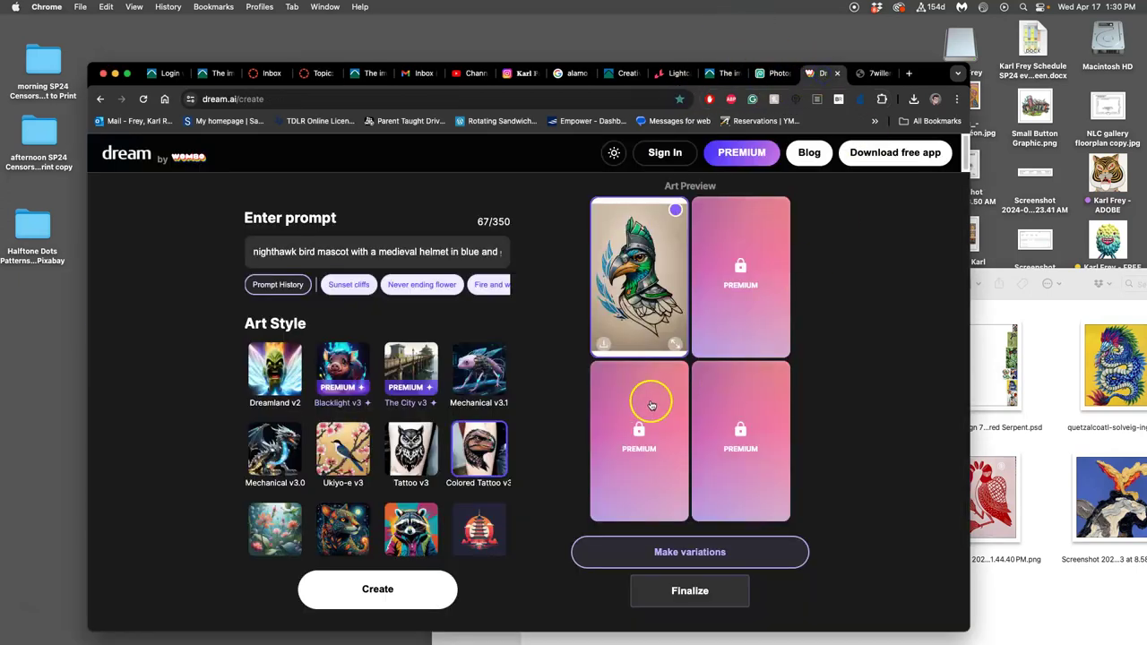
Replace the prompt with the flying feathered serpent bird in Salvador Dali's style and generate.
{"action": "triple_click", "coordinate": [410, 252]}
{"action": "type", "text": "flying feathered serpent bird in the style of Salvador Dali"}
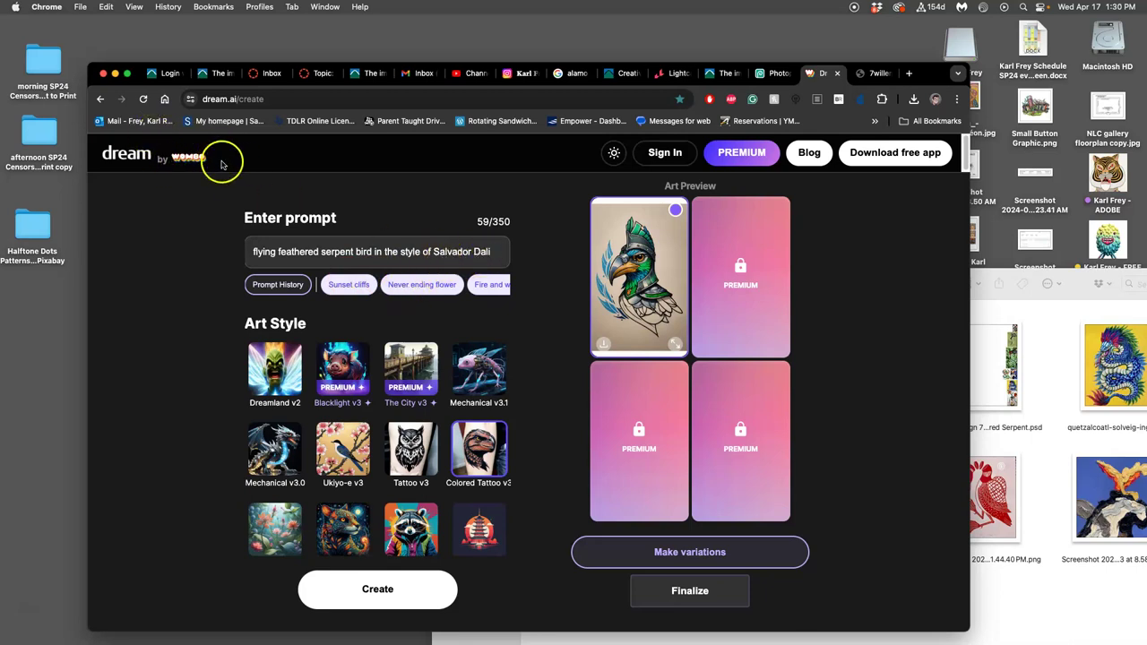
{"action": "left_click", "coordinate": [385, 595]}
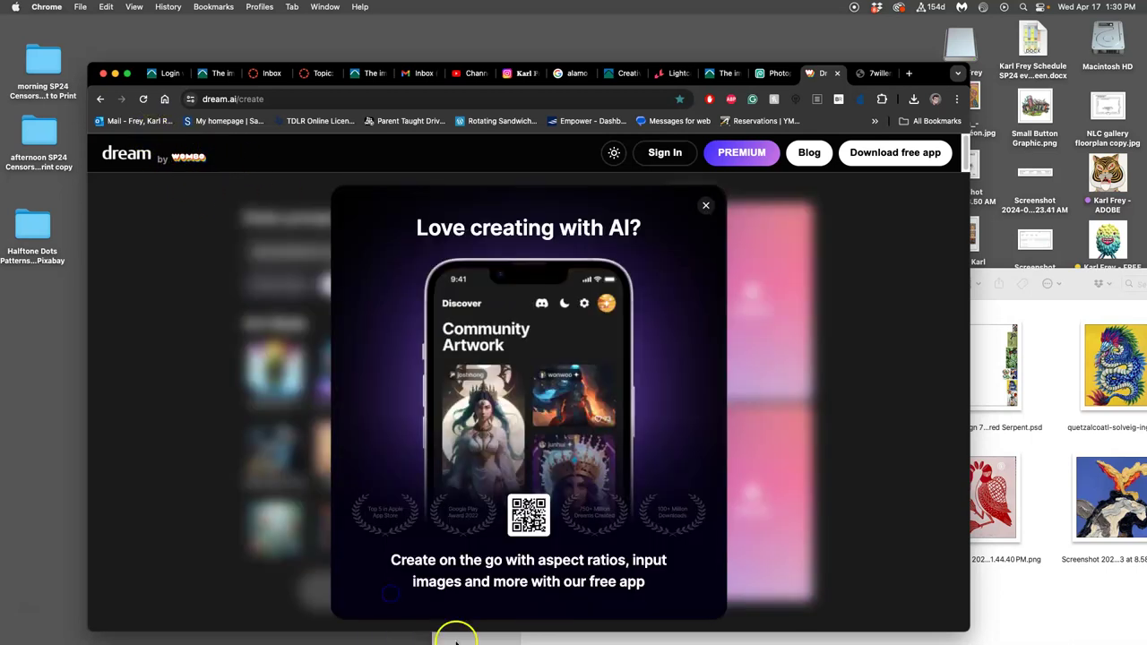
{"action": "left_click", "coordinate": [705, 206]}
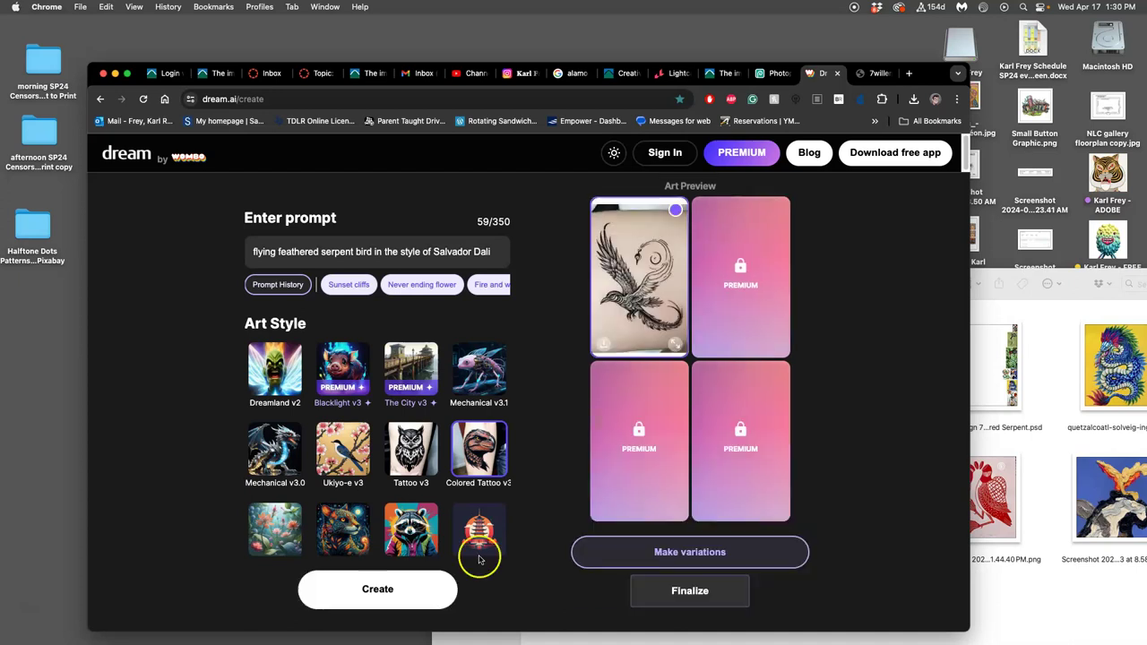
Generate versions in the Dreamland v2 and Simple Design v2 art styles.
{"action": "left_click", "coordinate": [271, 369]}
{"action": "left_click", "coordinate": [337, 594]}
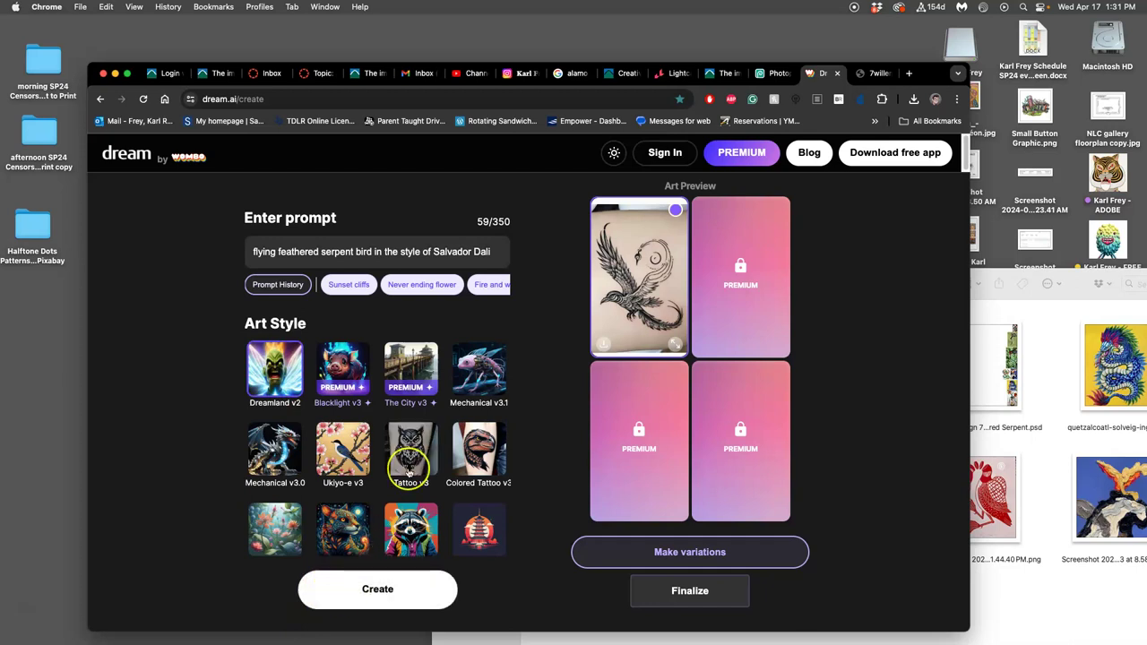
{"action": "scroll", "coordinate": [407, 472], "scroll_direction": "down", "scroll_amount": 10}
{"action": "scroll", "coordinate": [408, 472], "scroll_direction": "down", "scroll_amount": 6}
{"action": "left_click", "coordinate": [287, 340]}
{"action": "left_click", "coordinate": [377, 585]}
Generate a Cartoonist-style version of the feathered serpent bird.
{"action": "scroll", "coordinate": [381, 498], "scroll_direction": "down", "scroll_amount": 8}
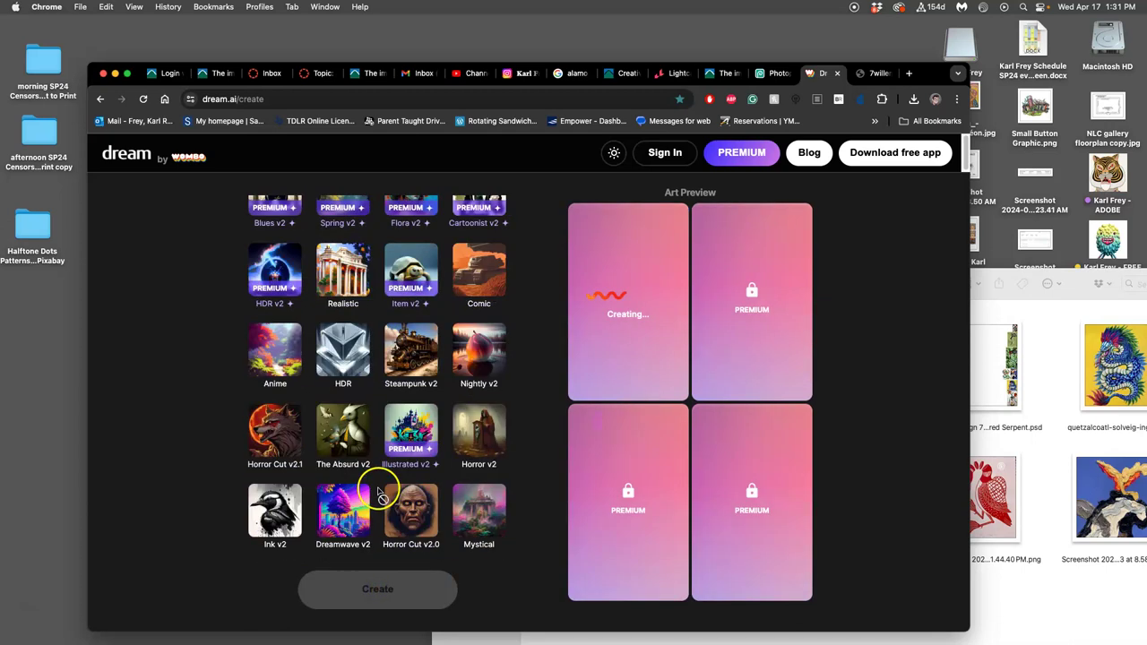
{"action": "scroll", "coordinate": [382, 499], "scroll_direction": "down", "scroll_amount": 2}
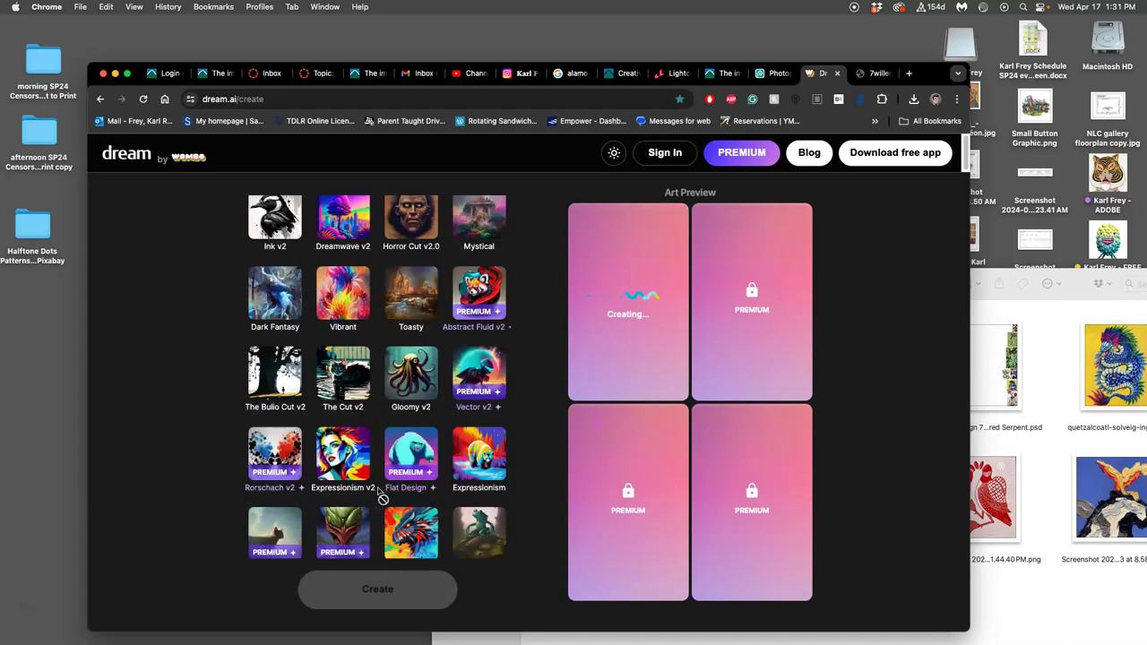
{"action": "scroll", "coordinate": [381, 498], "scroll_direction": "down", "scroll_amount": 8}
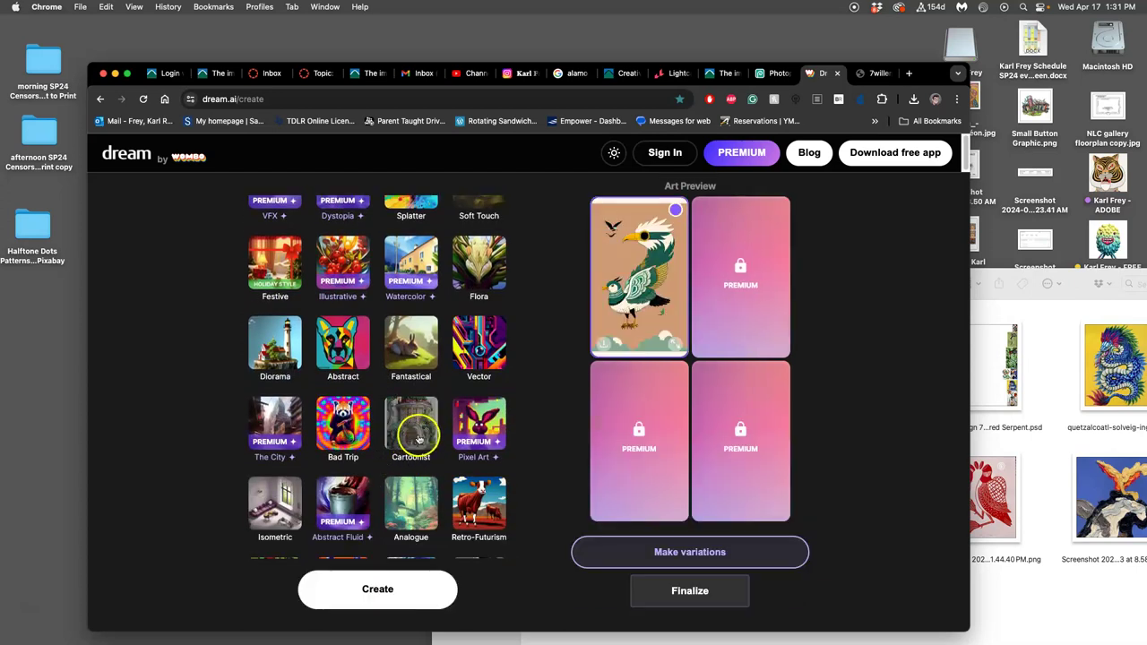
{"action": "left_click", "coordinate": [415, 439]}
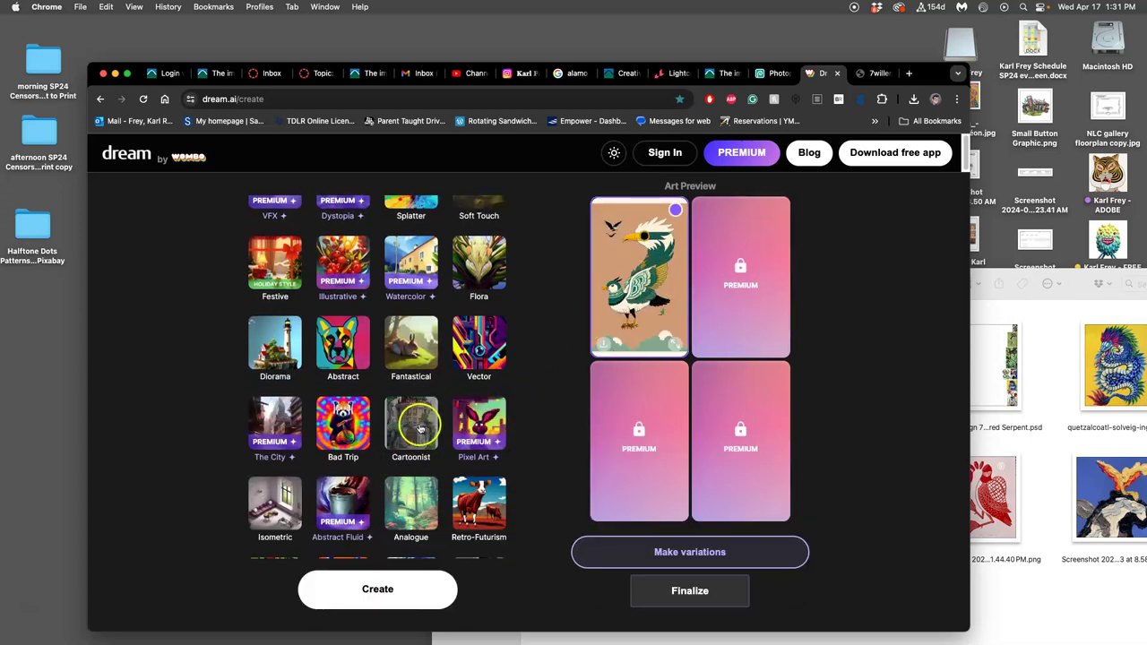
{"action": "left_click", "coordinate": [382, 597]}
{"action": "scroll", "coordinate": [432, 475], "scroll_direction": "down", "scroll_amount": 5}
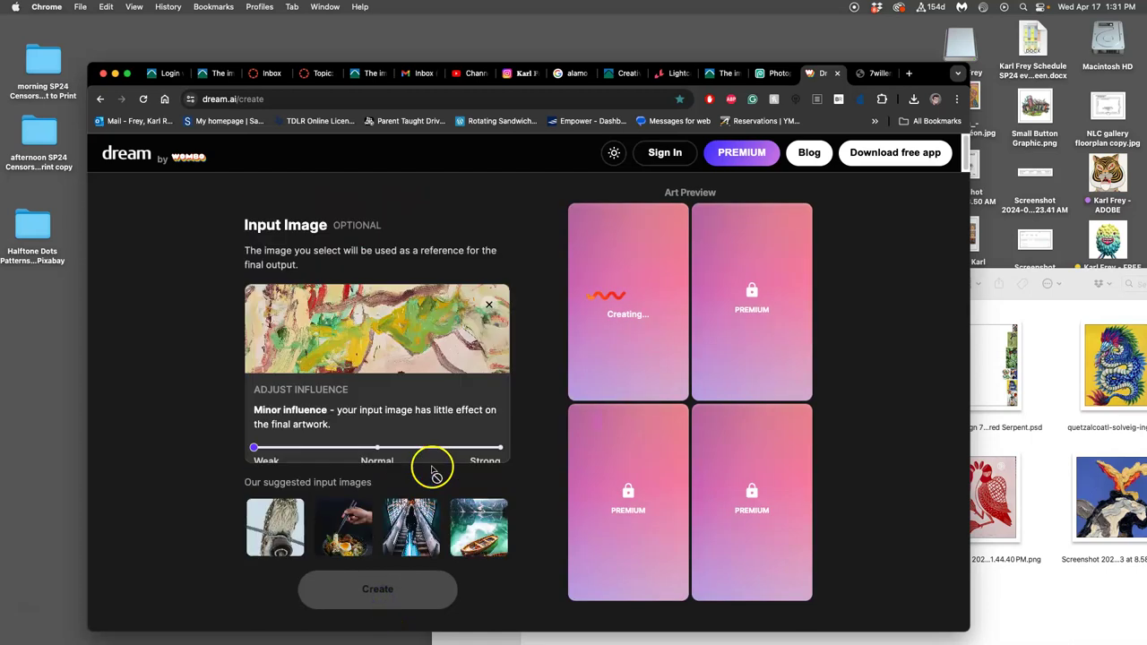
View the de Kooning abstract painting at full size and pan around to study its brushwork.
{"action": "left_click", "coordinate": [880, 75]}
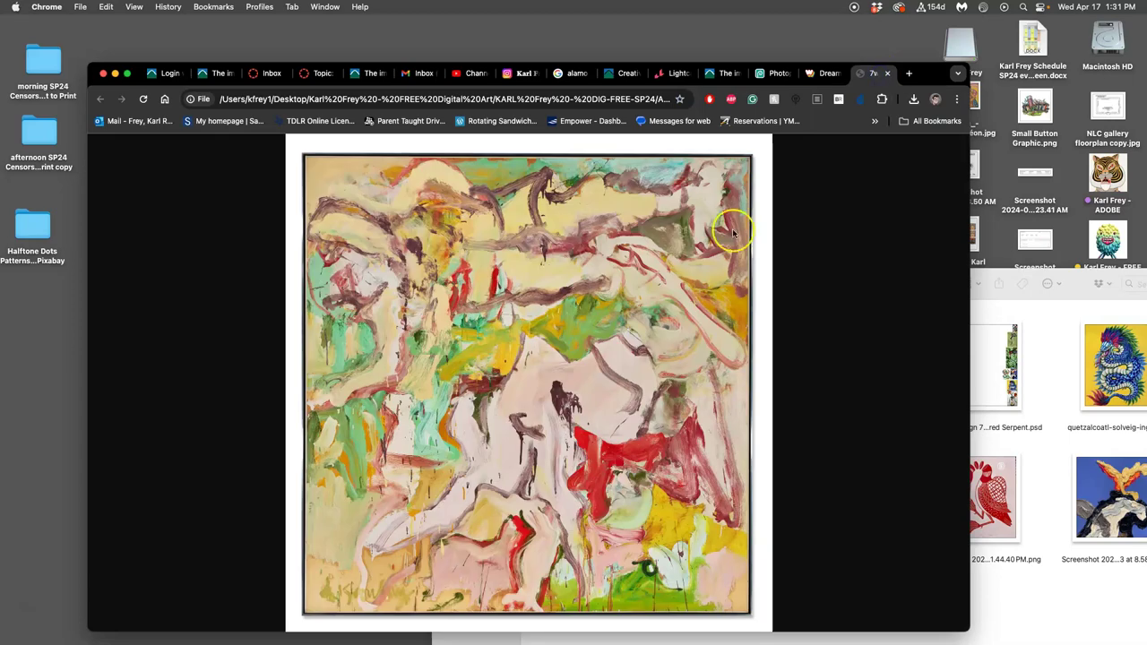
{"action": "left_click", "coordinate": [614, 344]}
{"action": "scroll", "coordinate": [583, 376], "scroll_direction": "up", "scroll_amount": 5}
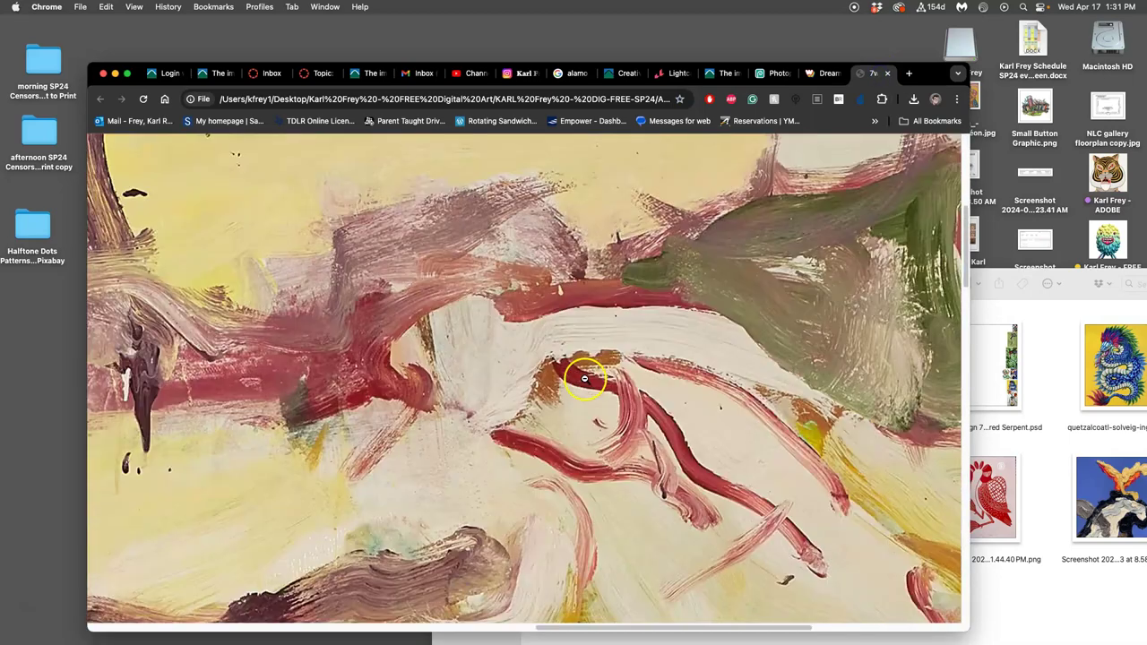
{"action": "scroll", "coordinate": [571, 374], "scroll_direction": "left", "scroll_amount": 10}
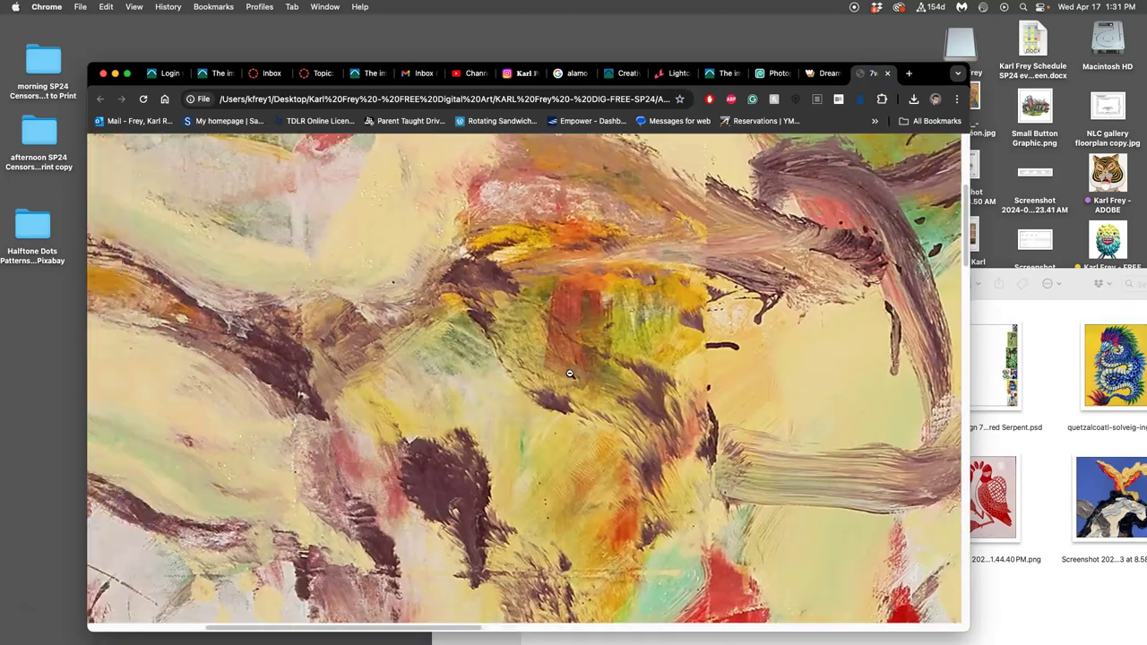
{"action": "scroll", "coordinate": [568, 375], "scroll_direction": "right", "scroll_amount": 4}
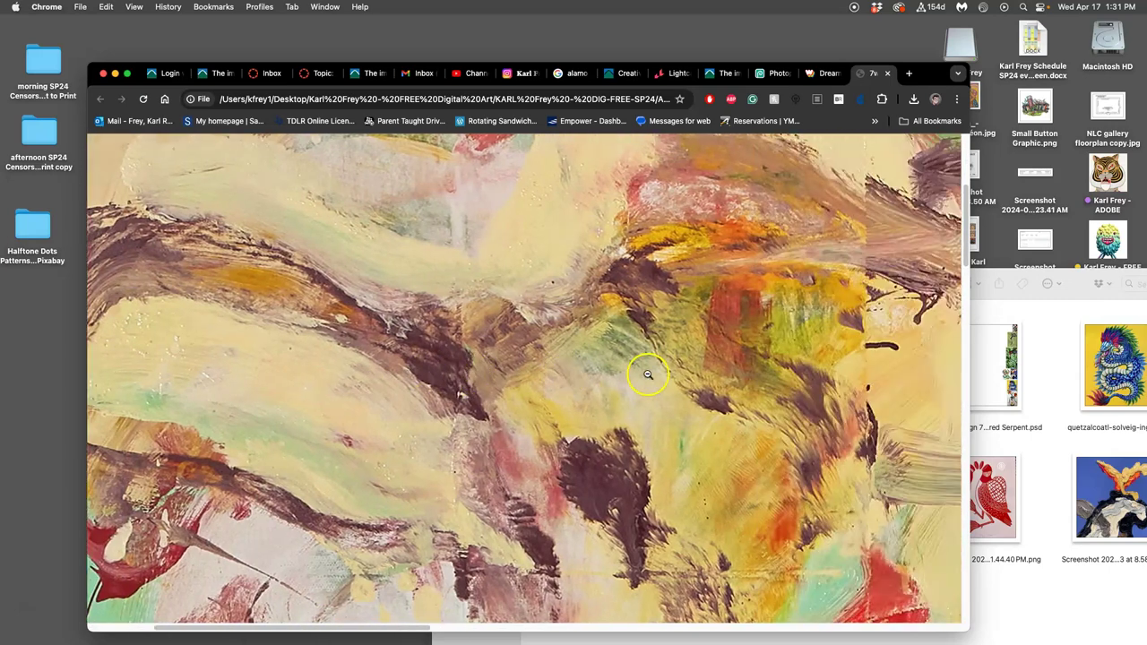
{"action": "scroll", "coordinate": [624, 367], "scroll_direction": "right", "scroll_amount": 2}
{"action": "scroll", "coordinate": [624, 367], "scroll_direction": "down", "scroll_amount": 5}
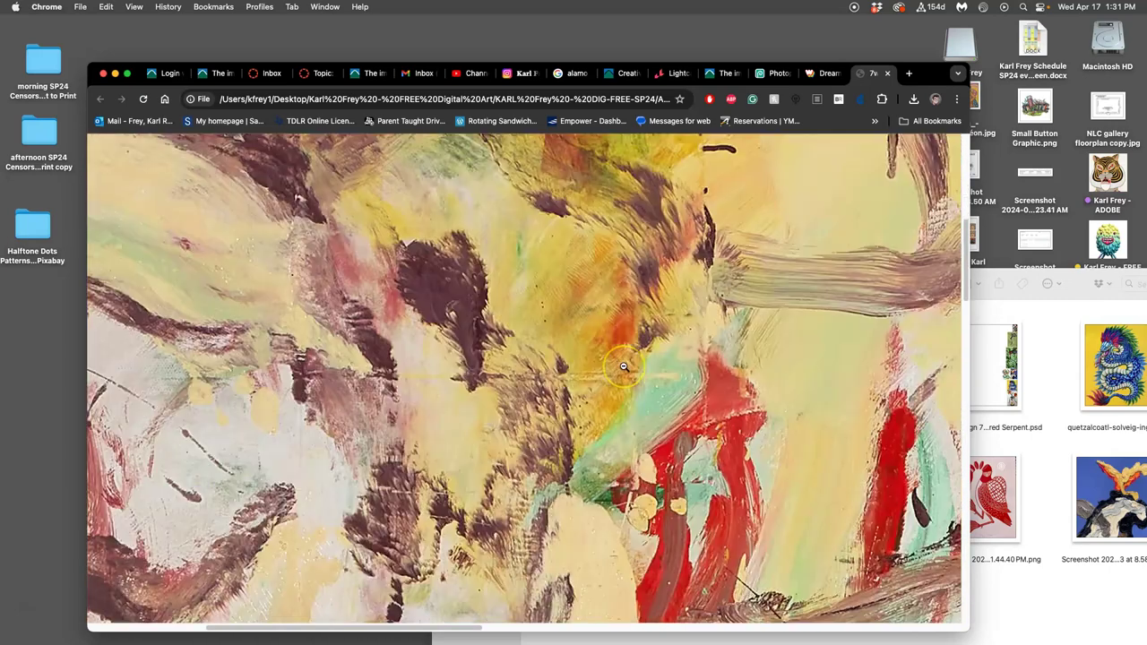
{"action": "scroll", "coordinate": [623, 366], "scroll_direction": "down", "scroll_amount": 10}
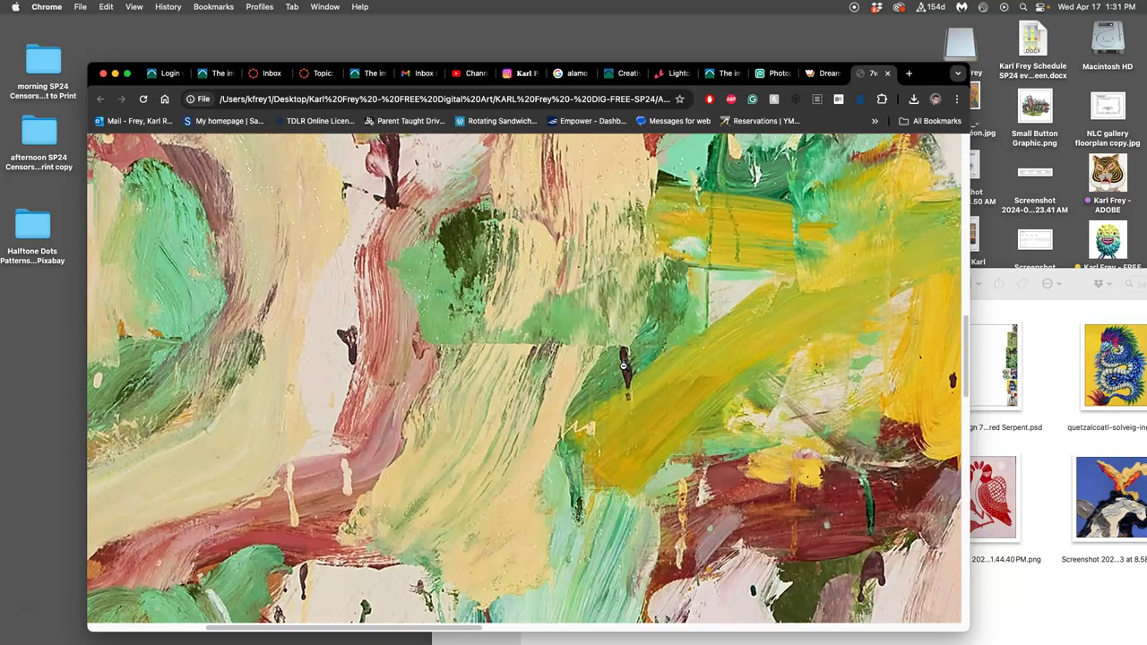
{"action": "scroll", "coordinate": [623, 366], "scroll_direction": "down", "scroll_amount": 5}
{"action": "scroll", "coordinate": [624, 367], "scroll_direction": "up", "scroll_amount": 10}
{"action": "scroll", "coordinate": [667, 503], "scroll_direction": "up", "scroll_amount": 8}
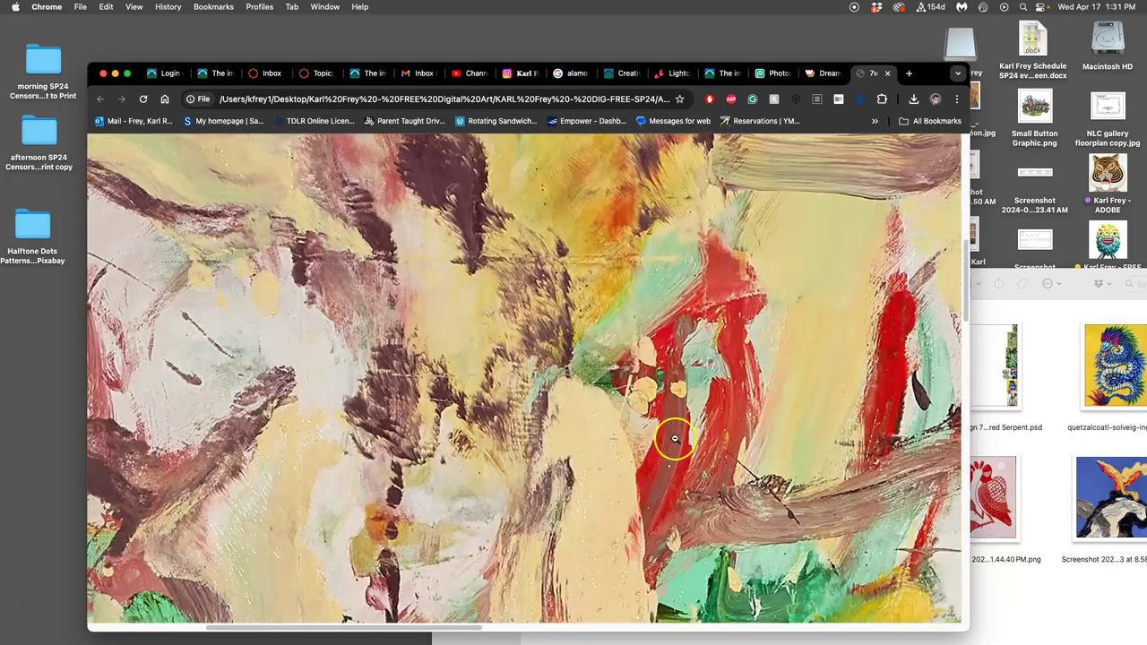
{"action": "left_click", "coordinate": [1045, 370]}
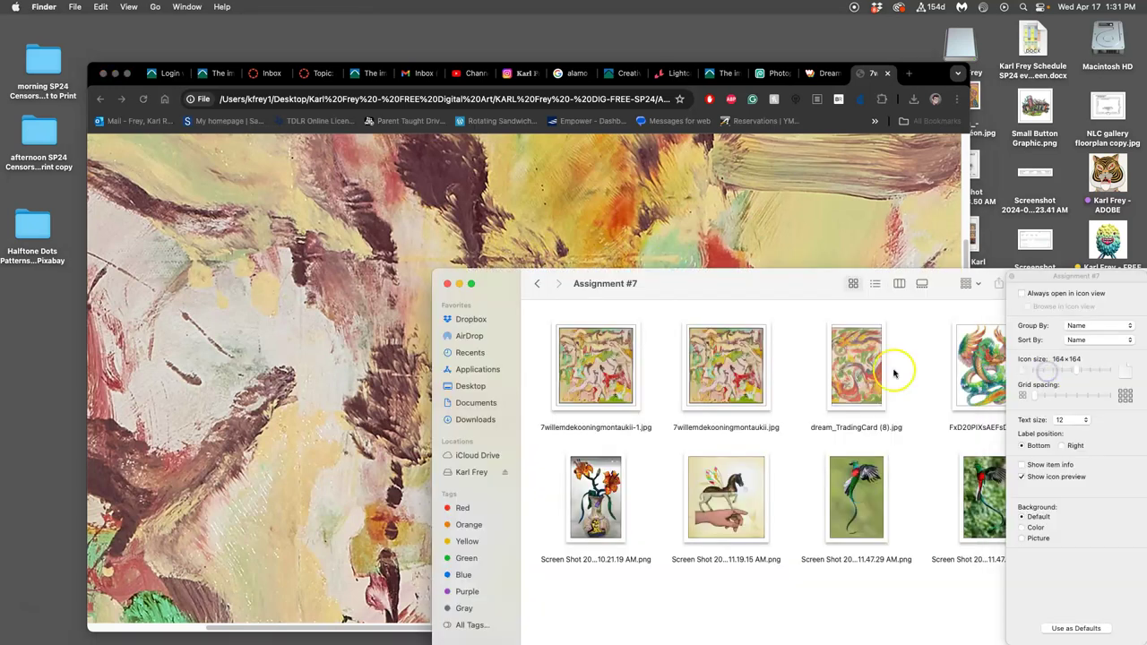
{"action": "left_click", "coordinate": [634, 231]}
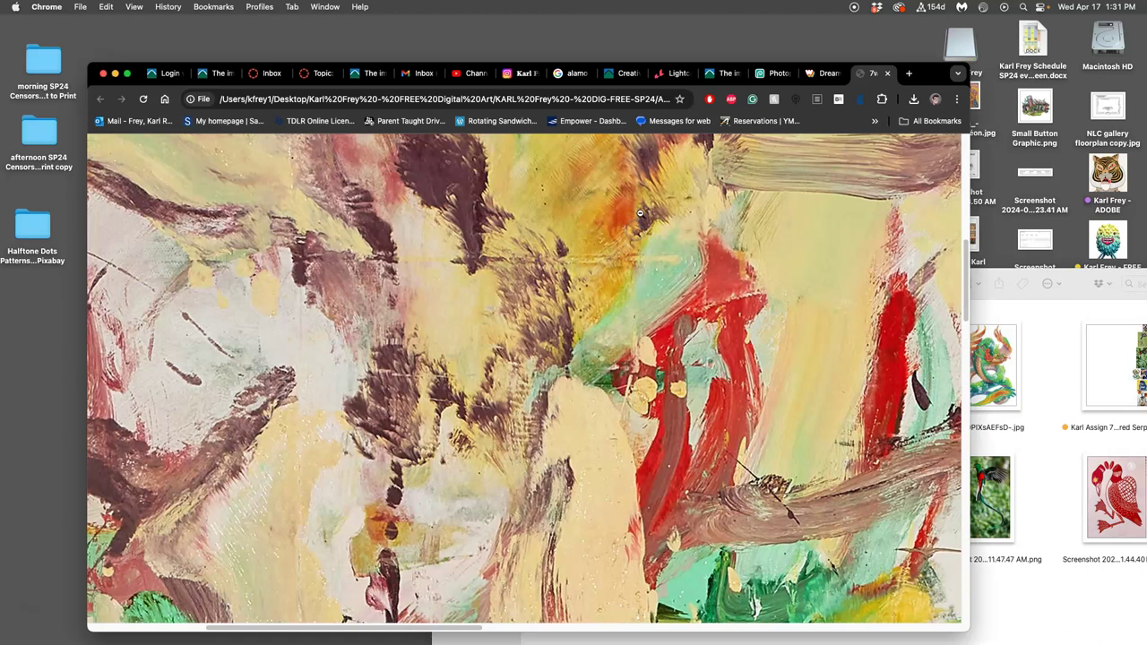
Return to Dream and inspect the latest generated artwork enlarged.
{"action": "left_click", "coordinate": [829, 75]}
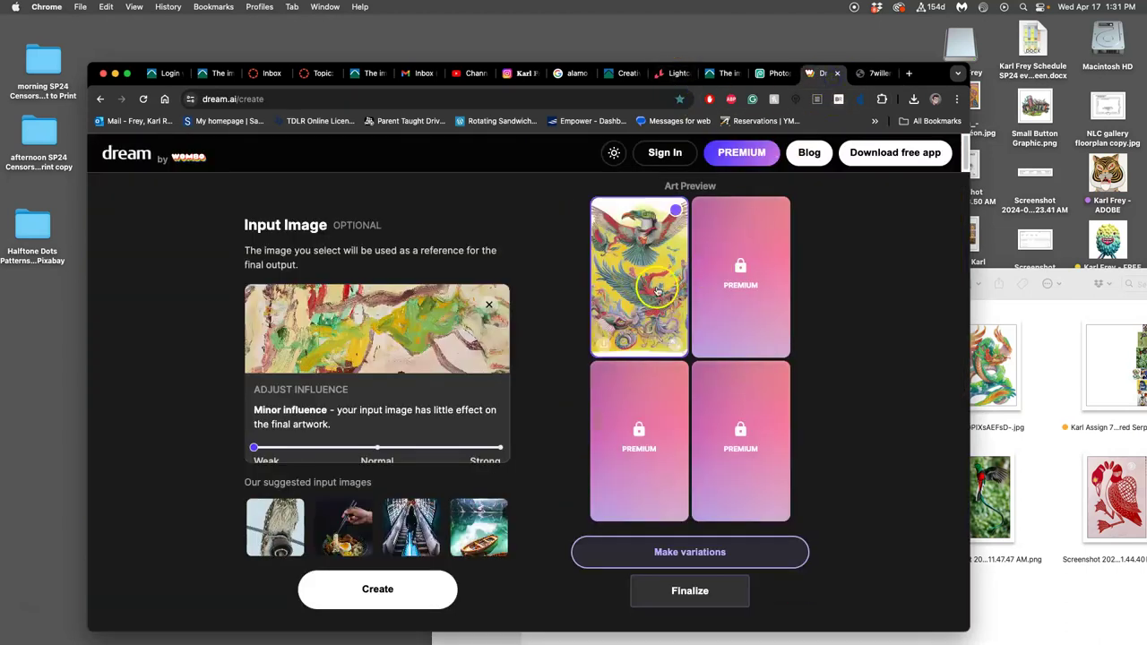
{"action": "left_click", "coordinate": [676, 346]}
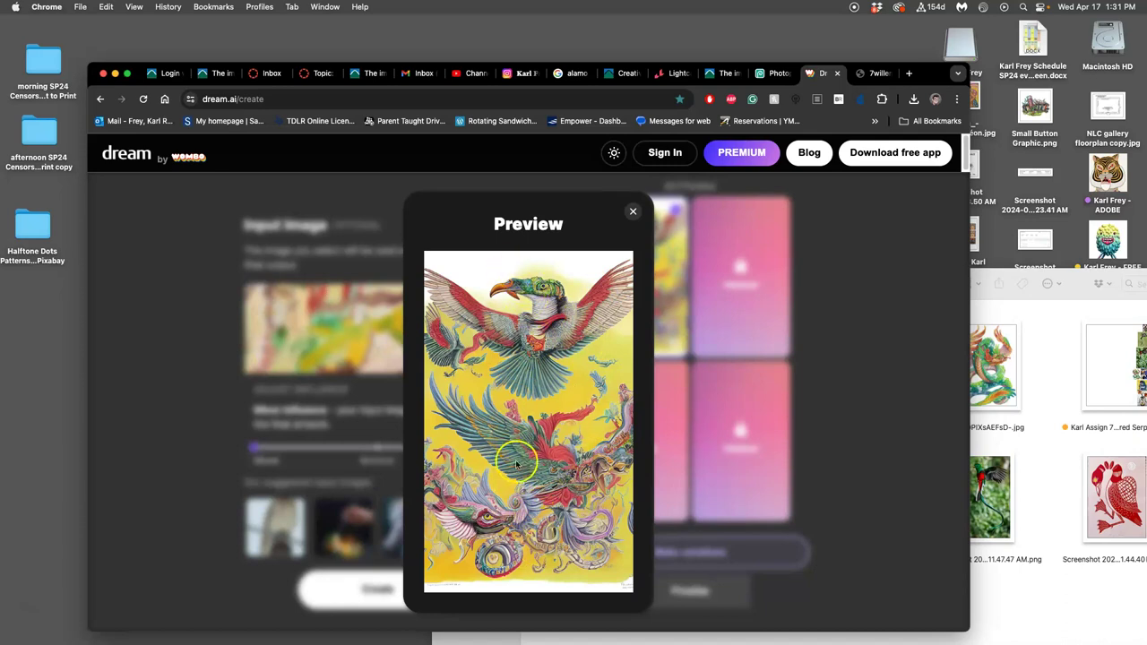
{"action": "left_click", "coordinate": [632, 214]}
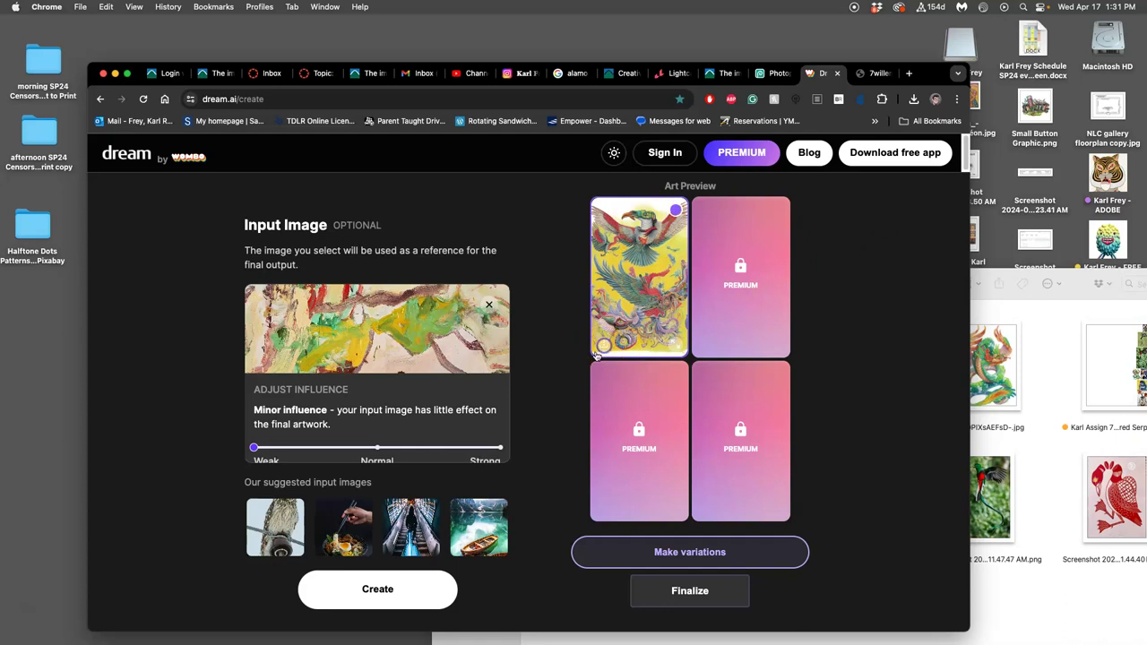
Raise the input image influence to Strong, generate, and preview the new bird artwork.
{"action": "left_click", "coordinate": [379, 448]}
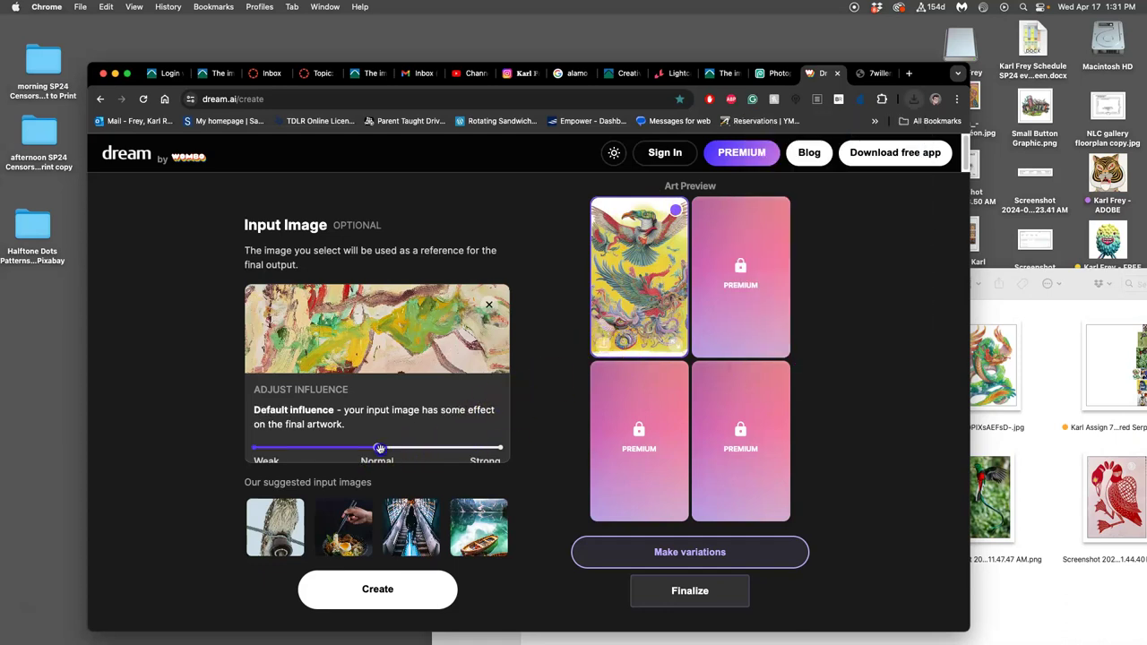
{"action": "left_click", "coordinate": [499, 449]}
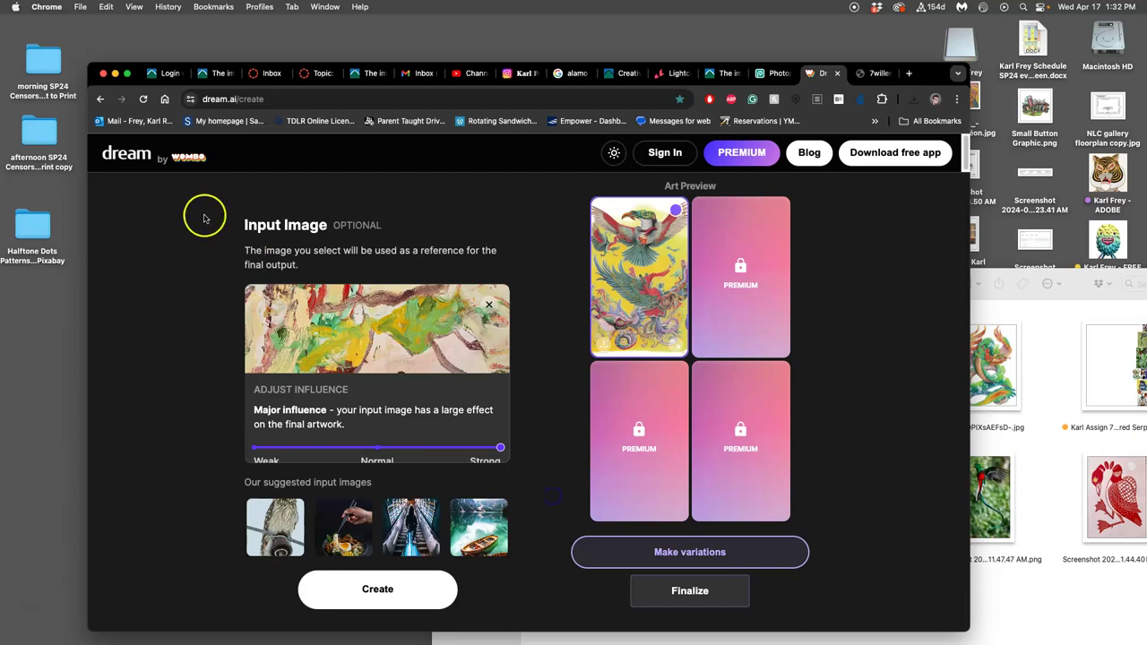
{"action": "left_click", "coordinate": [377, 589]}
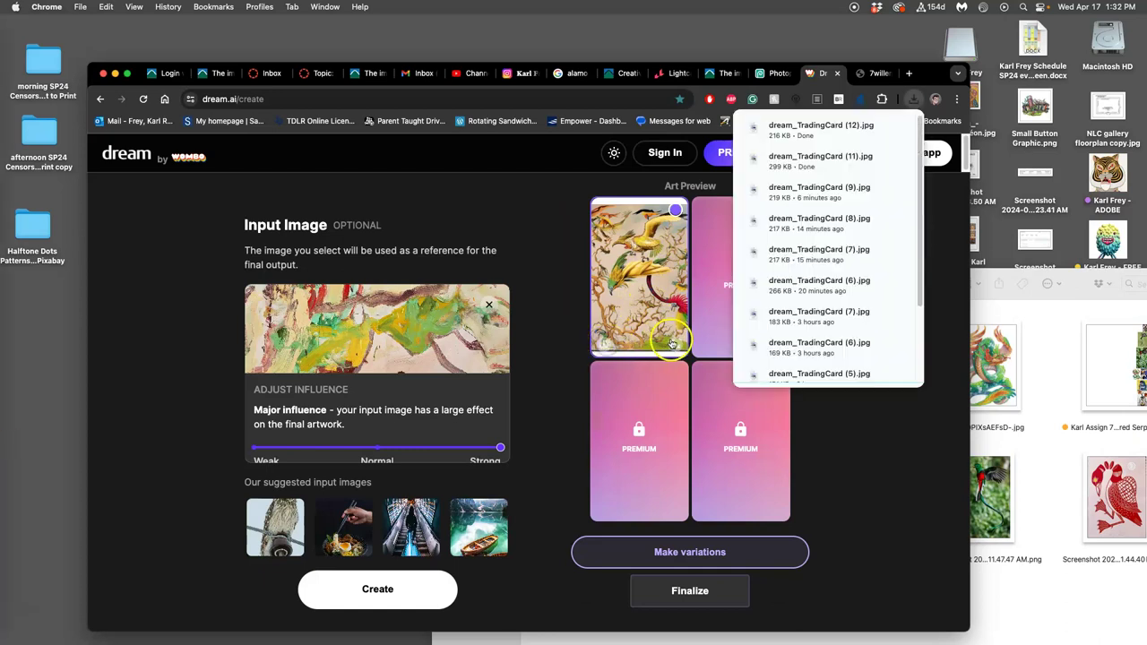
{"action": "left_click", "coordinate": [672, 343]}
{"action": "left_click", "coordinate": [633, 211]}
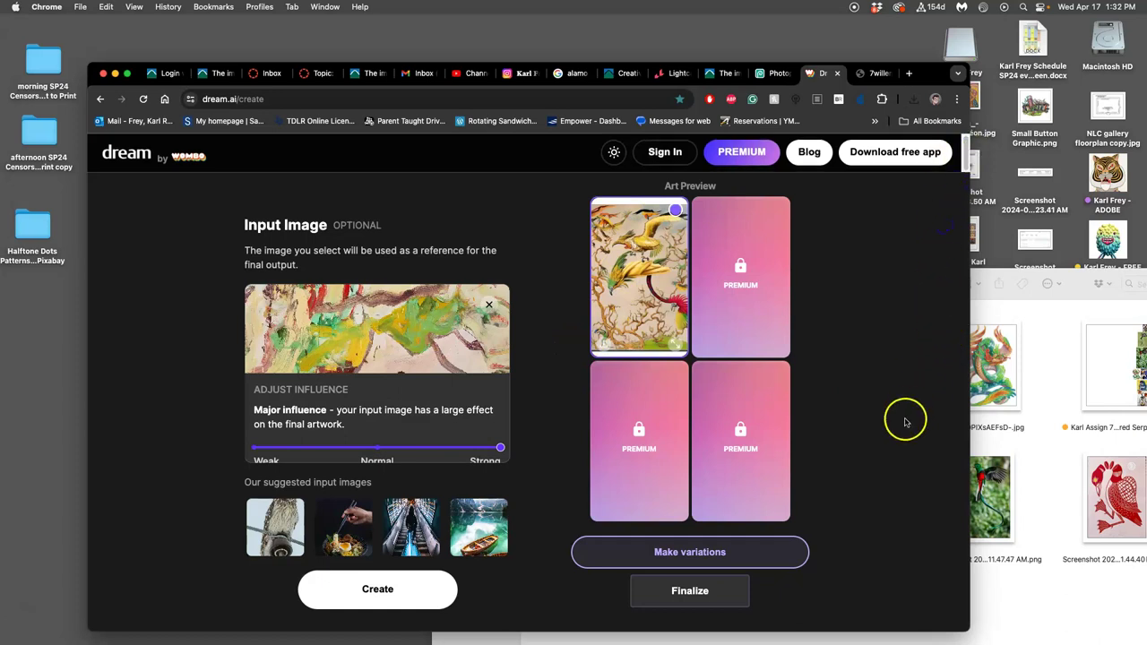
Set the page zoom to 90% and clear the prompt field, dismissing the recent prompts message.
{"action": "key", "text": "super+minus"}
{"action": "key", "text": "super+minus"}
{"action": "key", "text": "super+minus"}
{"action": "key", "text": "super+minus"}
{"action": "key", "text": "super+minus"}
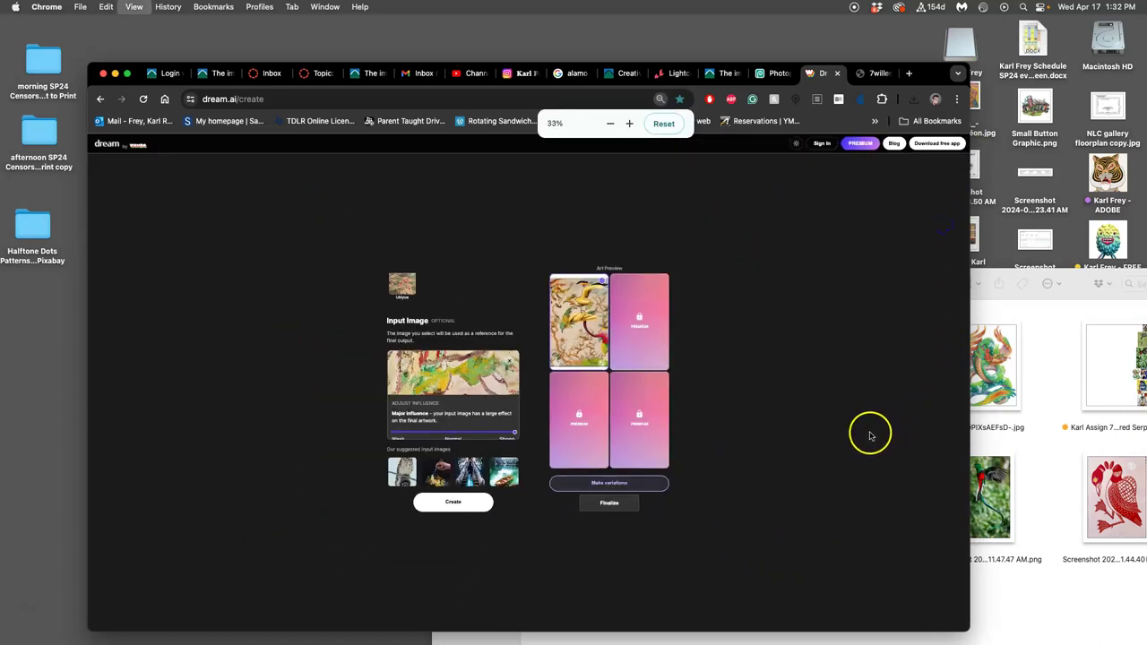
{"action": "key", "text": "super+minus"}
{"action": "key", "text": "super+plus"}
{"action": "key", "text": "super+plus"}
{"action": "key", "text": "super+plus"}
{"action": "key", "text": "super+plus"}
{"action": "key", "text": "super+plus"}
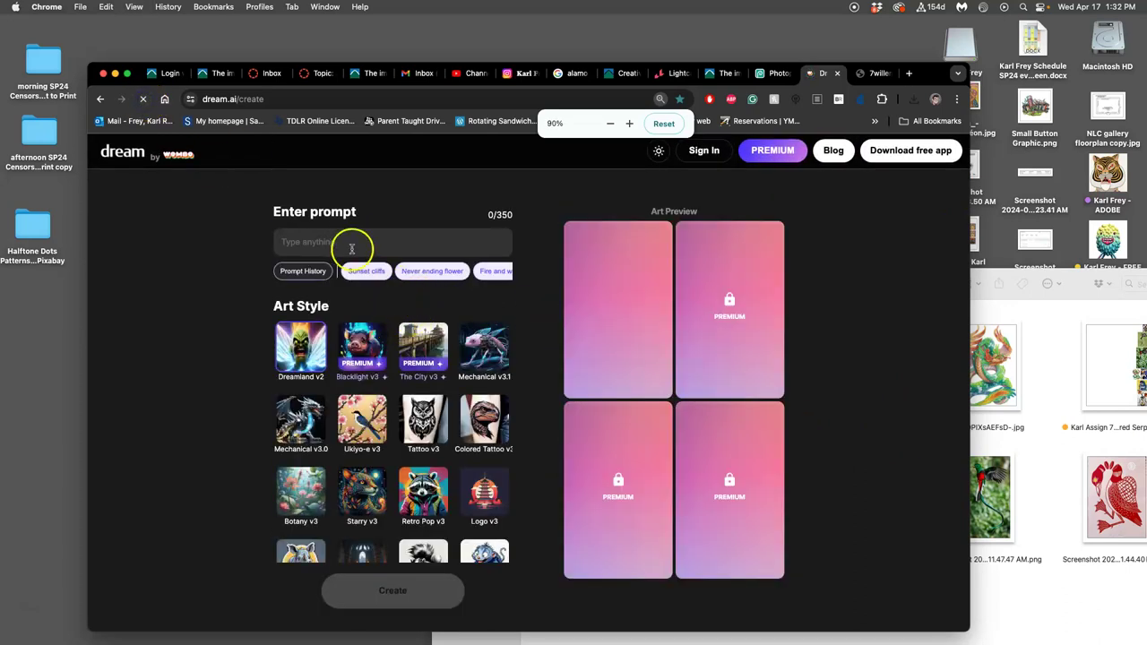
{"action": "left_click", "coordinate": [345, 244]}
{"action": "left_click", "coordinate": [305, 272]}
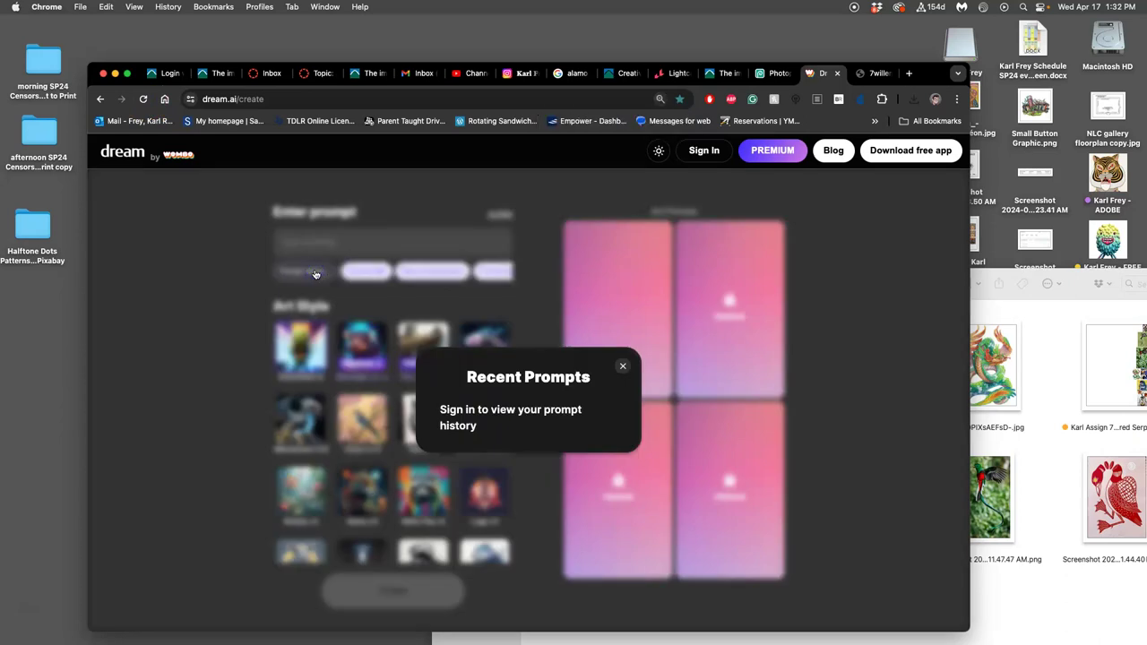
{"action": "left_click", "coordinate": [226, 269]}
{"action": "left_click", "coordinate": [293, 250]}
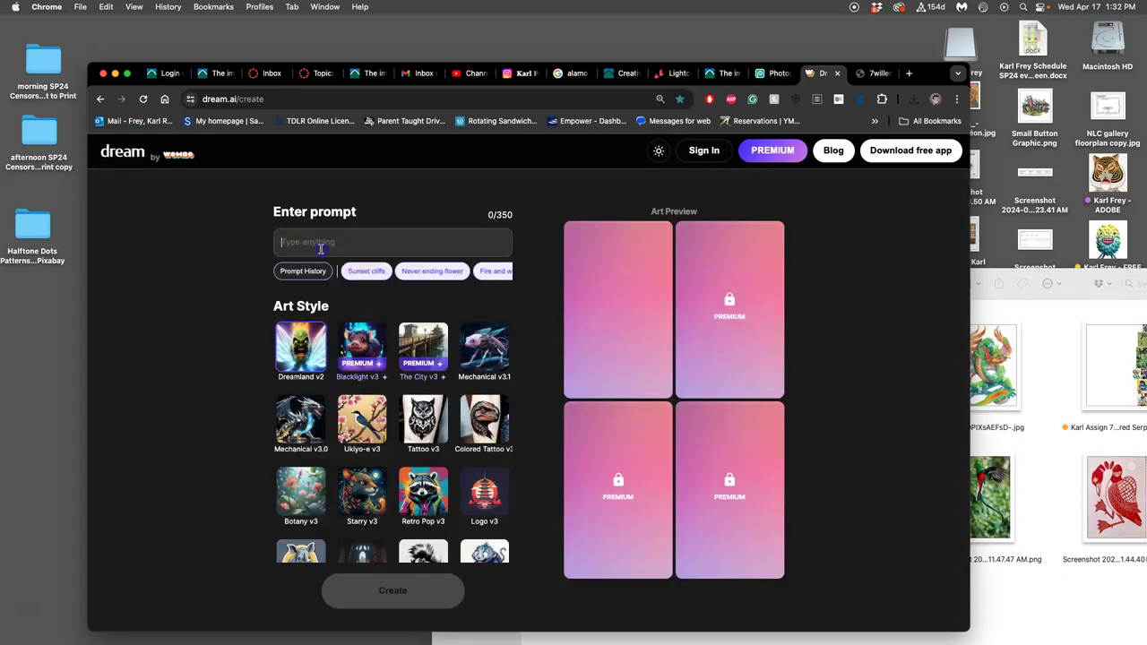
Paste the feathered serpent bird prompt with the artist changed to Jean-Michel Basquiat.
{"action": "type", "text": "flying feathered serpent bird in the style of Salvador Dali"}
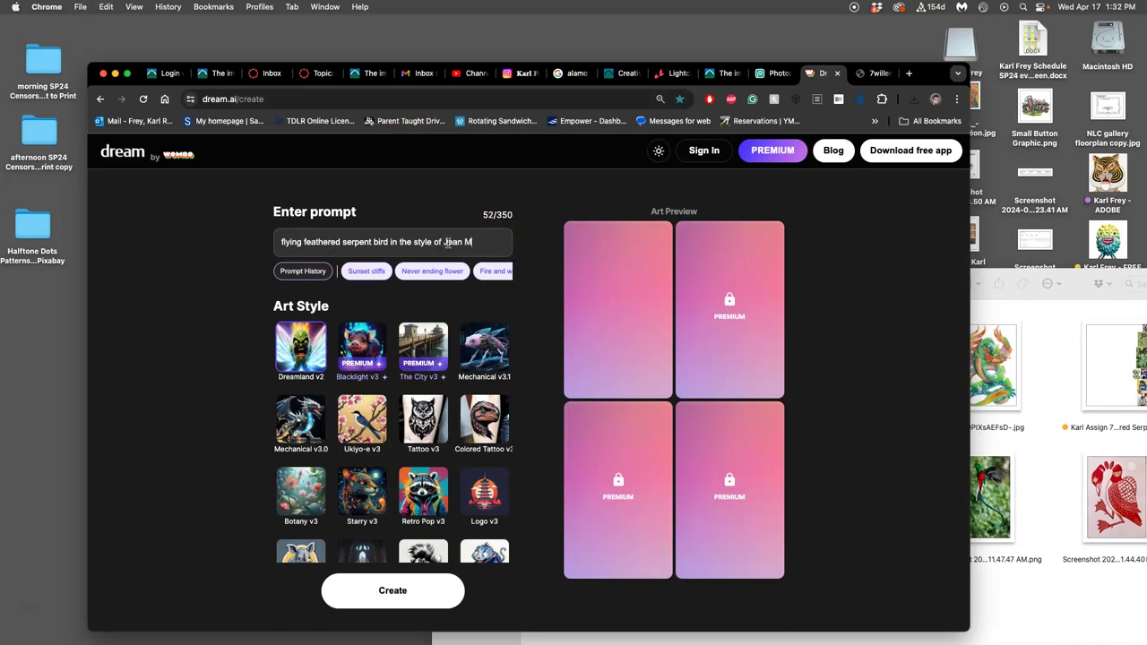
{"action": "type", "text": "Basquiat"}
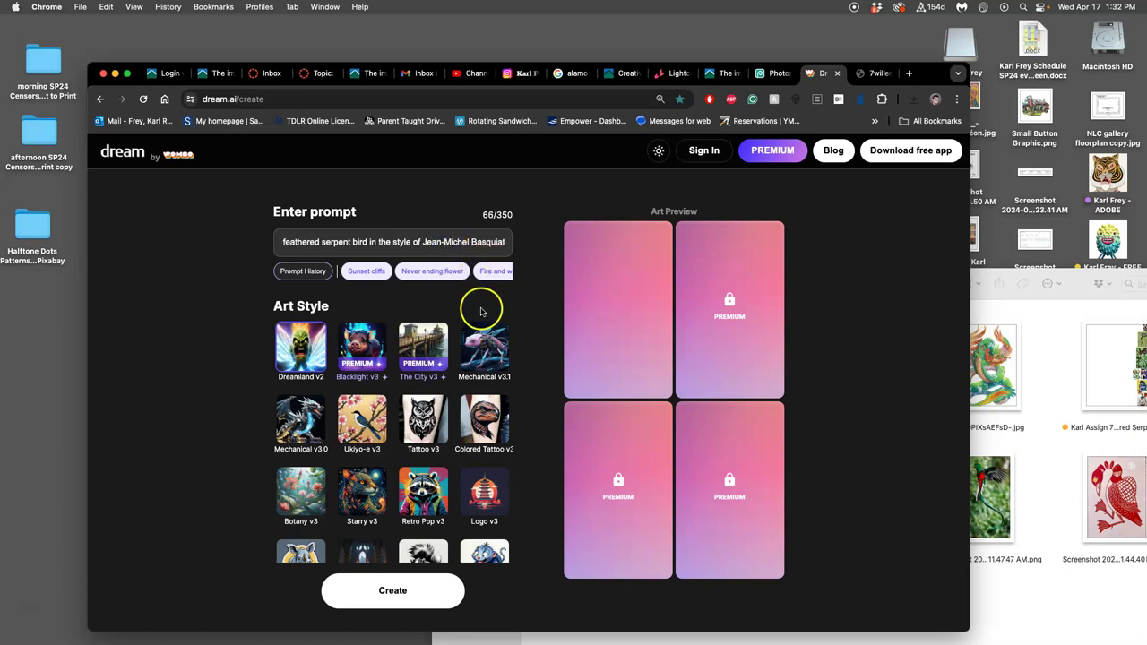
{"action": "scroll", "coordinate": [464, 309], "scroll_direction": "down", "scroll_amount": 3}
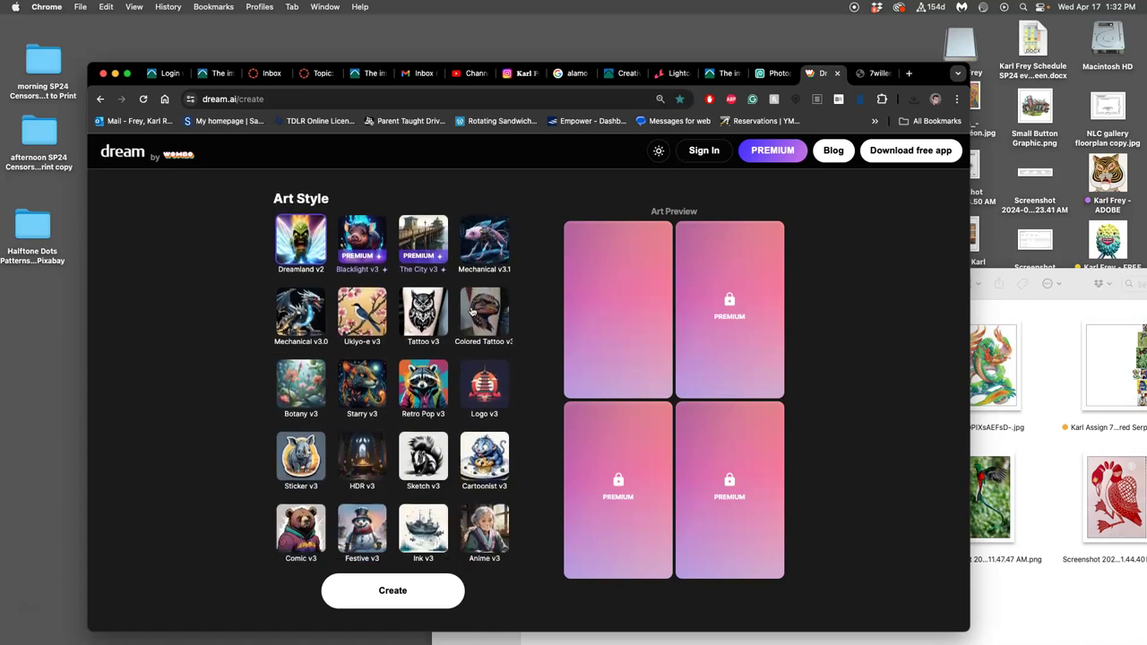
{"action": "scroll", "coordinate": [457, 466], "scroll_direction": "down", "scroll_amount": 5}
{"action": "scroll", "coordinate": [460, 472], "scroll_direction": "down", "scroll_amount": 5}
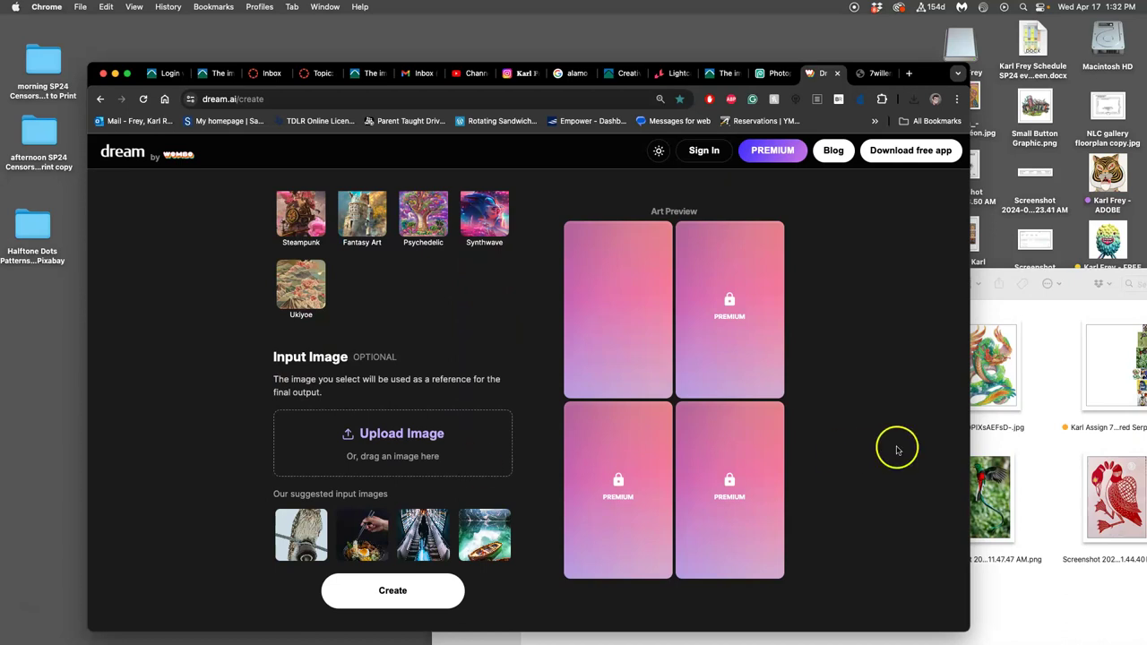
Upload the lily vase screenshot from Assignment #7 as the input image, crop it, and generate.
{"action": "left_click", "coordinate": [1029, 445]}
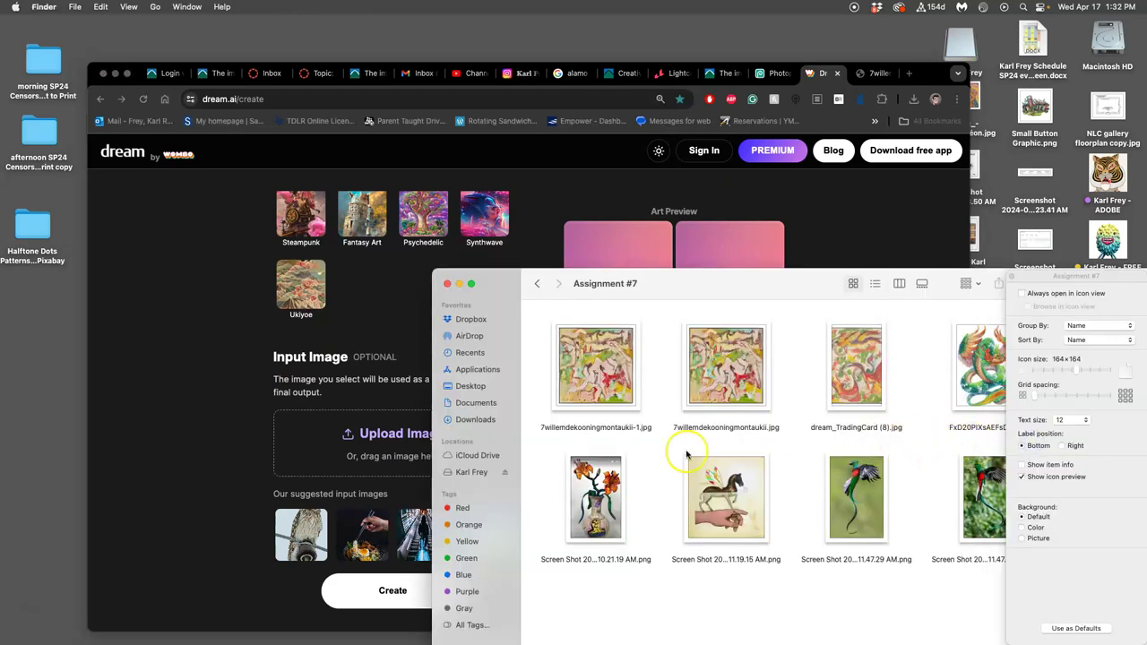
{"action": "left_click_drag", "start_coordinate": [600, 495], "coordinate": [376, 443]}
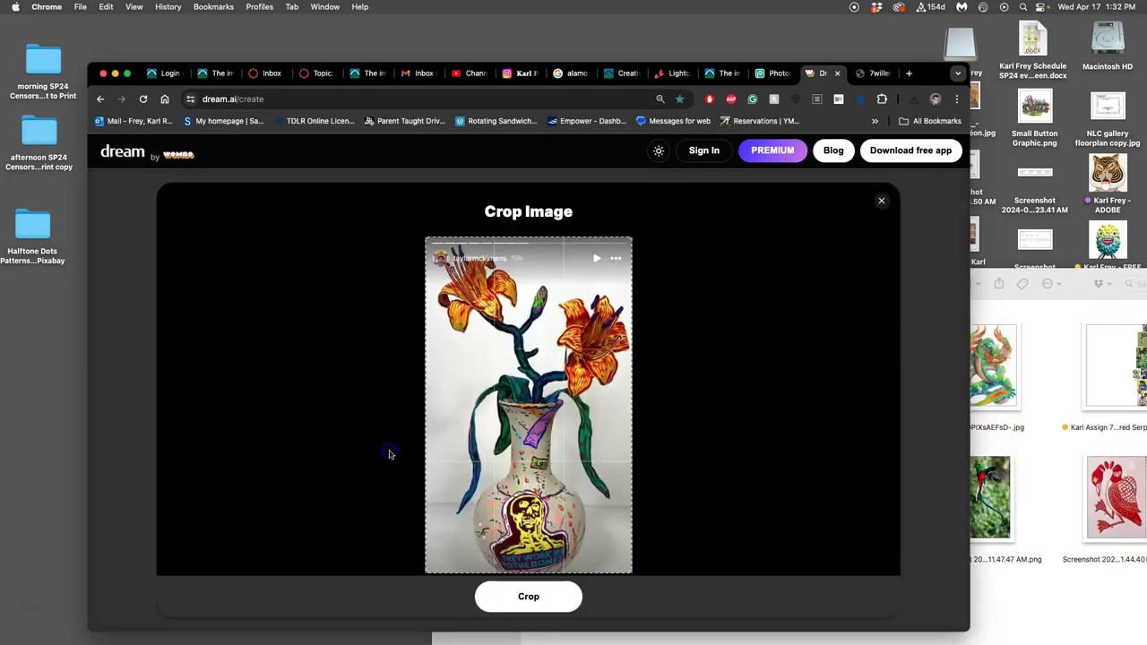
{"action": "left_click", "coordinate": [545, 601]}
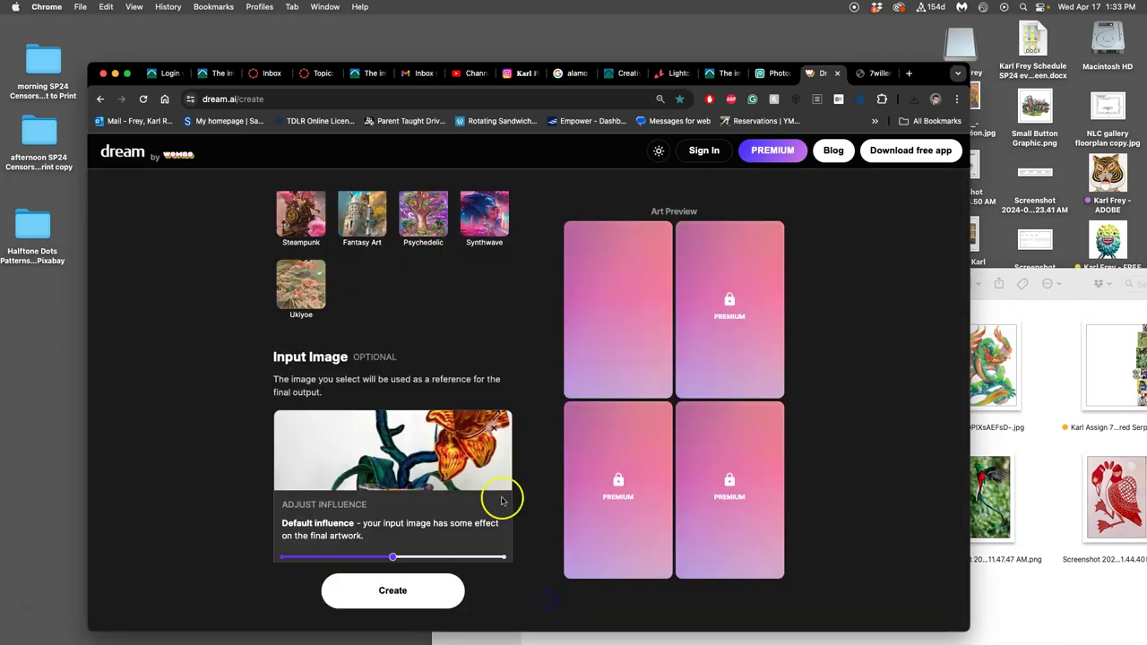
{"action": "left_click", "coordinate": [397, 593]}
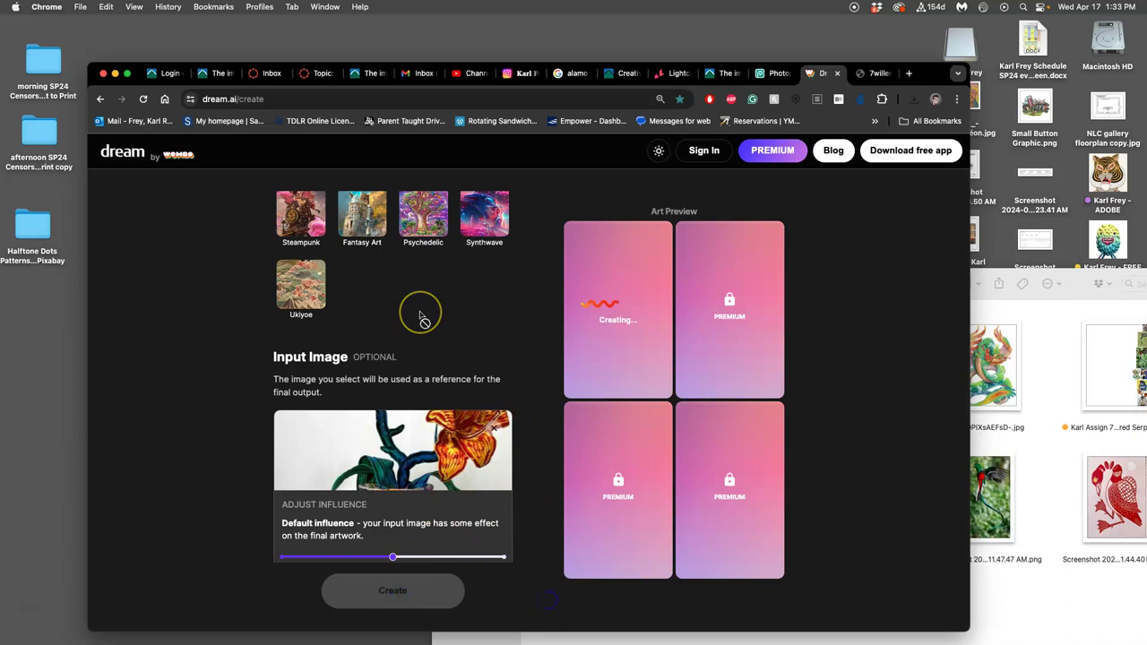
{"action": "scroll", "coordinate": [421, 318], "scroll_direction": "up", "scroll_amount": 15}
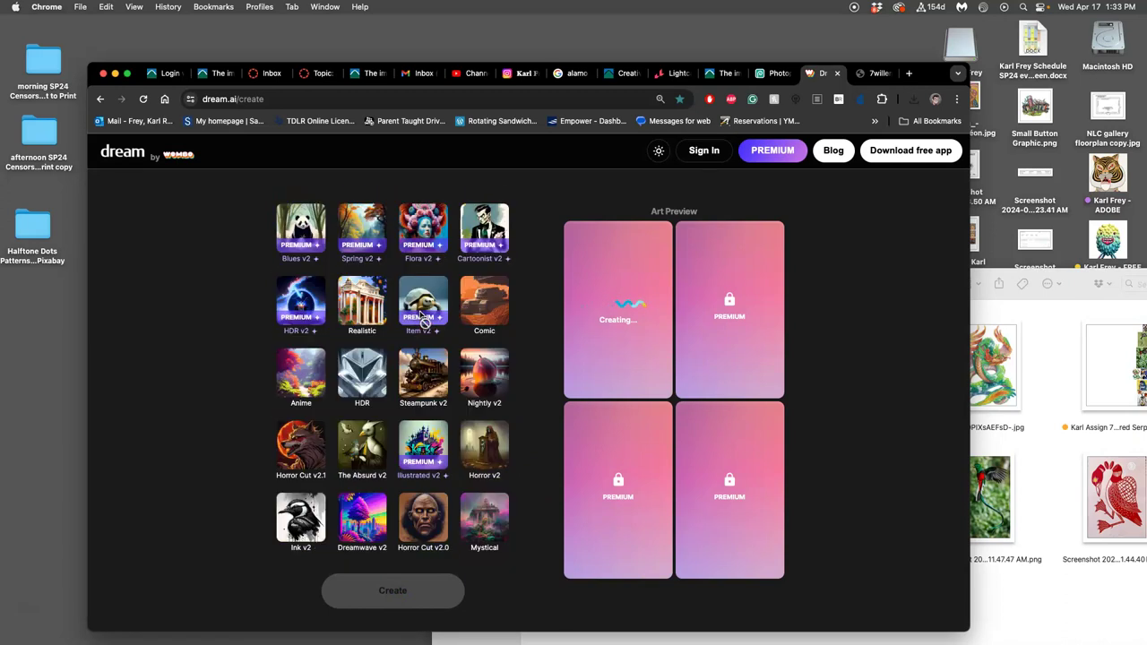
{"action": "scroll", "coordinate": [424, 318], "scroll_direction": "up", "scroll_amount": 10}
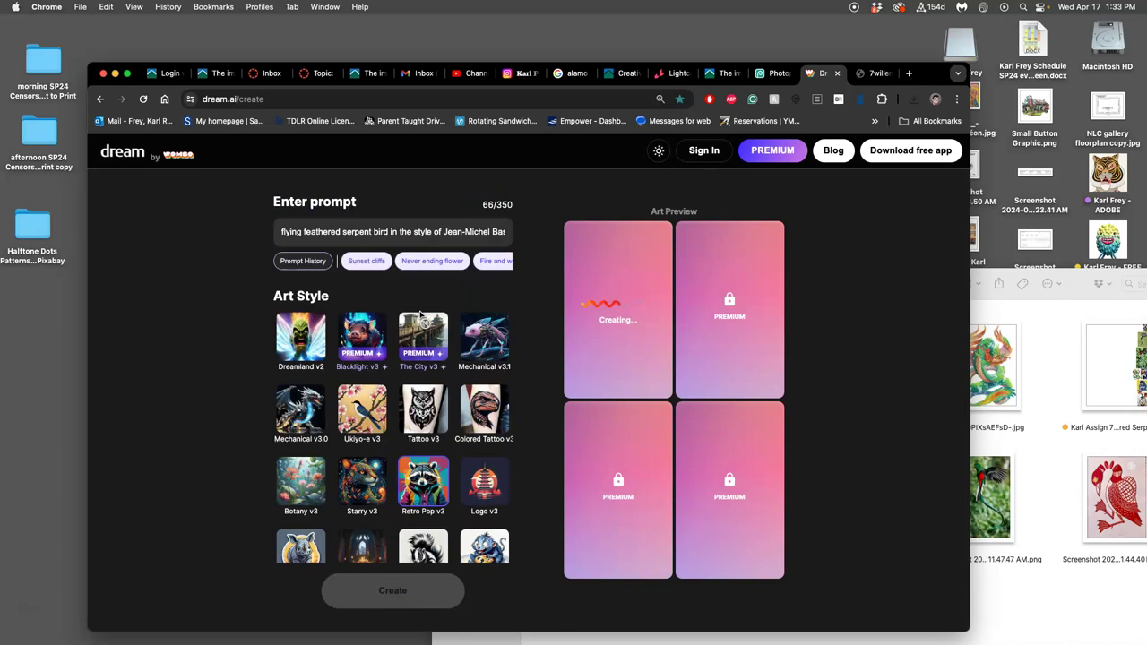
{"action": "scroll", "coordinate": [421, 315], "scroll_direction": "down", "scroll_amount": 10}
{"action": "scroll", "coordinate": [421, 315], "scroll_direction": "down", "scroll_amount": 5}
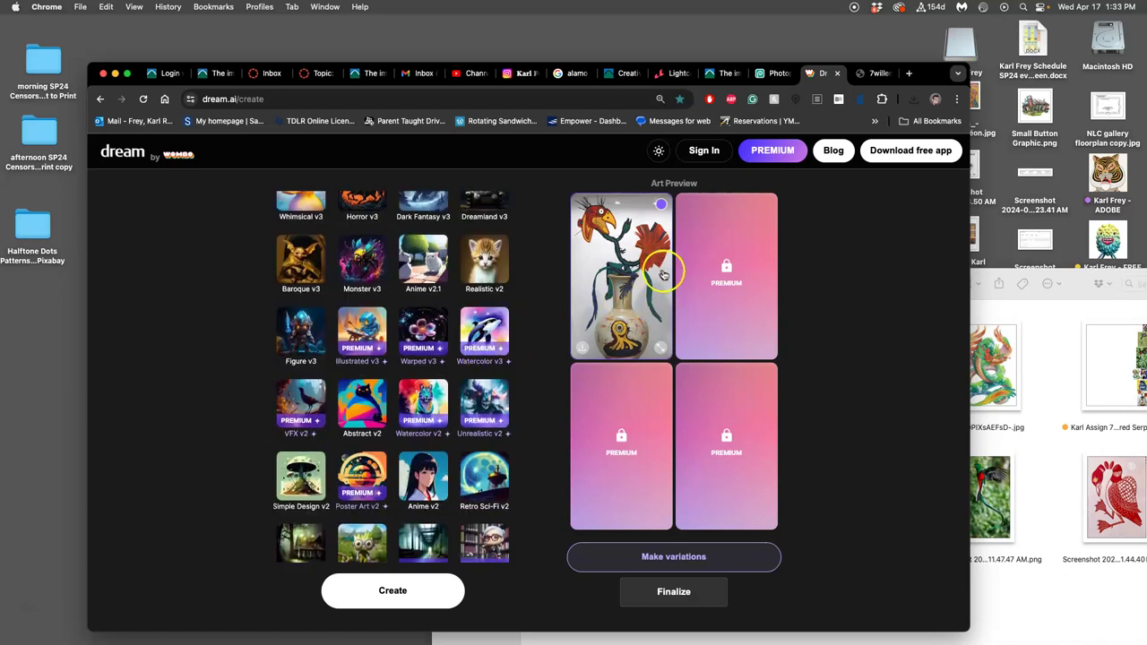
{"action": "scroll", "coordinate": [453, 422], "scroll_direction": "down", "scroll_amount": 8}
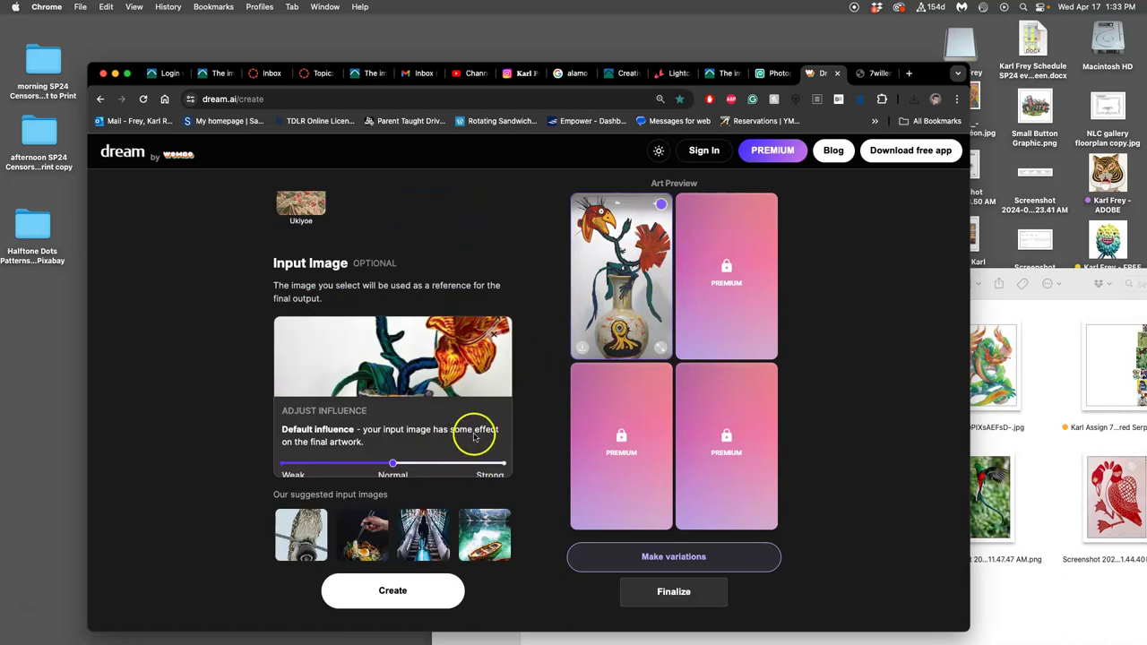
Preview and download the bird-on-vase artwork.
{"action": "left_click", "coordinate": [660, 348]}
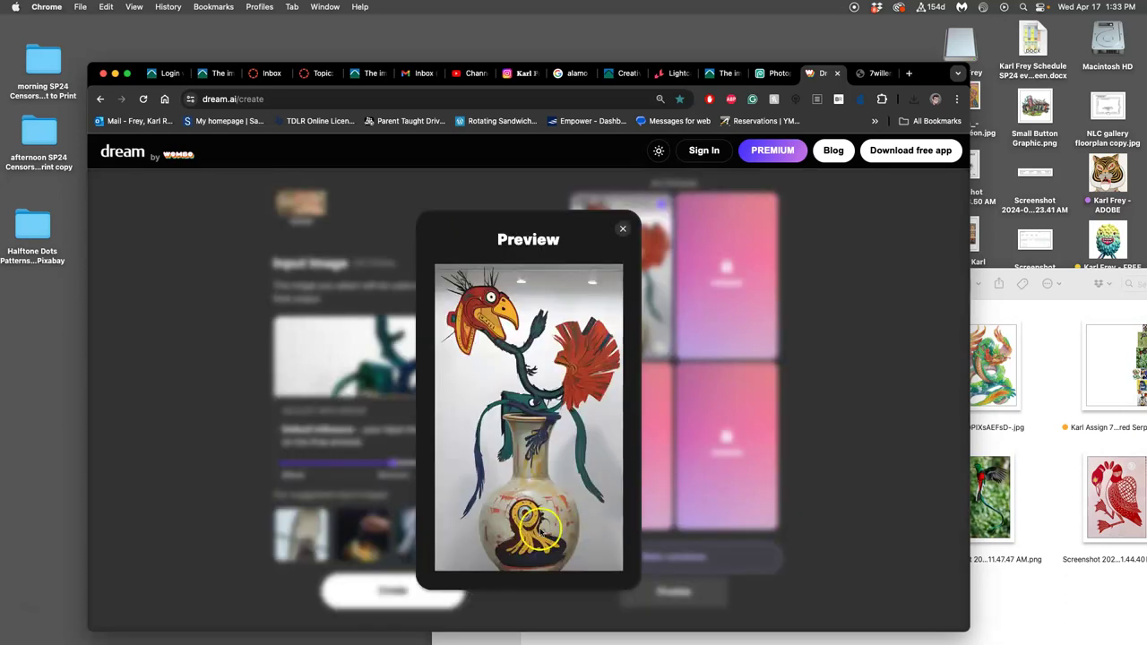
{"action": "left_click", "coordinate": [622, 229]}
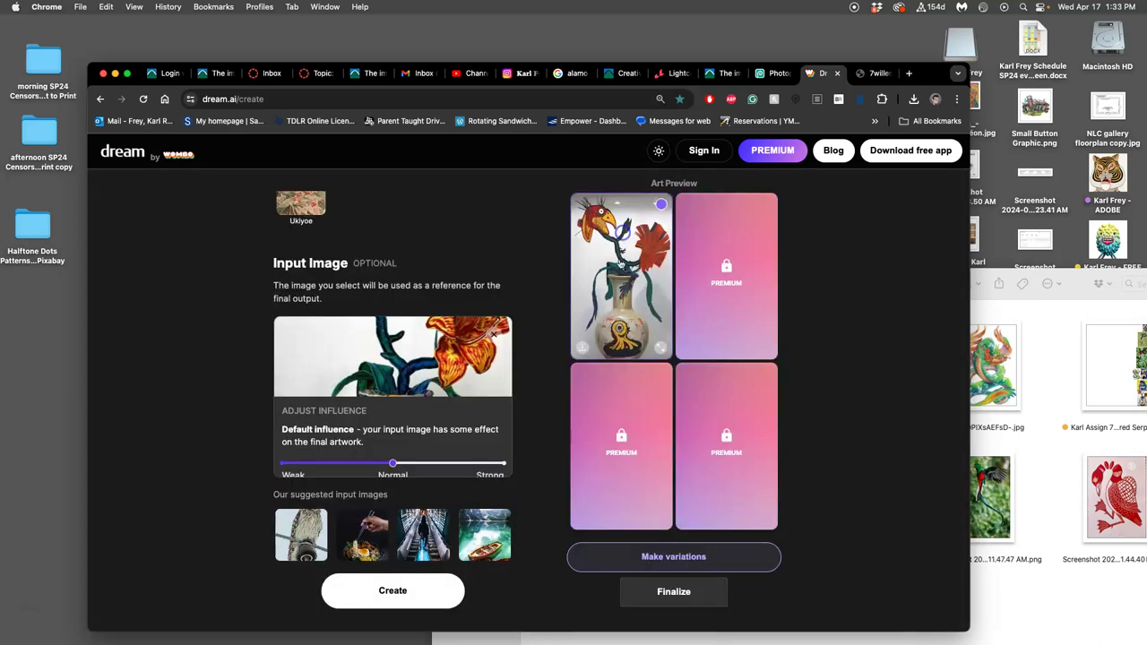
{"action": "left_click", "coordinate": [582, 349]}
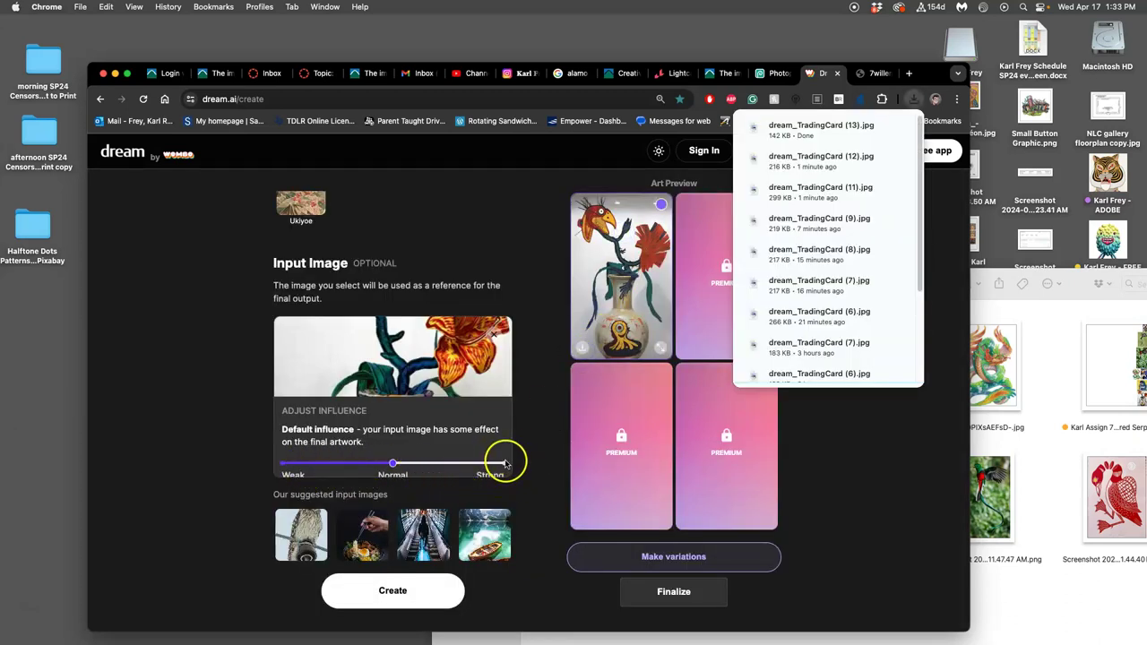
Generate new versions at Strong and then Weak input image influence.
{"action": "left_click", "coordinate": [504, 463]}
{"action": "left_click", "coordinate": [397, 587]}
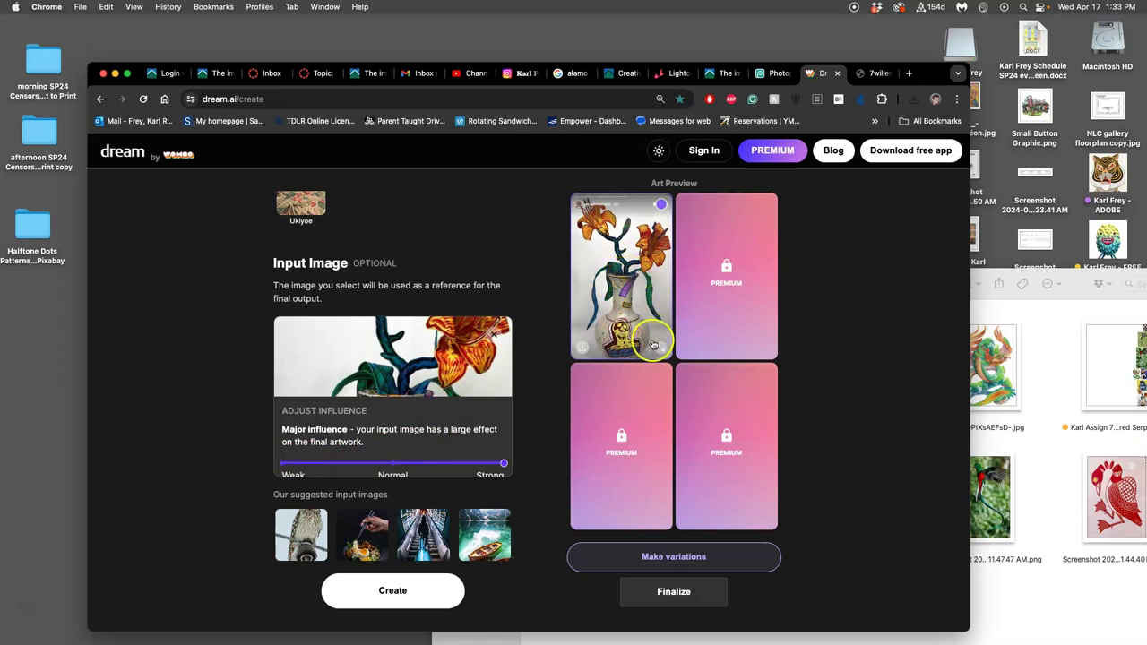
{"action": "left_click", "coordinate": [280, 467]}
{"action": "left_click", "coordinate": [387, 596]}
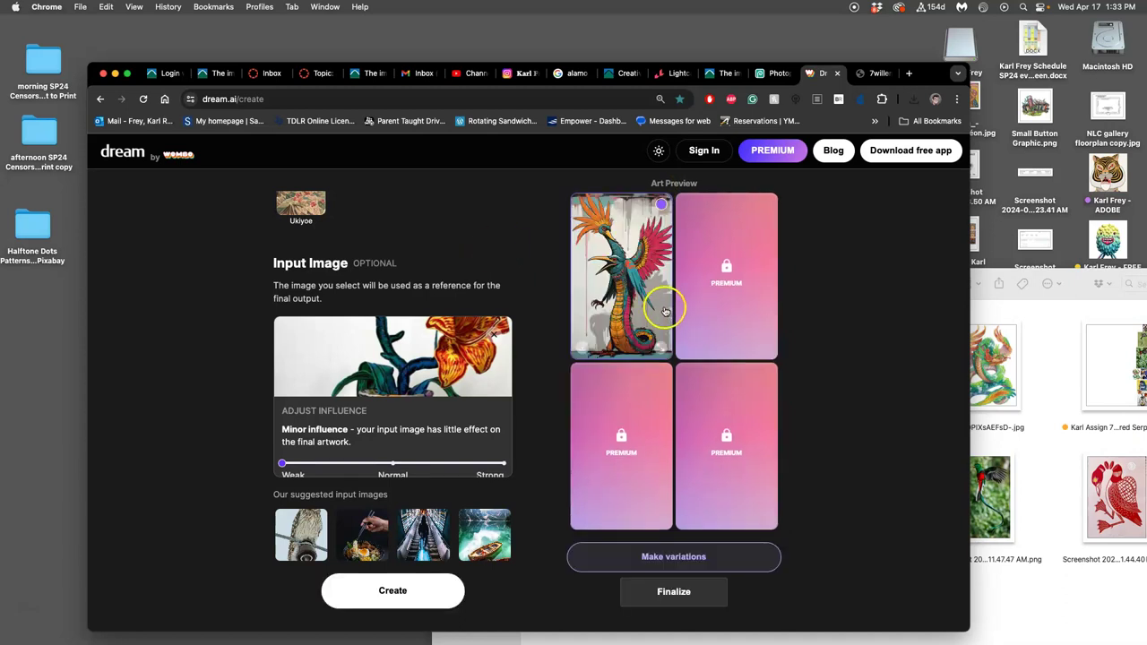
Download the Weak-influence serpent bird and move dream_TradingCard (14).jpg into Assignment #7.
{"action": "left_click", "coordinate": [583, 349]}
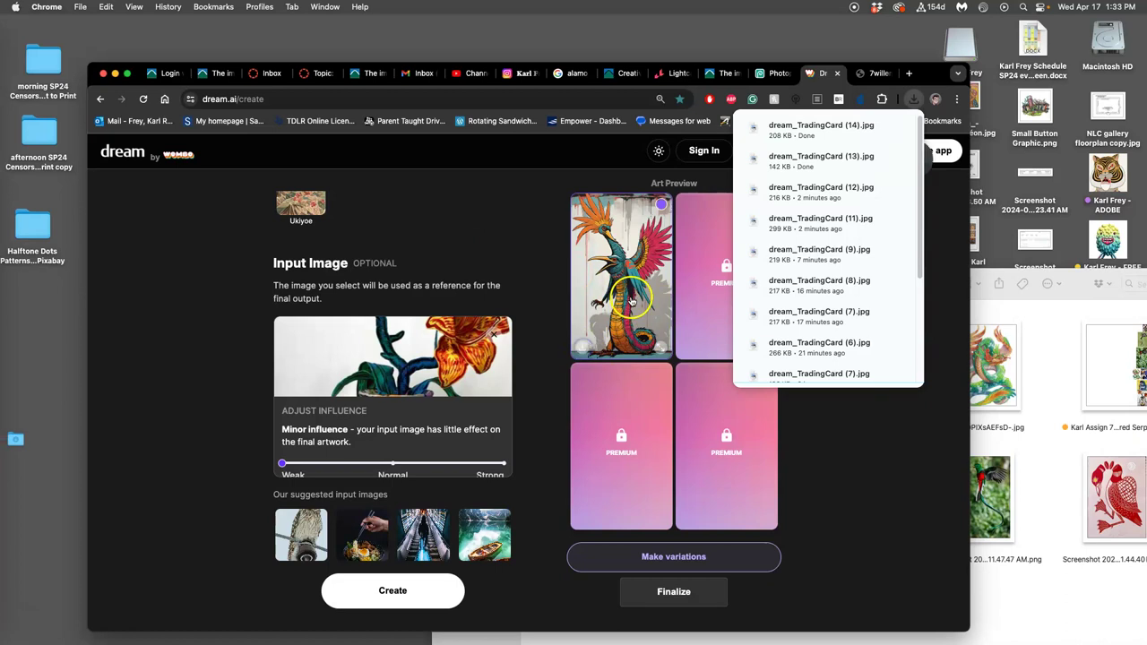
{"action": "left_click", "coordinate": [1037, 341]}
{"action": "left_click", "coordinate": [14, 440]}
{"action": "left_click_drag", "start_coordinate": [90, 190], "coordinate": [663, 446]}
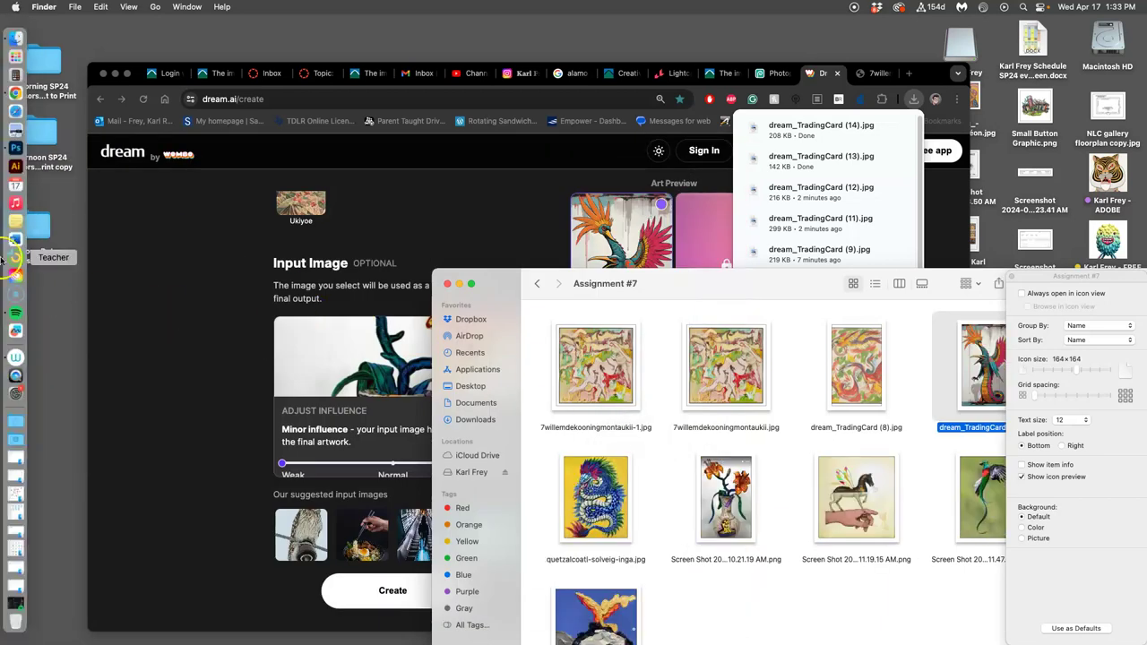
Drag dream_TradingCard (11), (12) and another downloaded image from Downloads into Assignment #7.
{"action": "left_click", "coordinate": [15, 438]}
{"action": "left_click_drag", "start_coordinate": [98, 160], "coordinate": [660, 527]}
{"action": "mouse_move", "coordinate": [8, 363]}
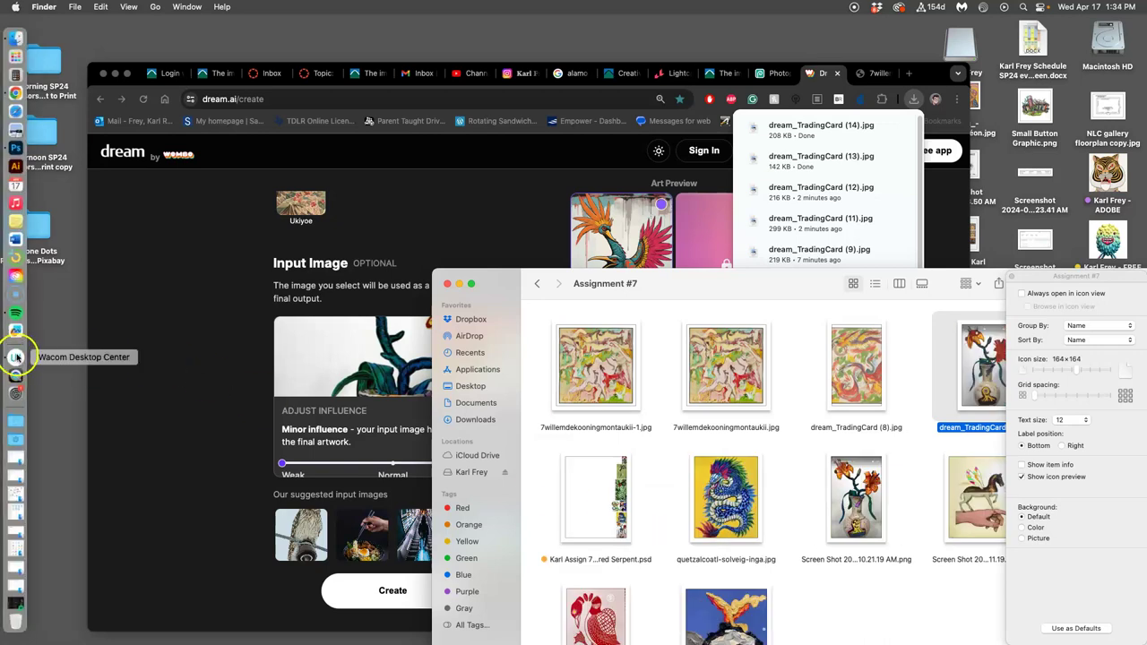
{"action": "left_click", "coordinate": [15, 440]}
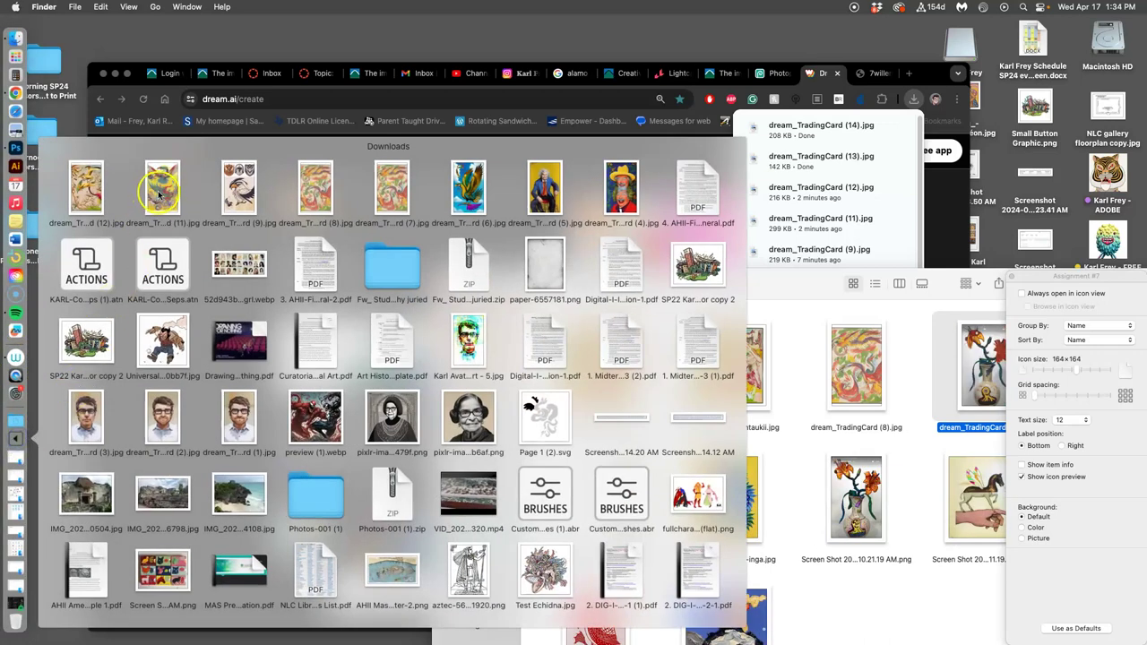
{"action": "left_click_drag", "start_coordinate": [145, 193], "coordinate": [575, 445]}
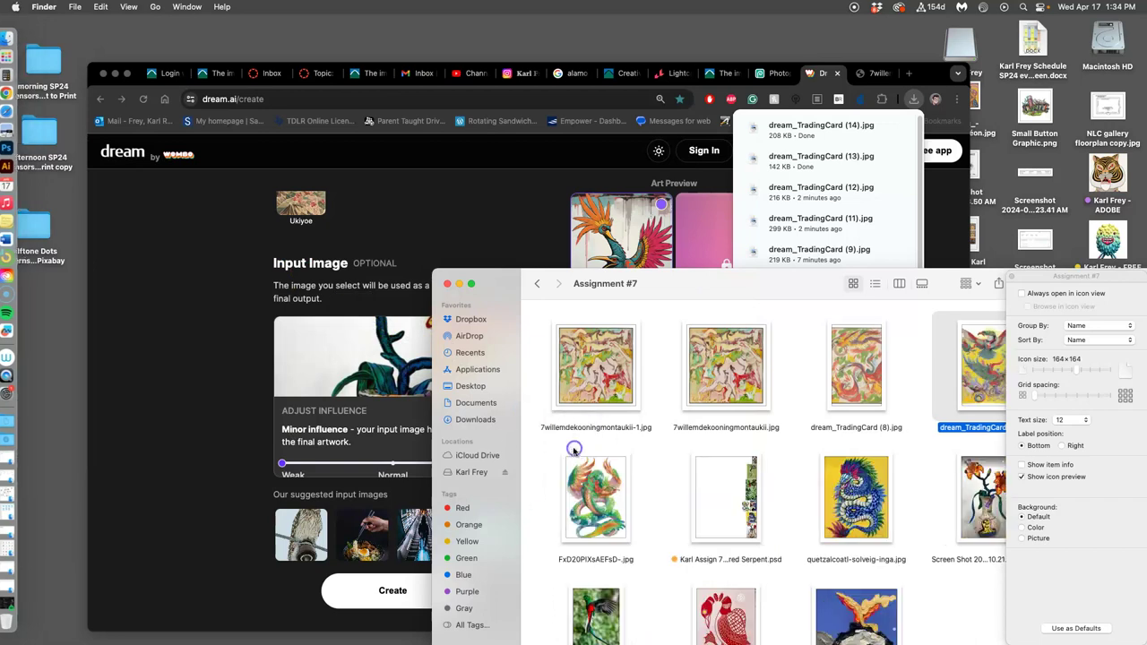
{"action": "left_click", "coordinate": [15, 440]}
{"action": "left_click_drag", "start_coordinate": [99, 231], "coordinate": [673, 468]}
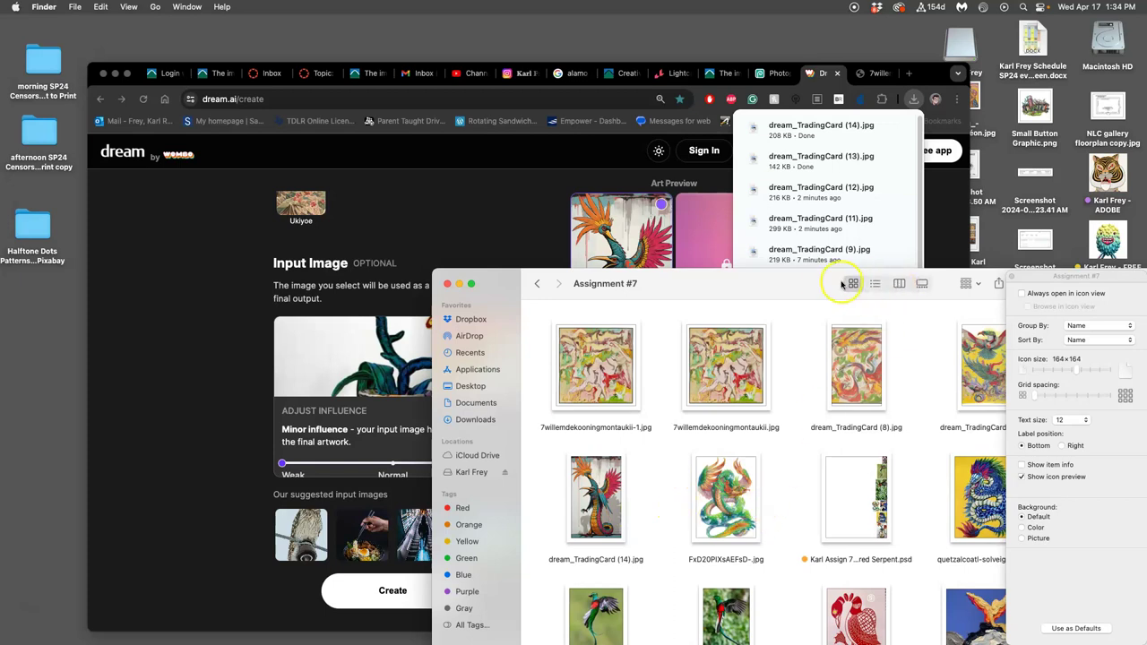
{"action": "mouse_move", "coordinate": [820, 283]}
{"action": "left_mouse_down"}
{"action": "mouse_move", "coordinate": [735, 283]}
{"action": "mouse_move", "coordinate": [671, 264]}
{"action": "mouse_move", "coordinate": [810, 294]}
{"action": "left_mouse_up"}
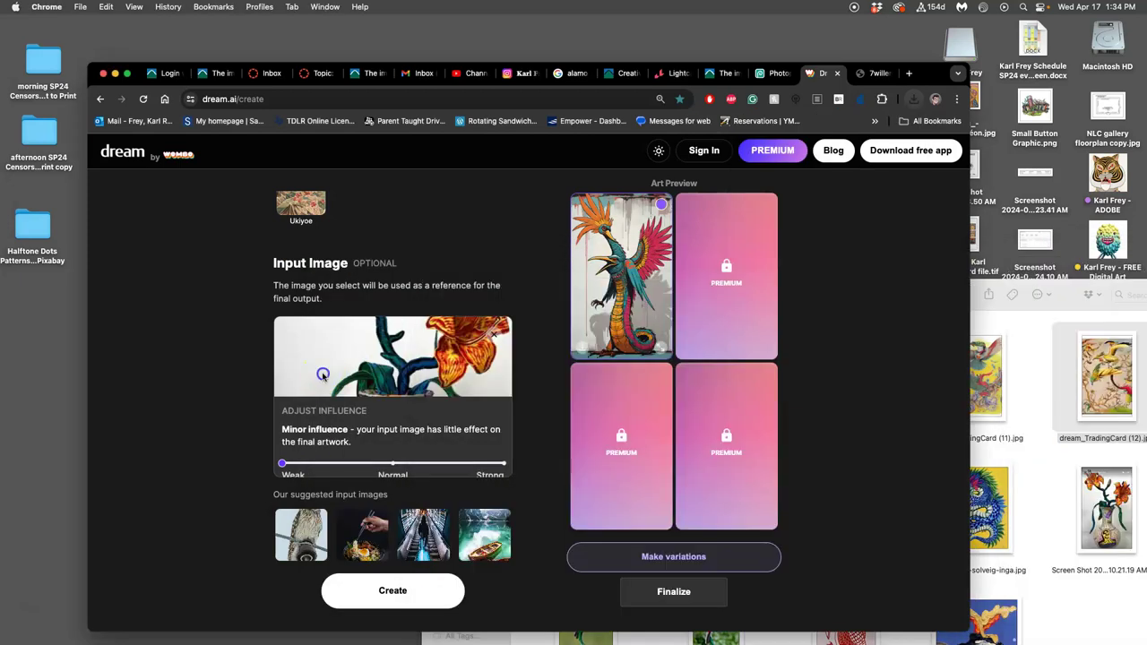
Generate a new feathered serpent bird on a round disc from the current prompt and view it enlarged.
{"action": "left_click", "coordinate": [416, 345]}
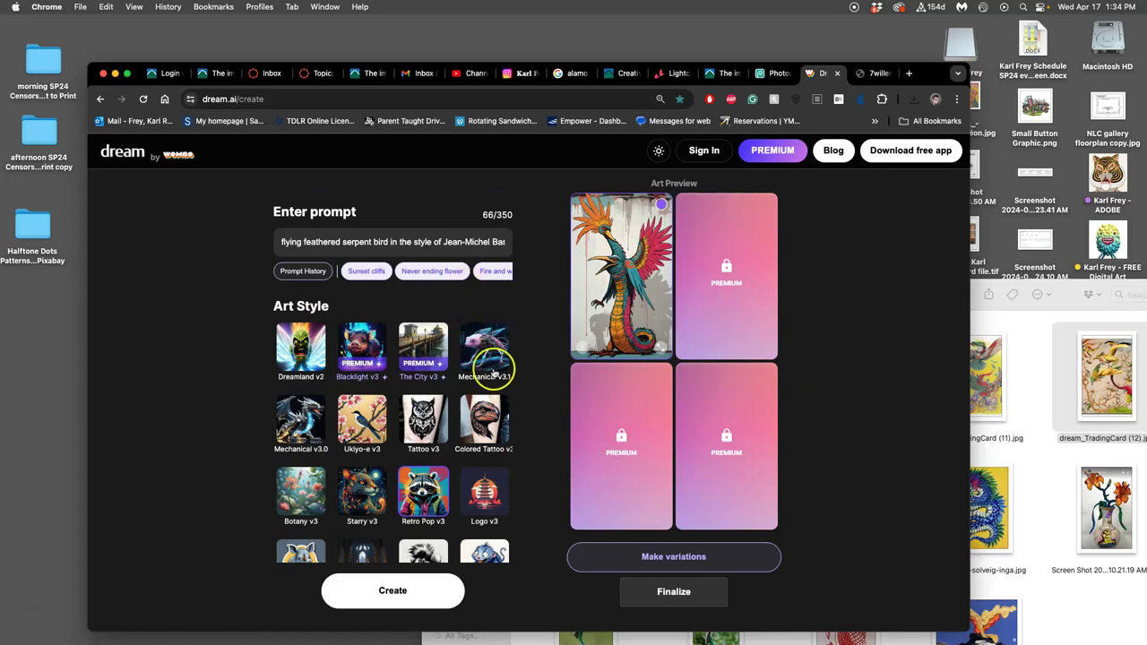
{"action": "left_click", "coordinate": [420, 587]}
{"action": "scroll", "coordinate": [416, 509], "scroll_direction": "down", "scroll_amount": 10}
{"action": "scroll", "coordinate": [404, 513], "scroll_direction": "down", "scroll_amount": 5}
{"action": "scroll", "coordinate": [404, 513], "scroll_direction": "down", "scroll_amount": 1}
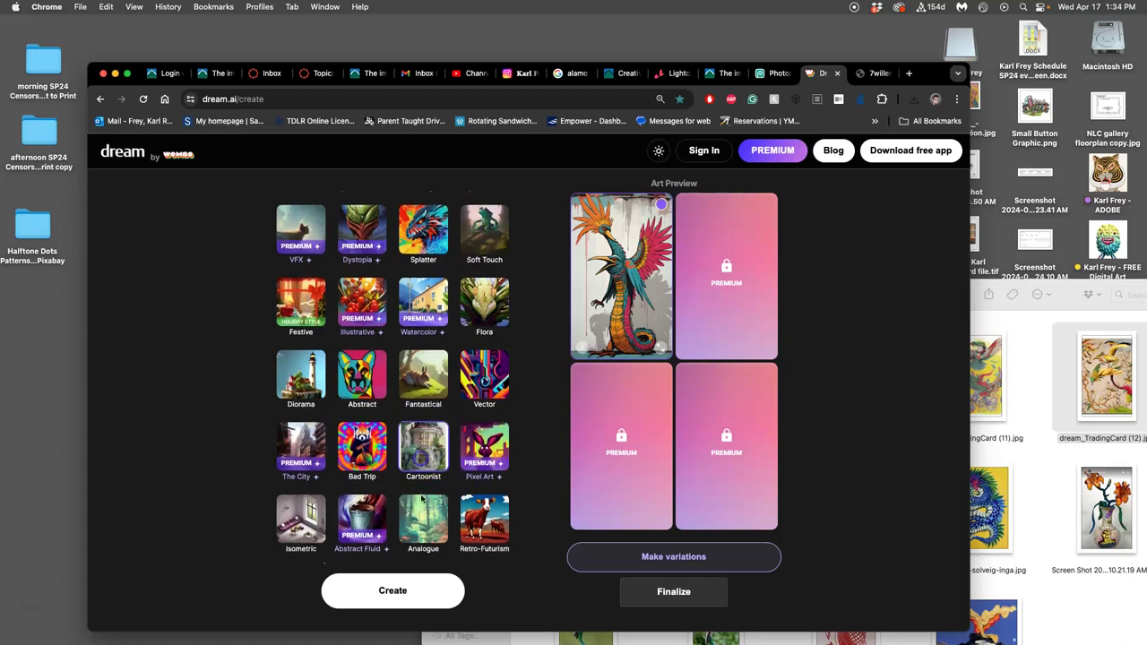
{"action": "left_click", "coordinate": [385, 590]}
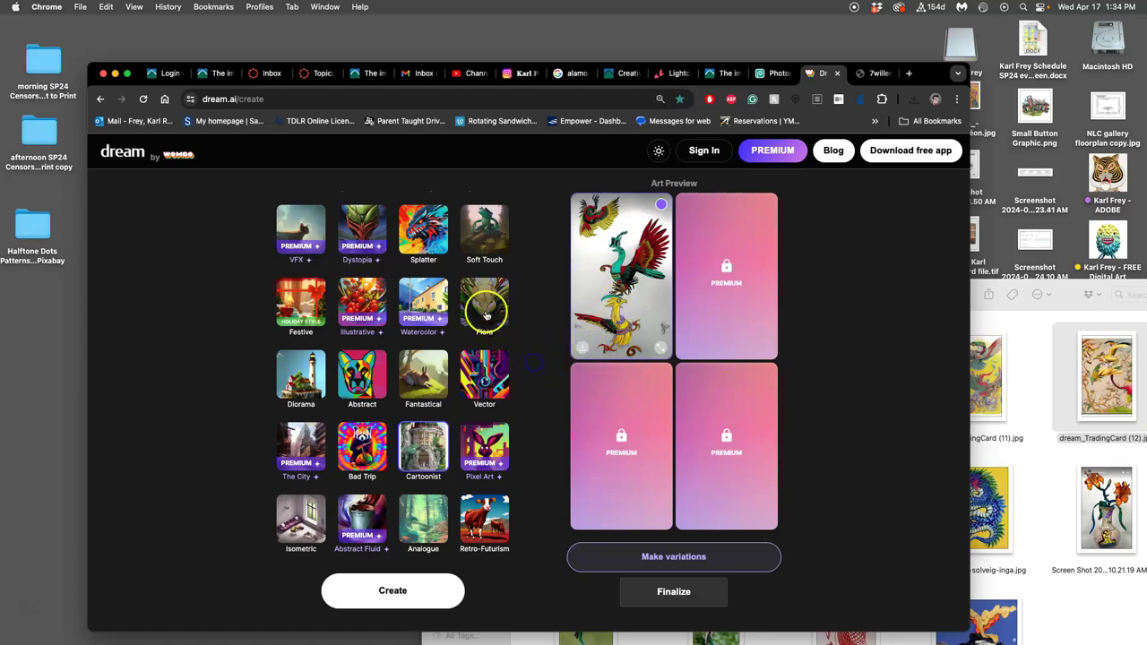
{"action": "left_click", "coordinate": [397, 590]}
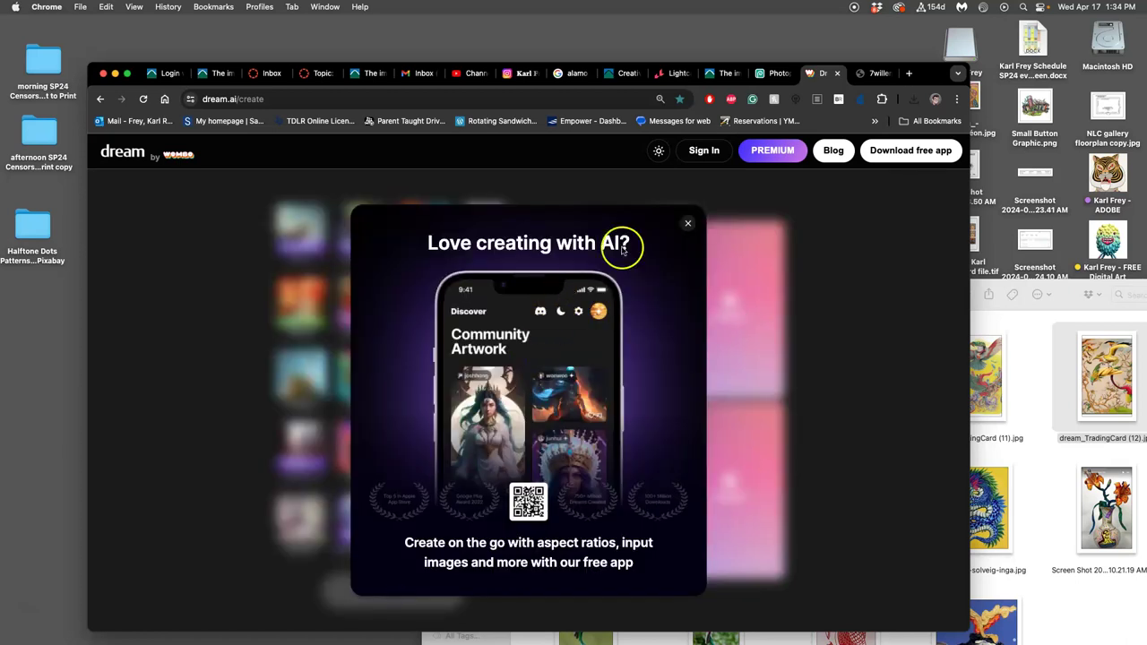
{"action": "left_click", "coordinate": [689, 226]}
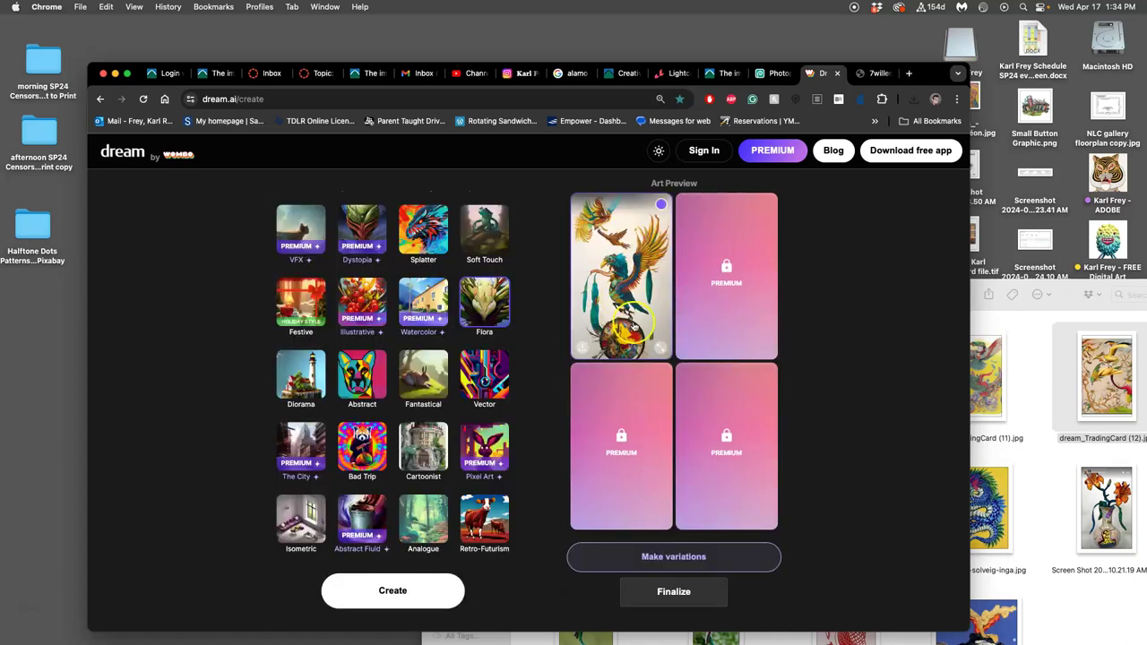
{"action": "left_click", "coordinate": [659, 347]}
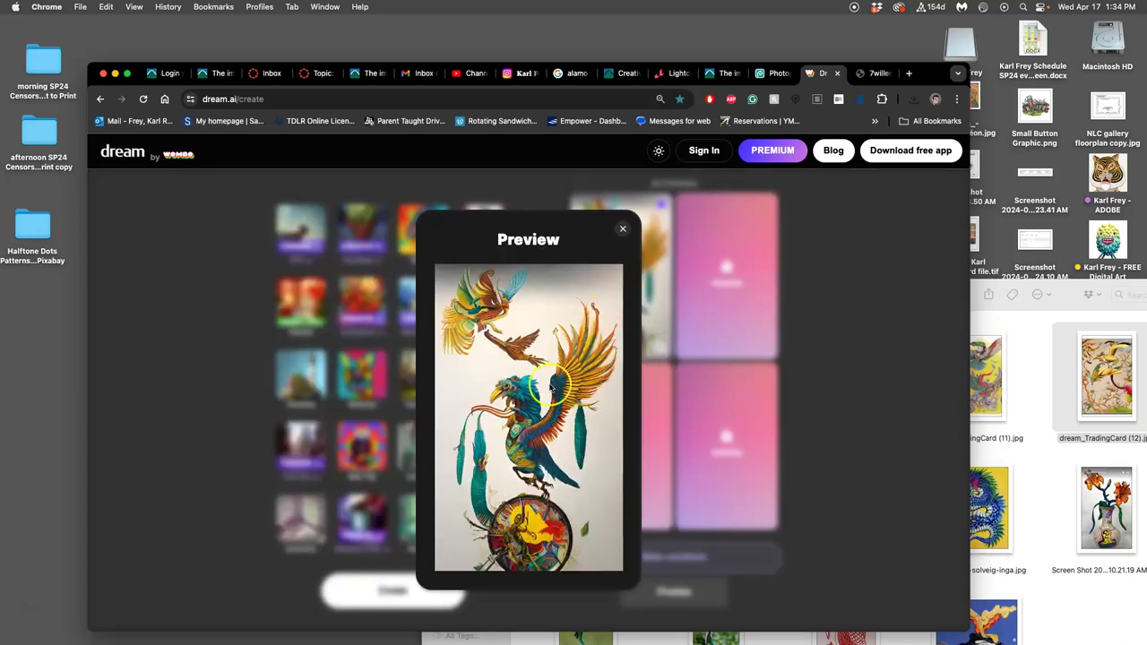
{"action": "left_click", "coordinate": [622, 228]}
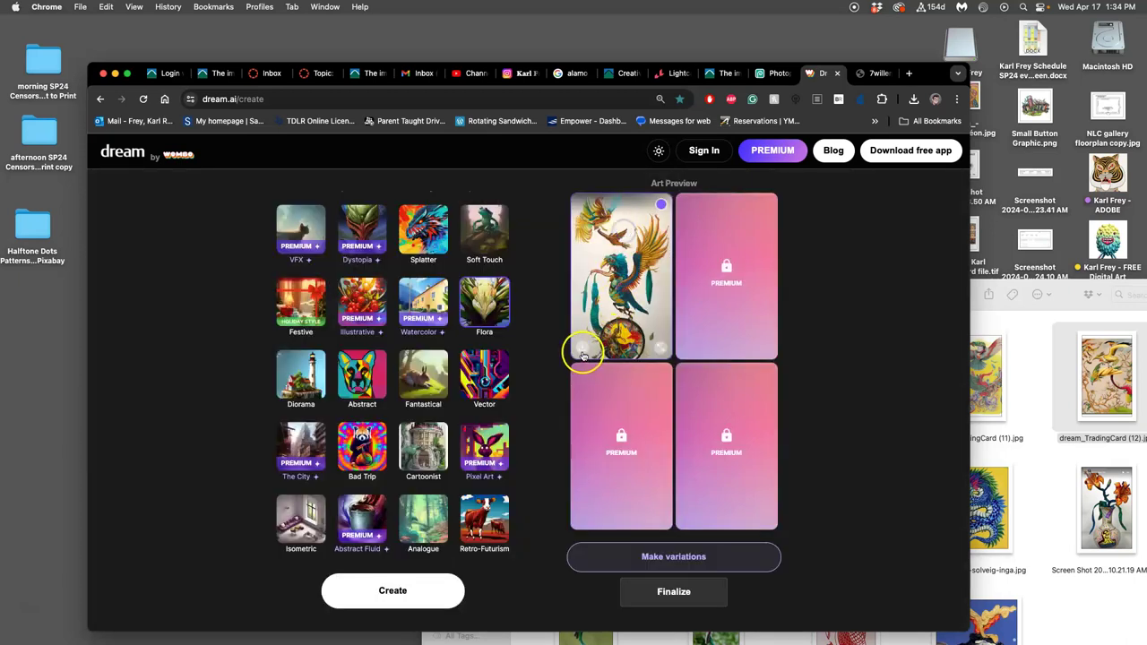
Move dream_TradingCard (11) from Downloads into Assignment #7, keeping both copies.
{"action": "left_click", "coordinate": [1022, 417]}
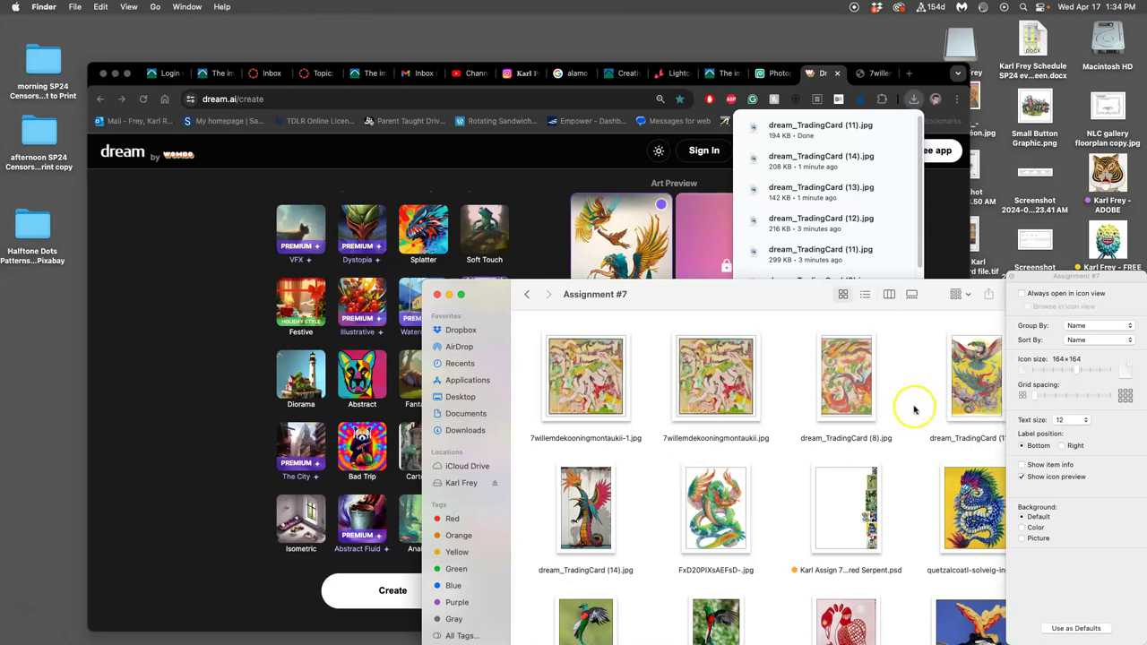
{"action": "left_click", "coordinate": [16, 444]}
{"action": "left_click_drag", "start_coordinate": [86, 190], "coordinate": [632, 394]}
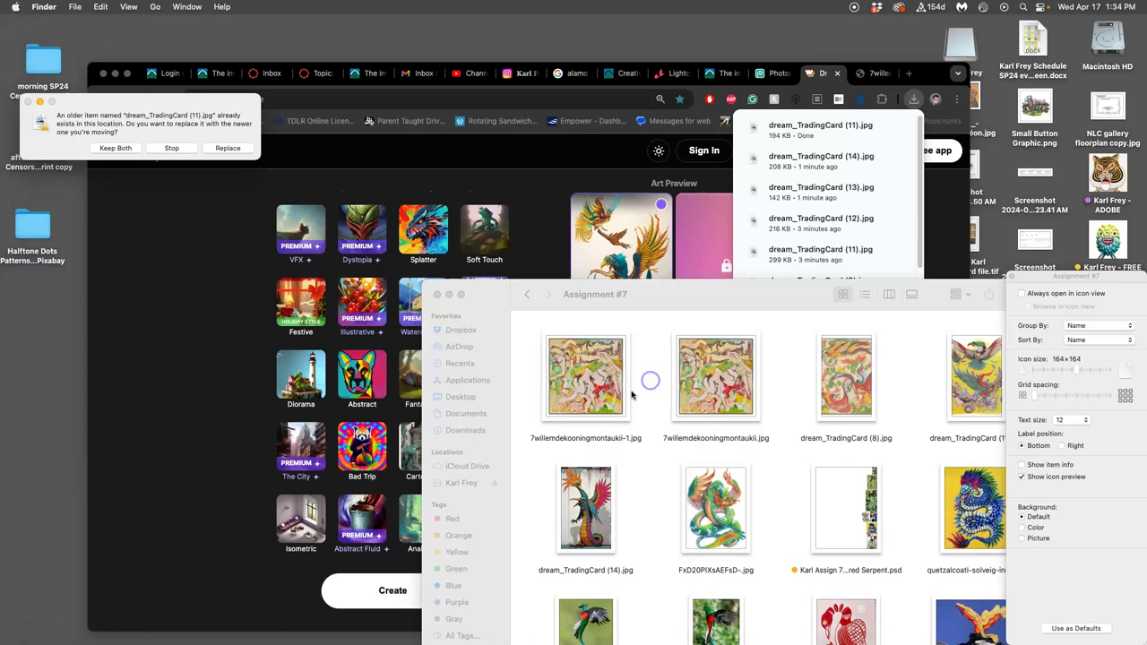
{"action": "left_click", "coordinate": [116, 148]}
{"action": "left_click", "coordinate": [661, 161]}
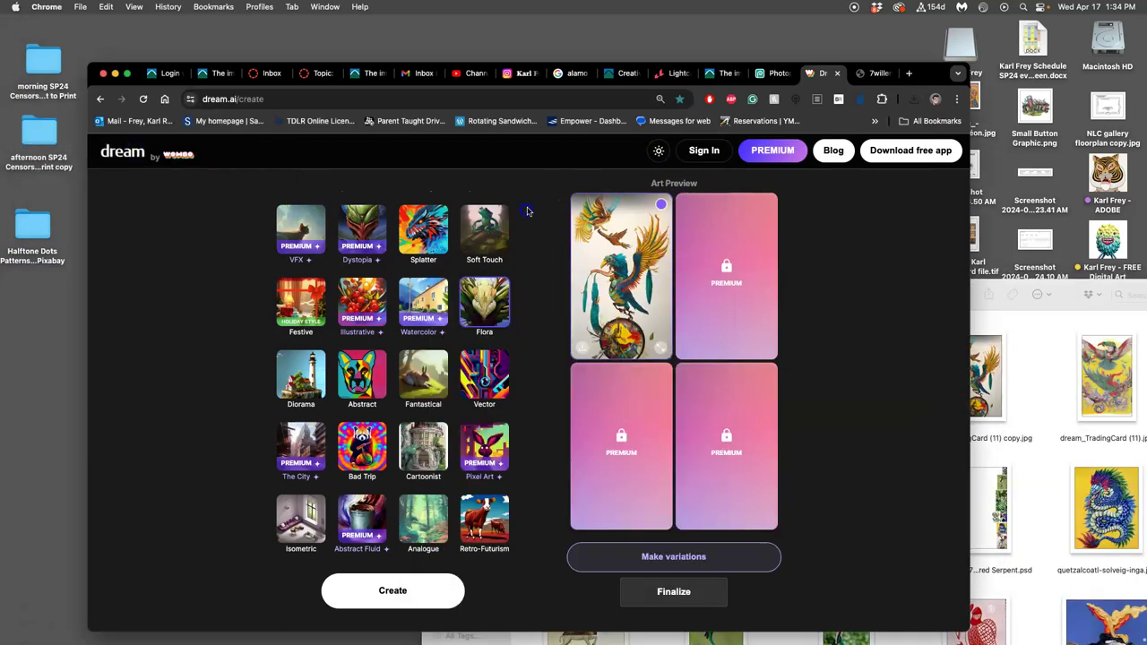
Close the Dream generator, de Kooning and other unneeded Chrome tabs.
{"action": "left_click", "coordinate": [837, 74]}
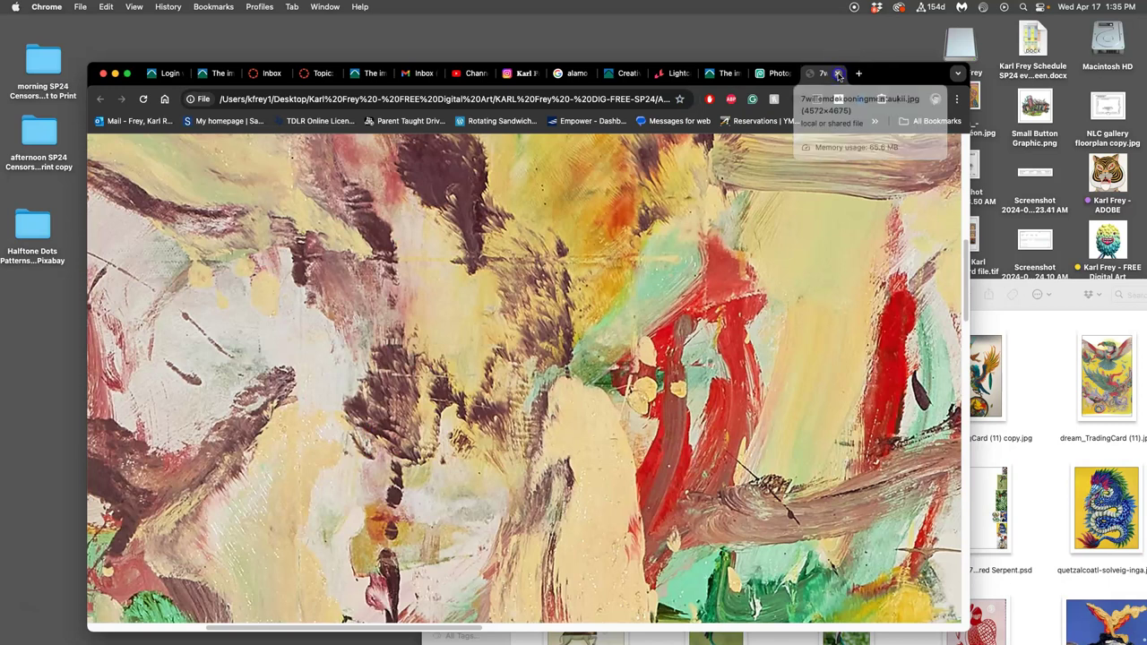
{"action": "left_click", "coordinate": [837, 73]}
{"action": "left_click", "coordinate": [829, 74]}
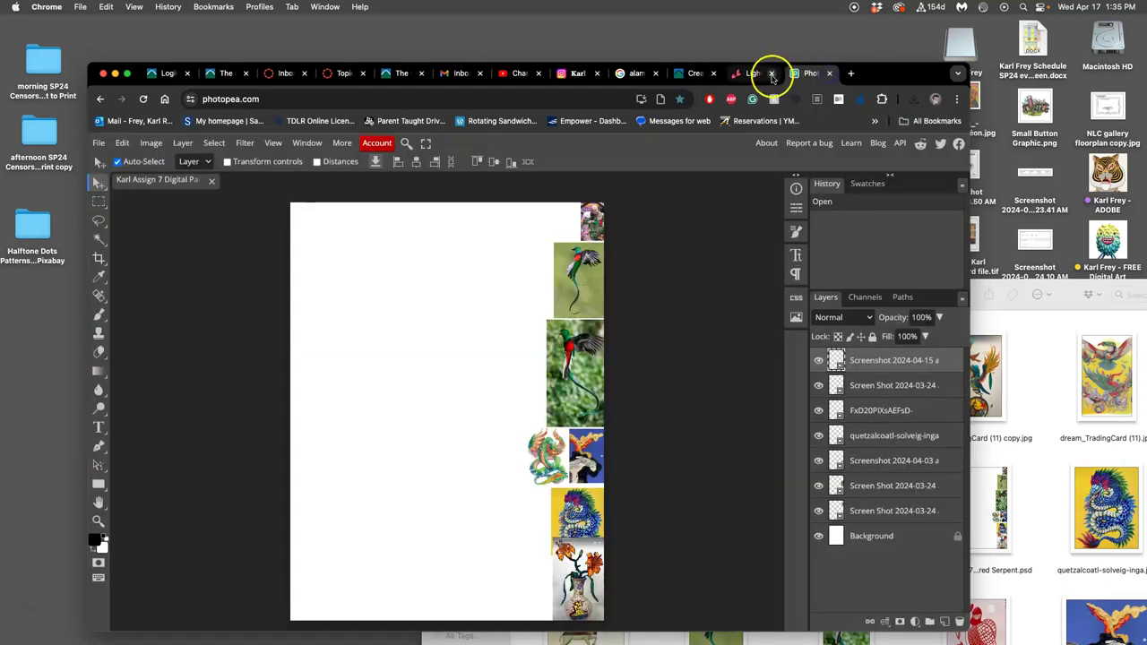
{"action": "left_click", "coordinate": [771, 73]}
{"action": "left_click", "coordinate": [713, 73]}
{"action": "left_click", "coordinate": [655, 73]}
{"action": "left_click", "coordinate": [597, 73]}
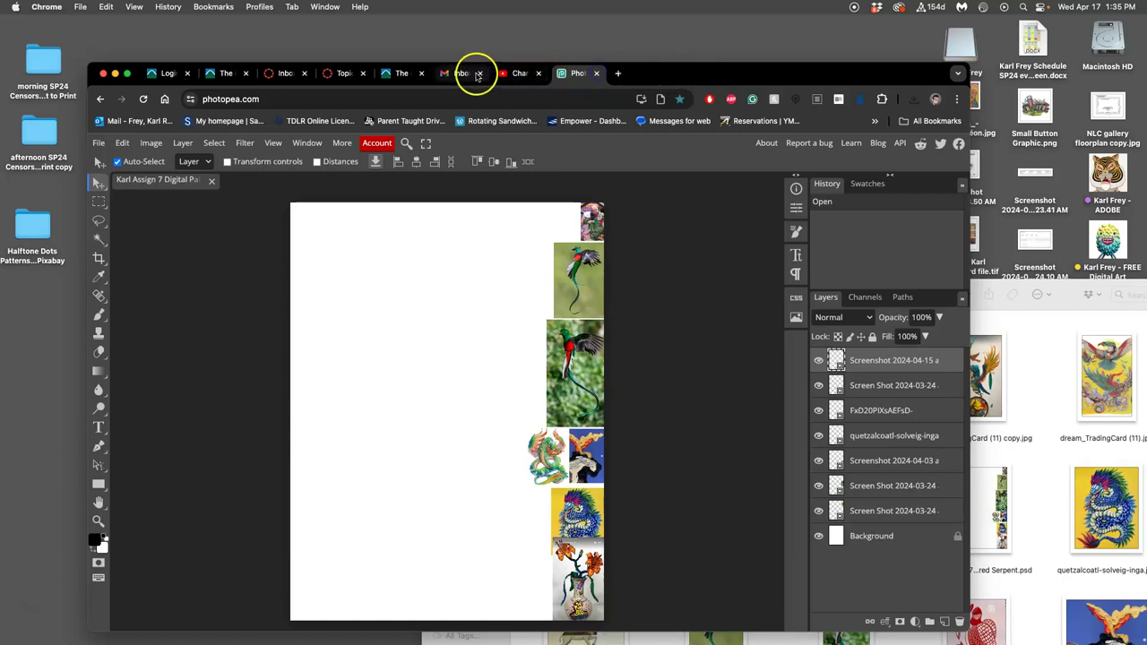
{"action": "left_click", "coordinate": [422, 73]}
{"action": "left_click", "coordinate": [362, 74]}
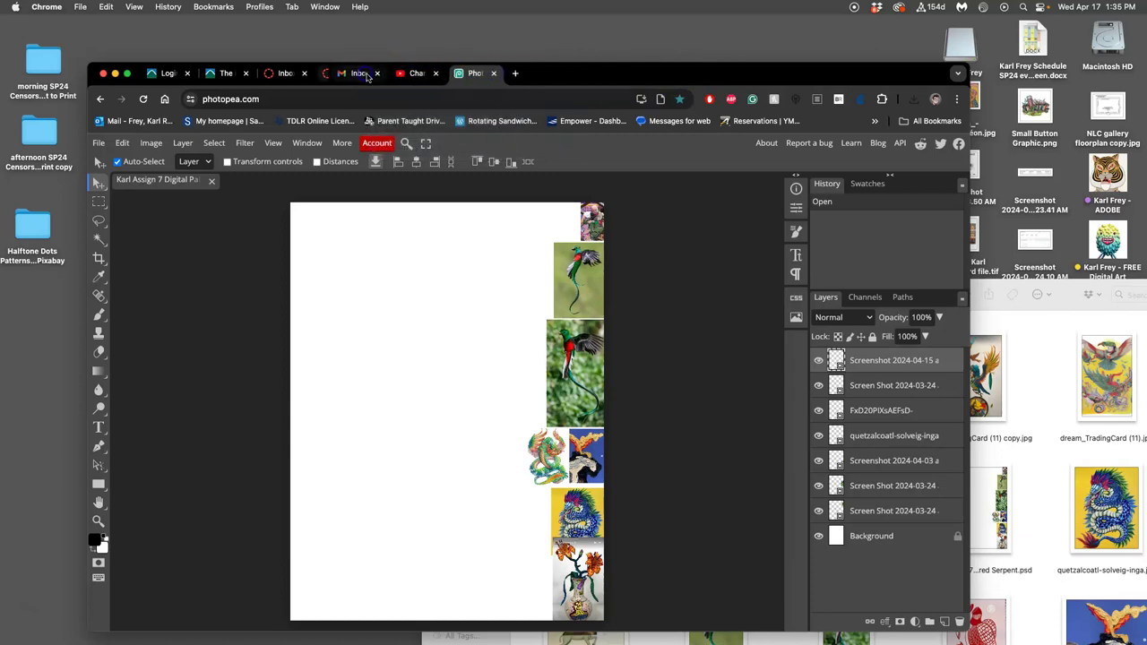
Reopen the Topic: Assignment #7 discussion from History, browse its quetzal photos, then return to Photopea.
{"action": "left_click", "coordinate": [168, 6]}
{"action": "left_click", "coordinate": [188, 83]}
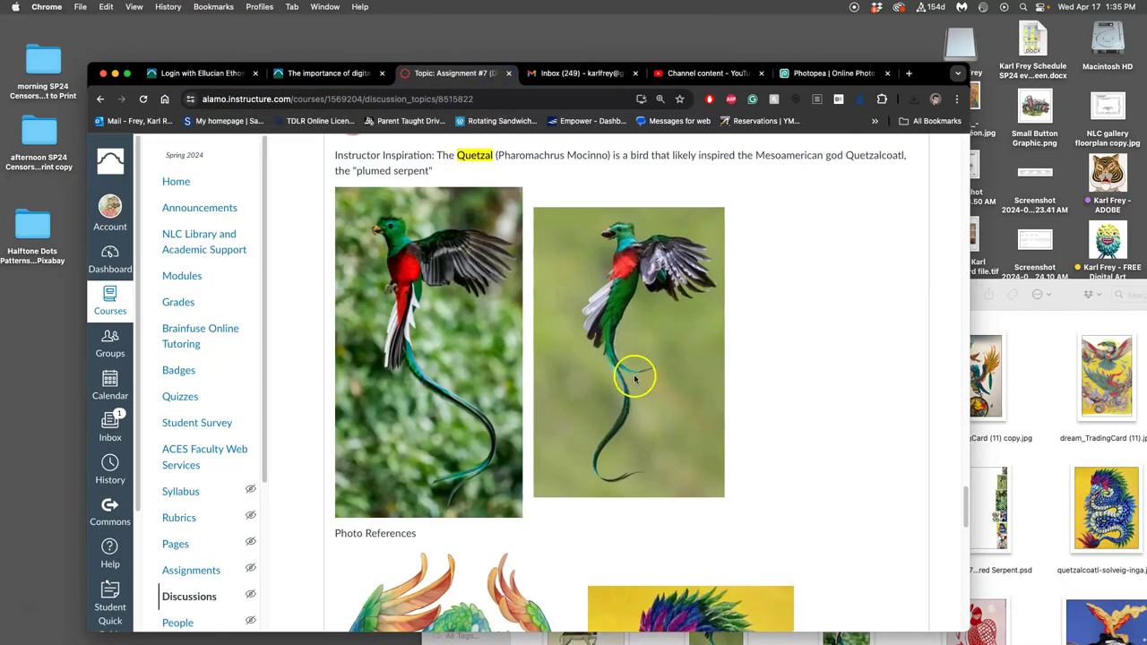
{"action": "scroll", "coordinate": [636, 373], "scroll_direction": "down", "scroll_amount": 5}
{"action": "scroll", "coordinate": [637, 376], "scroll_direction": "up", "scroll_amount": 5}
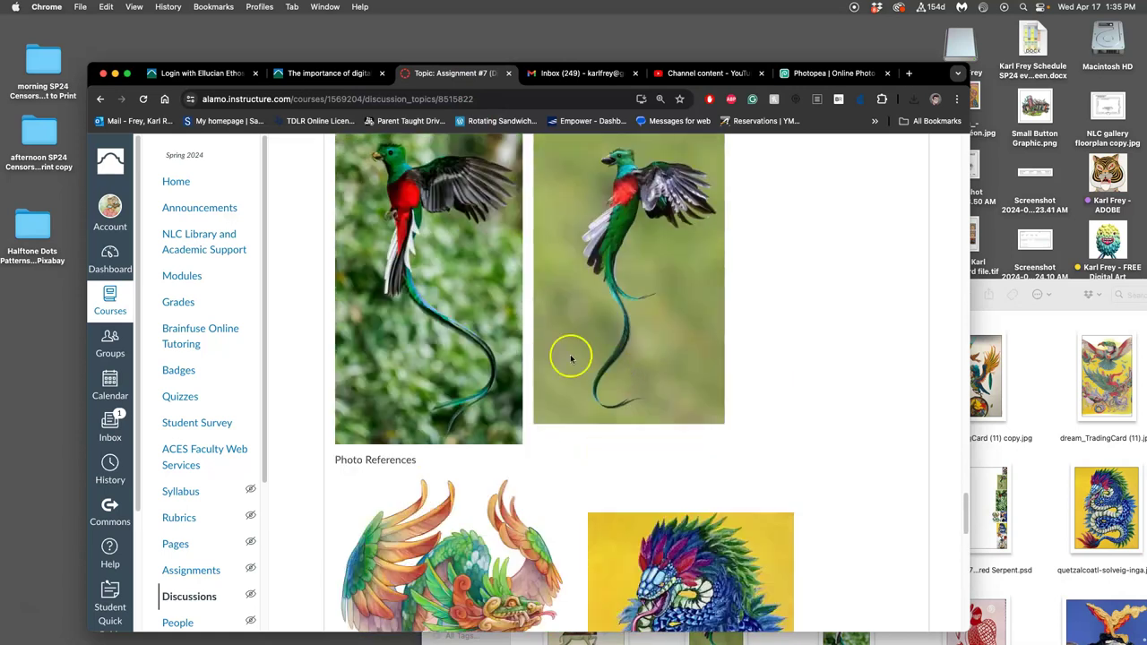
{"action": "scroll", "coordinate": [562, 341], "scroll_direction": "up", "scroll_amount": 3}
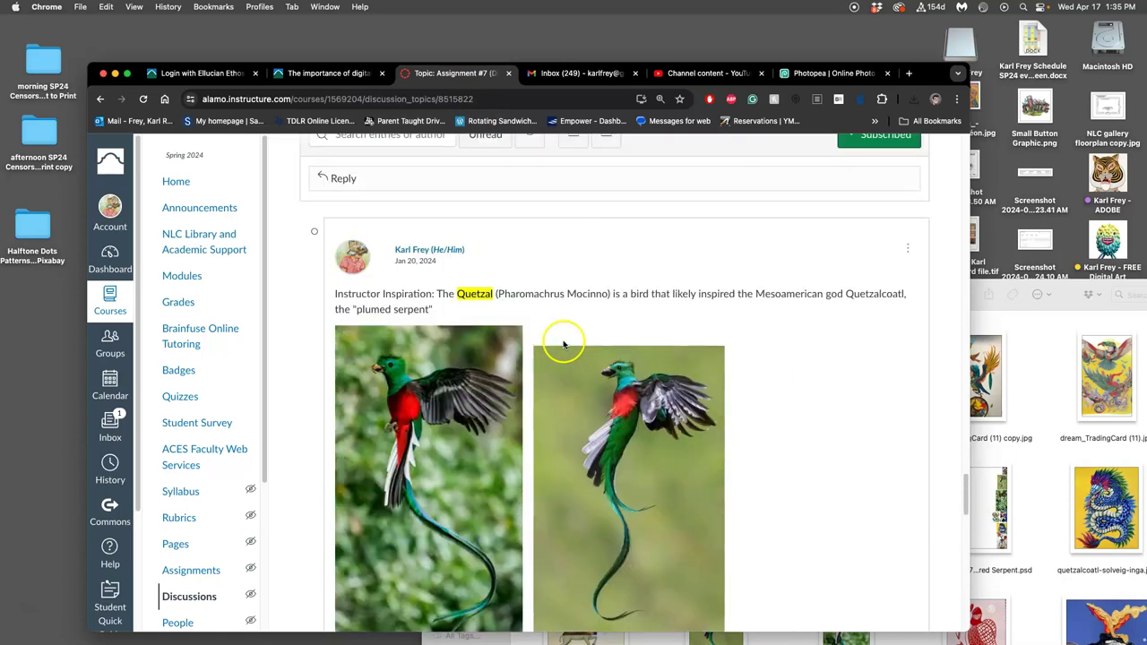
{"action": "left_click", "coordinate": [809, 75]}
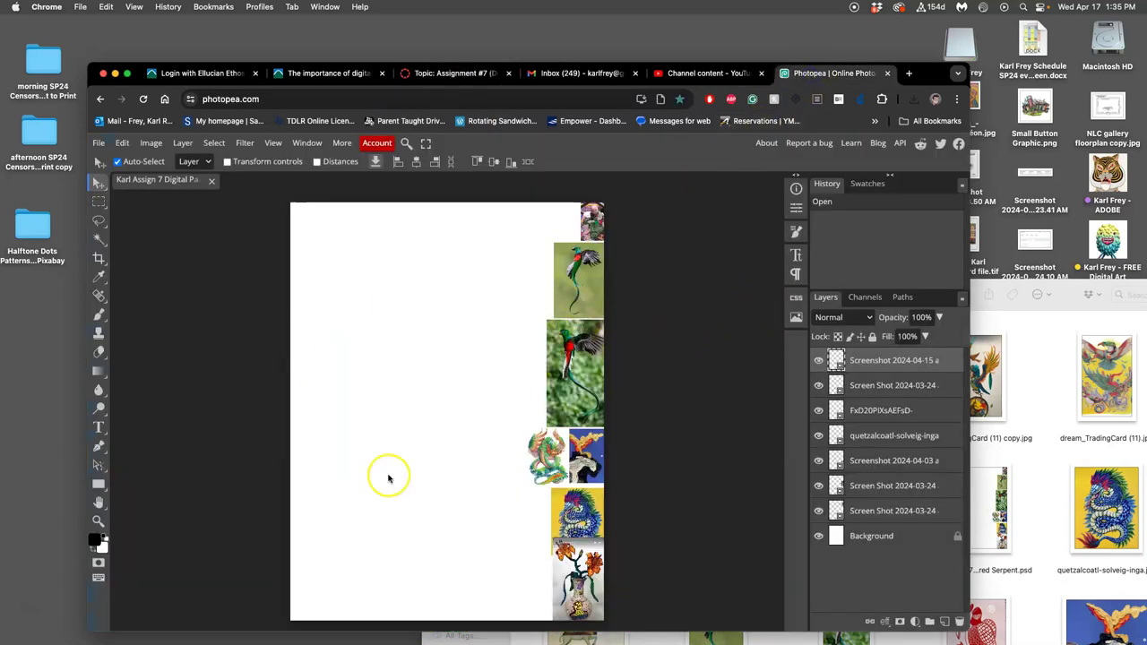
Widen the browser window and place dream_TradingCard (8) on the left, scaled to about 113%.
{"action": "scroll", "coordinate": [450, 369], "scroll_direction": "down", "scroll_amount": 1}
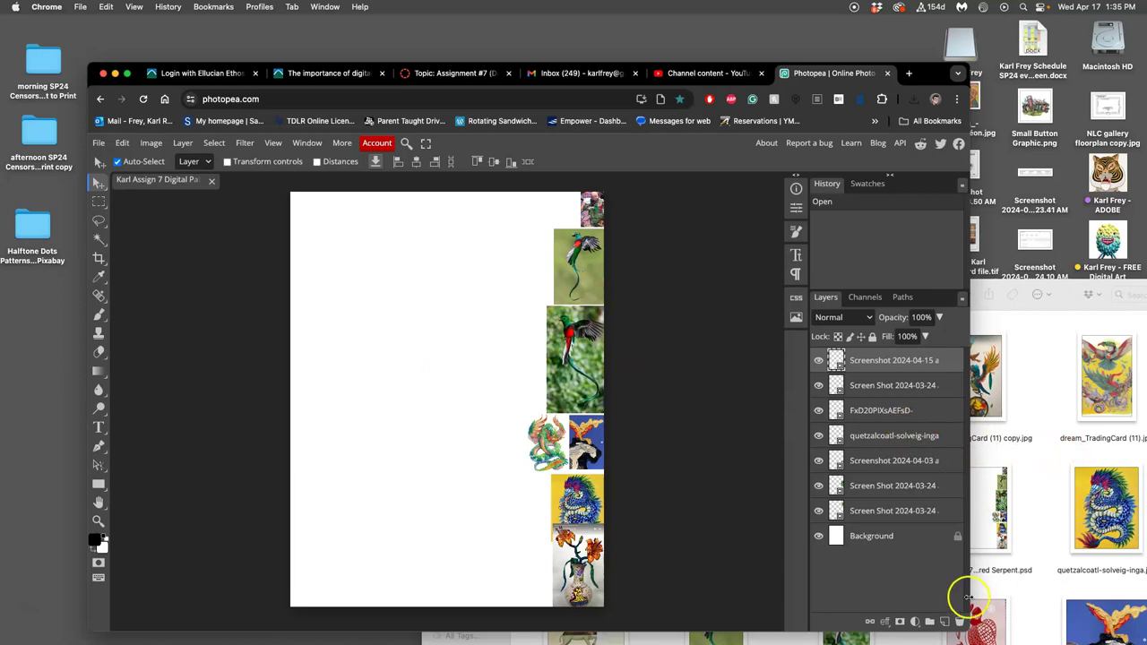
{"action": "left_click_drag", "start_coordinate": [970, 596], "coordinate": [1026, 596]}
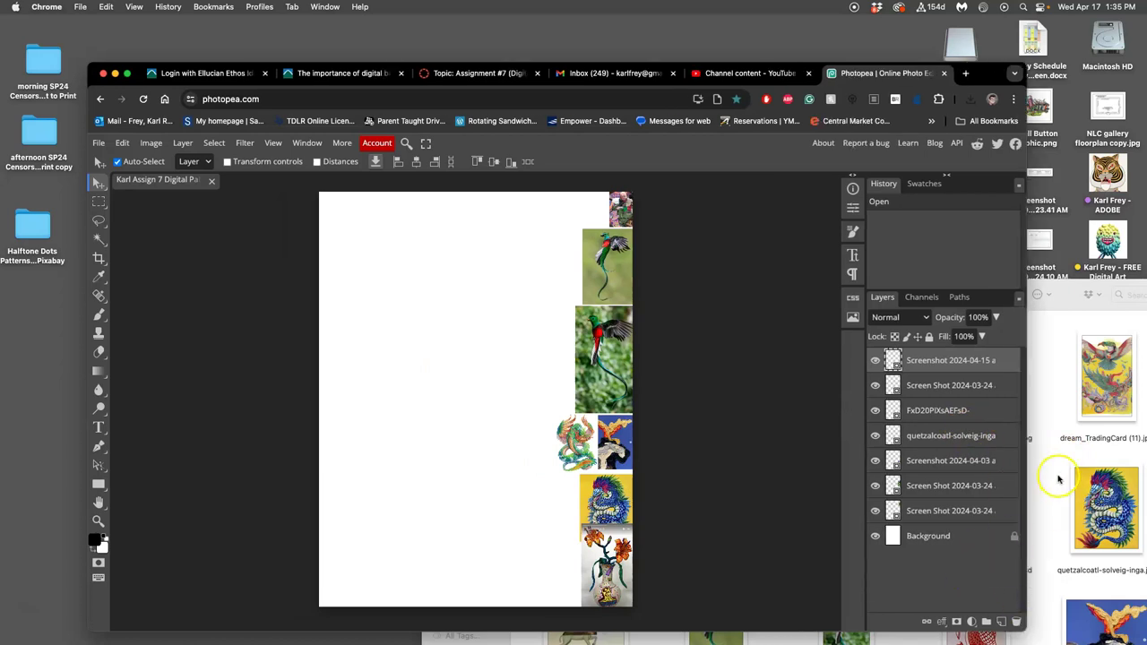
{"action": "left_click", "coordinate": [1057, 477]}
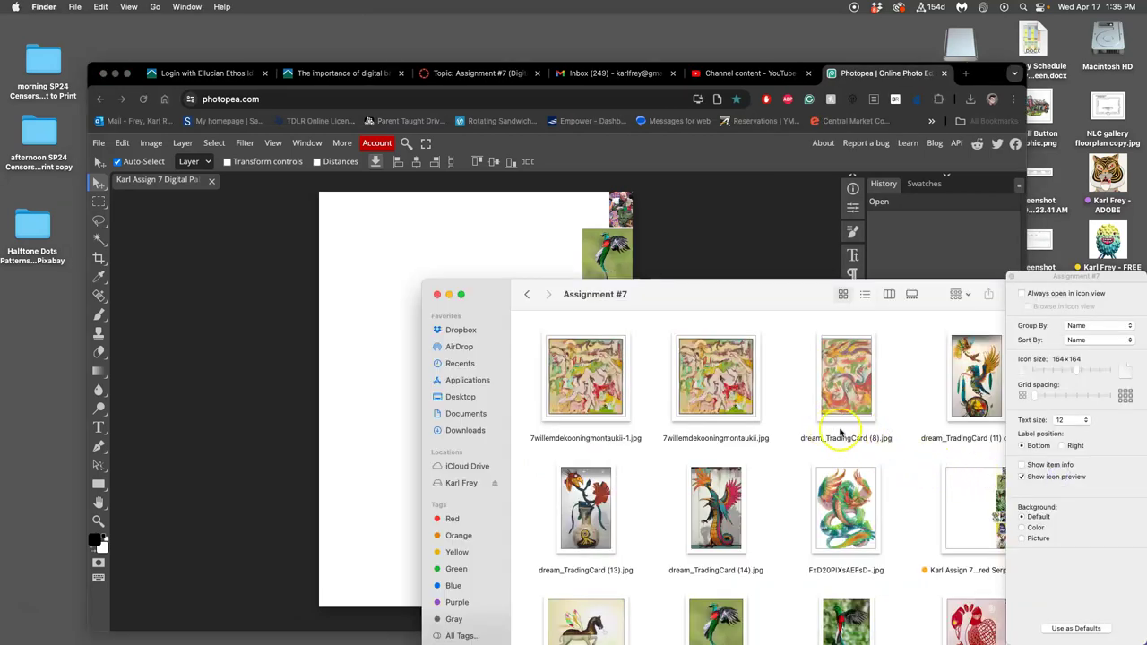
{"action": "left_click_drag", "start_coordinate": [846, 427], "coordinate": [384, 269]}
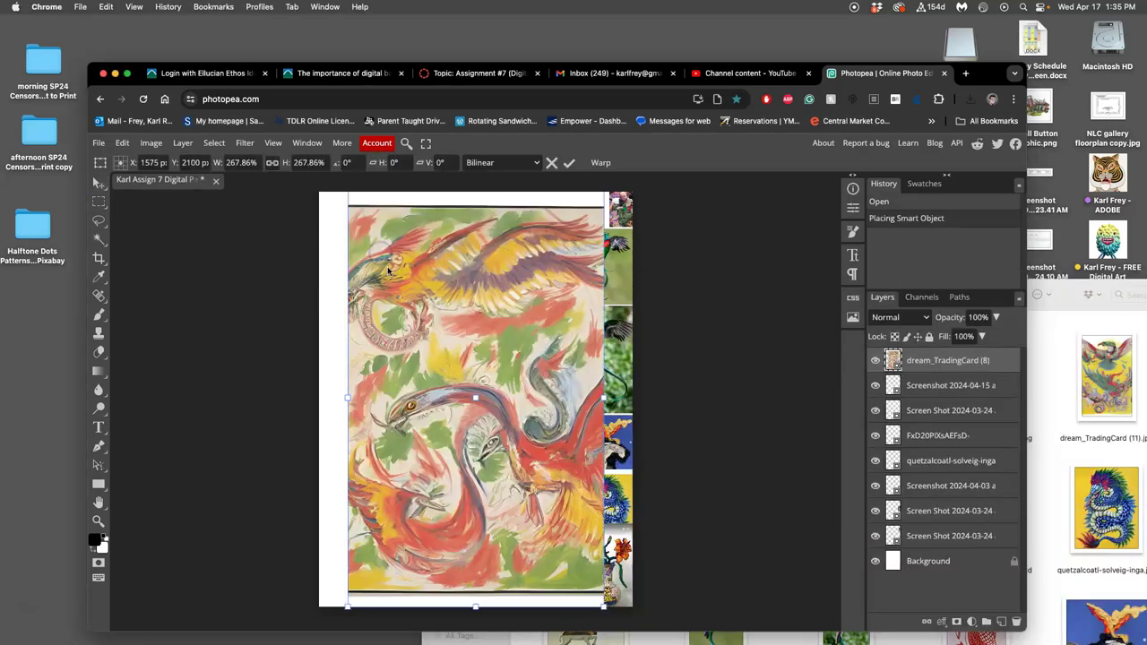
{"action": "left_click_drag", "start_coordinate": [491, 315], "coordinate": [458, 327]}
{"action": "left_click_drag", "start_coordinate": [570, 203], "coordinate": [381, 508]}
{"action": "key", "text": "Return"}
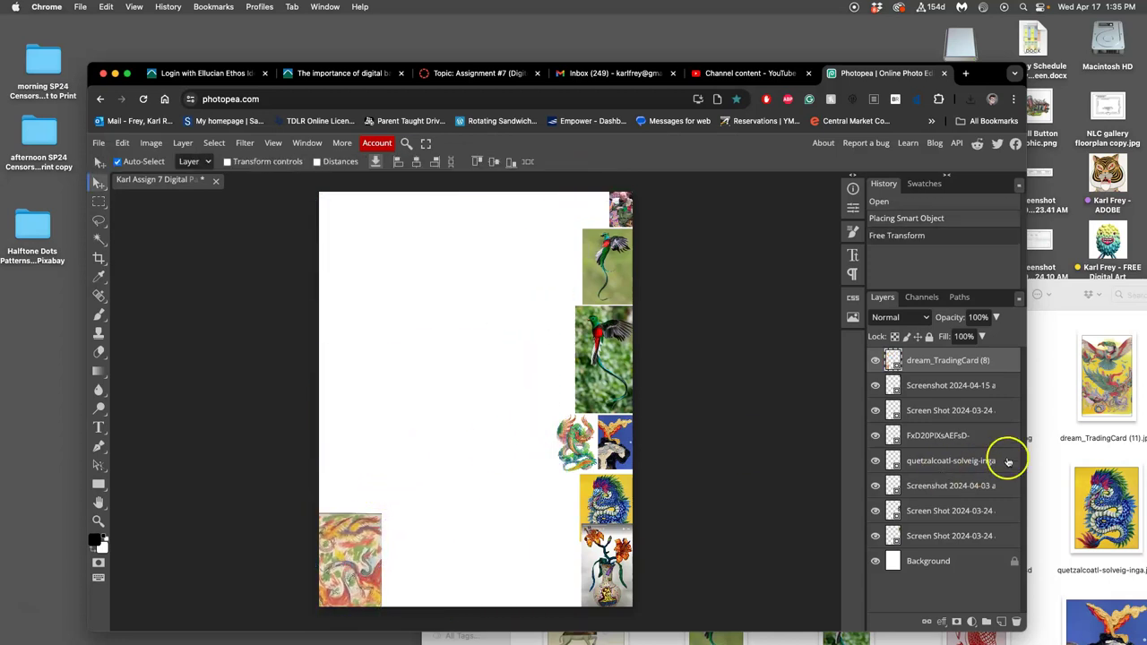
Place the dream_TradingCard (13) vase bird image and shrink it to about 67%.
{"action": "left_click", "coordinate": [1041, 463]}
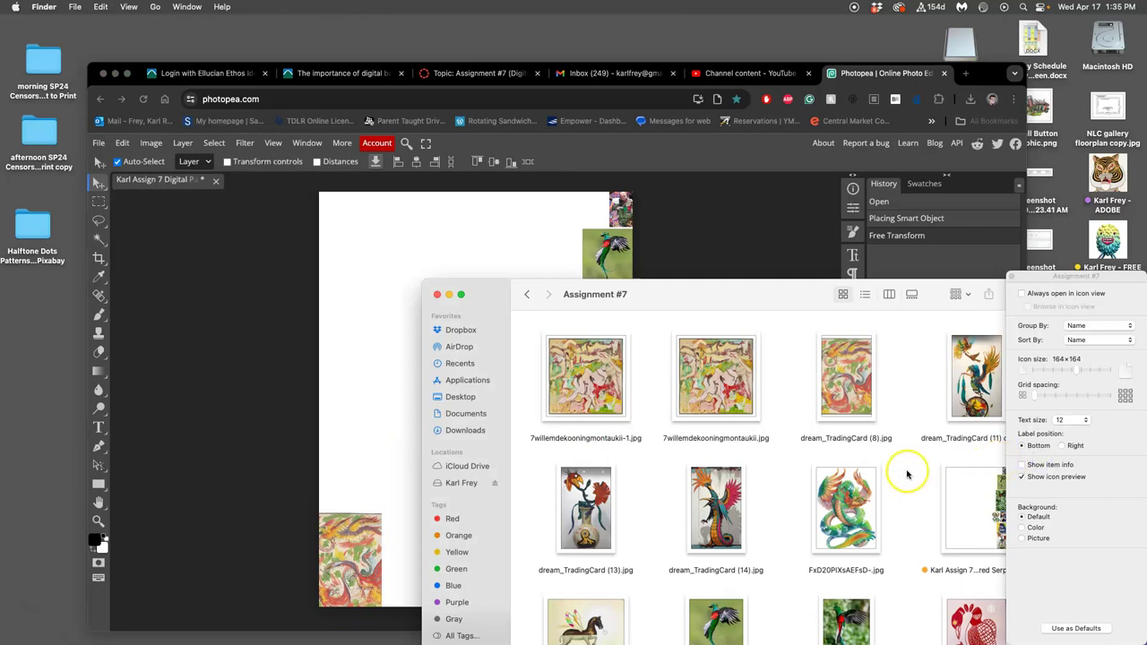
{"action": "left_click_drag", "start_coordinate": [595, 519], "coordinate": [391, 431]}
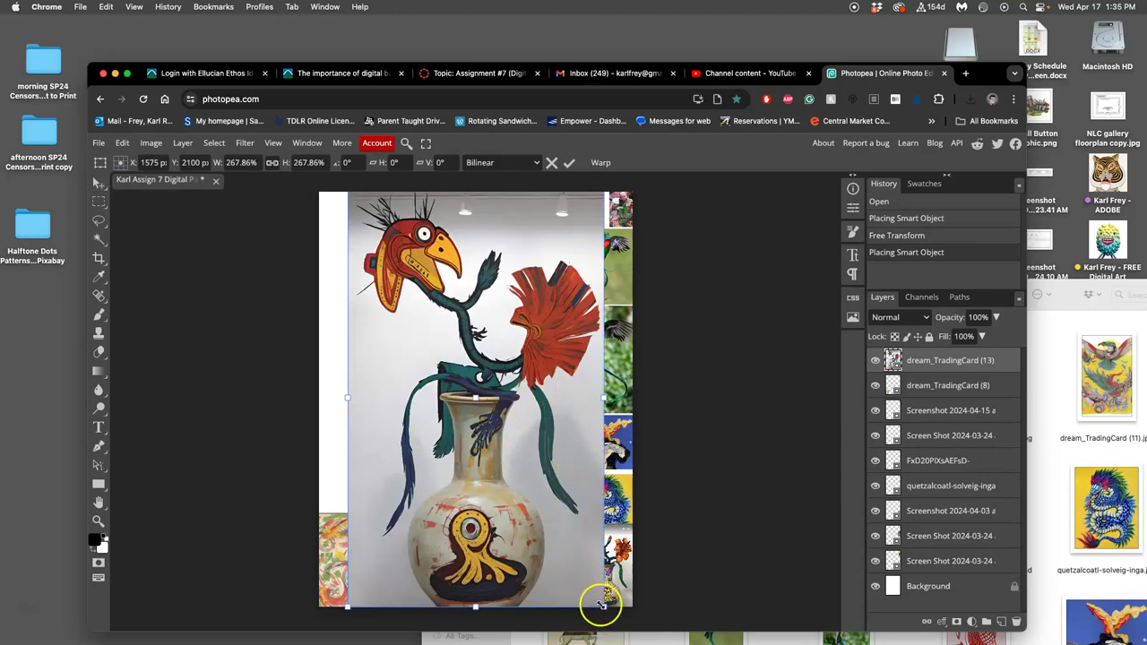
{"action": "left_click_drag", "start_coordinate": [602, 605], "coordinate": [388, 473]}
{"action": "left_click_drag", "start_coordinate": [410, 349], "coordinate": [357, 431]}
{"action": "key", "text": "Return"}
Place dream_TradingCard (11) at the page's left edge, scaled to about 60%.
{"action": "left_click", "coordinate": [1048, 453]}
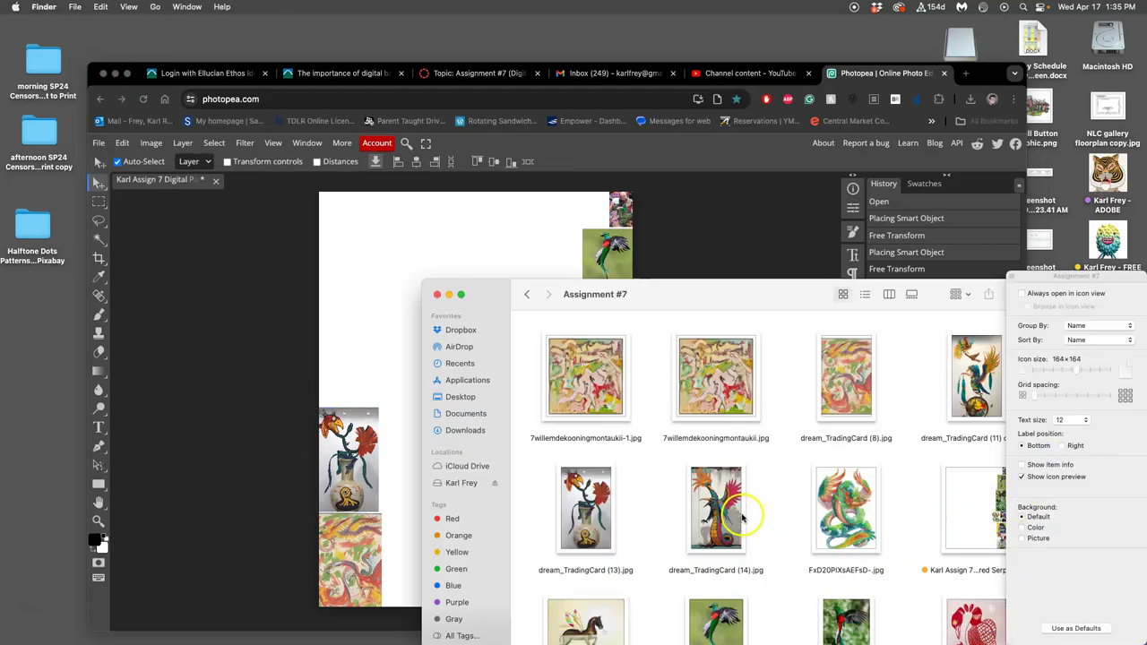
{"action": "left_click_drag", "start_coordinate": [975, 405], "coordinate": [346, 344]}
{"action": "left_click_drag", "start_coordinate": [606, 607], "coordinate": [371, 344]}
{"action": "left_click_drag", "start_coordinate": [385, 300], "coordinate": [365, 379]}
{"action": "left_click_drag", "start_coordinate": [396, 273], "coordinate": [376, 311]}
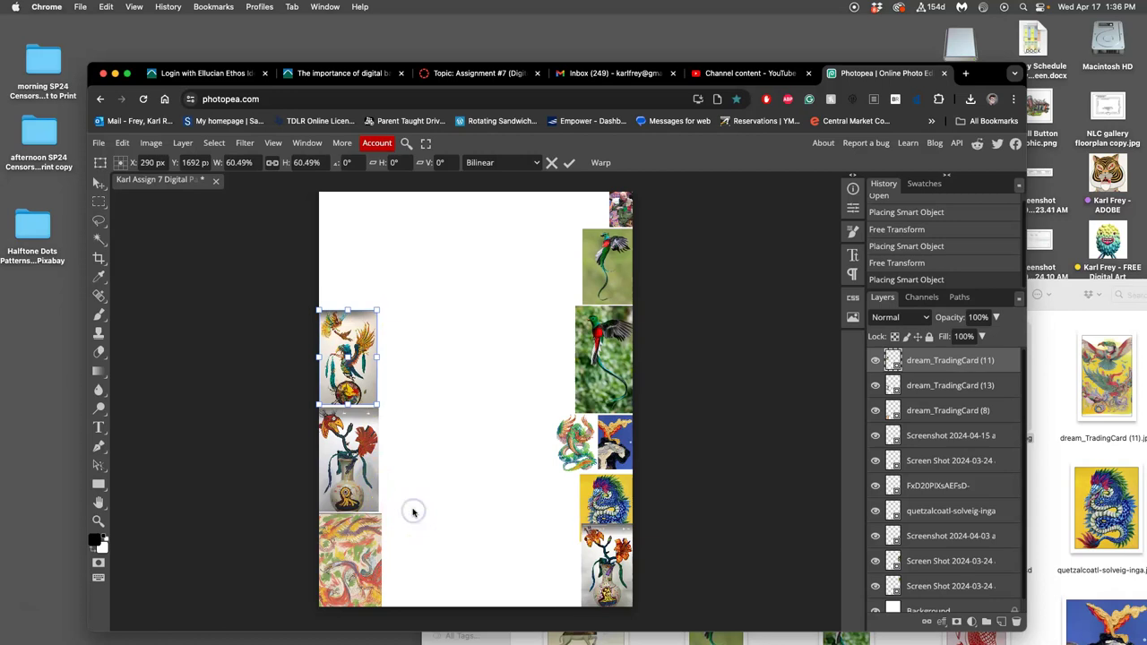
{"action": "key", "text": "Return"}
{"action": "left_click", "coordinate": [433, 472]}
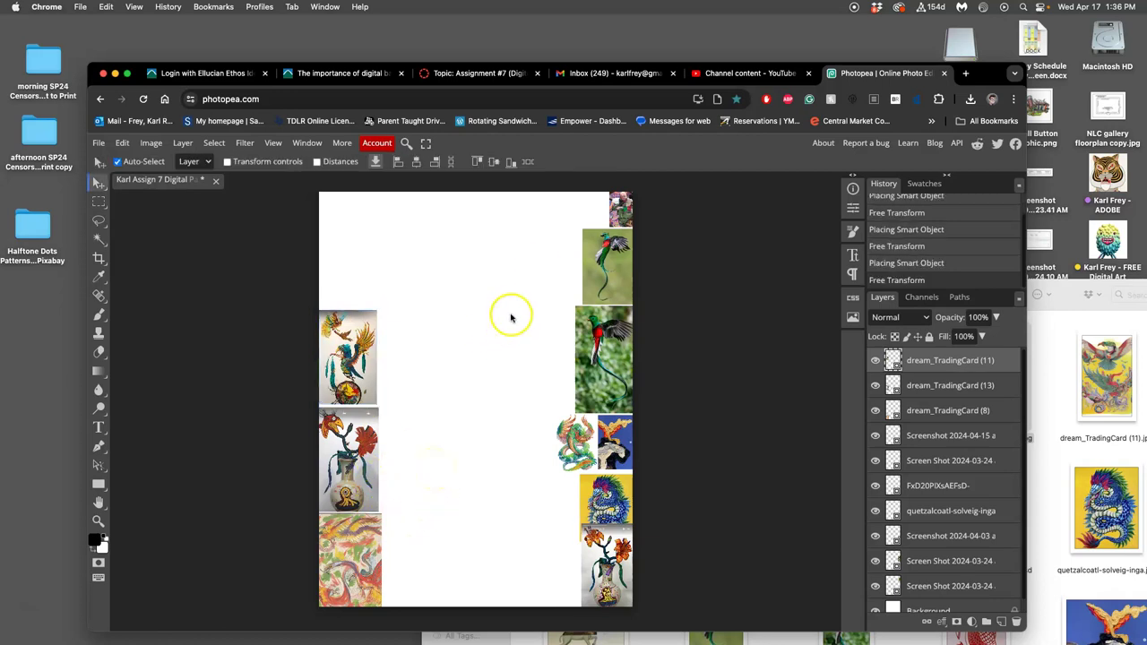
{"action": "left_click", "coordinate": [470, 76]}
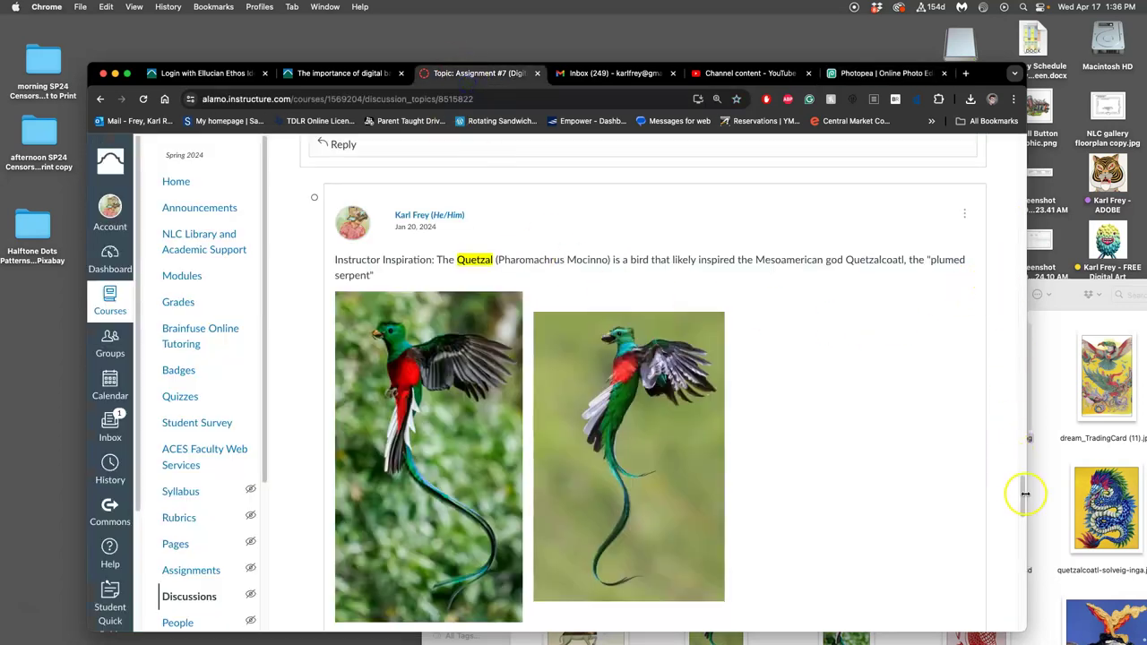
{"action": "mouse_move", "coordinate": [1022, 491]}
{"action": "left_mouse_down"}
{"action": "mouse_move", "coordinate": [985, 236]}
{"action": "mouse_move", "coordinate": [981, 295]}
{"action": "mouse_move", "coordinate": [980, 282]}
{"action": "left_mouse_up"}
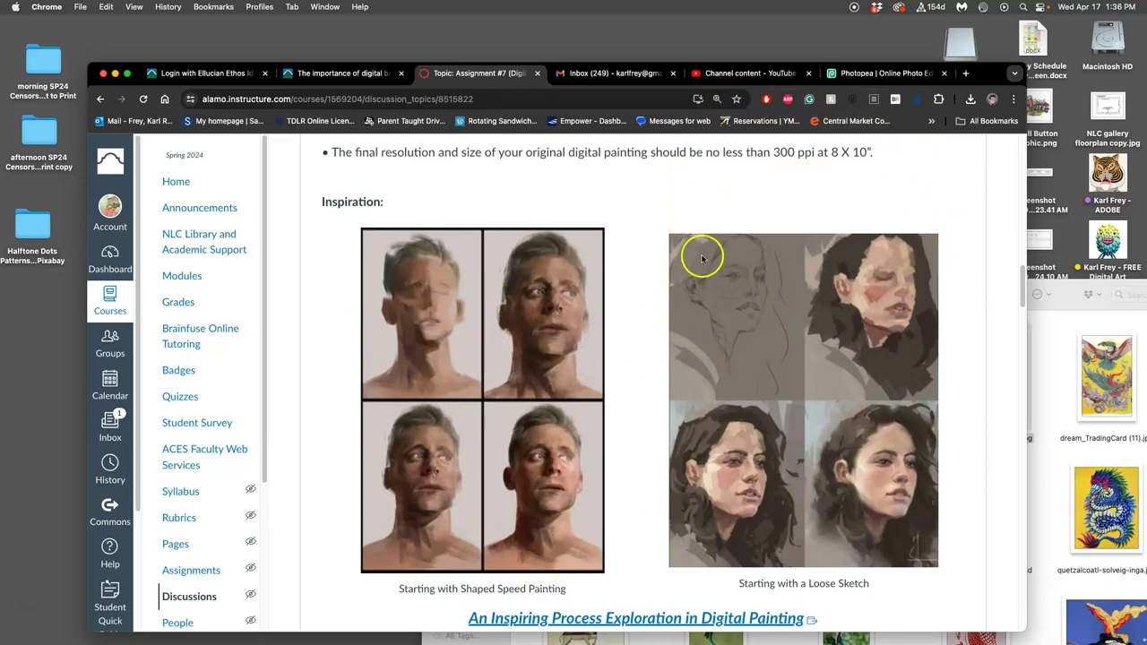
{"action": "left_click", "coordinate": [865, 77]}
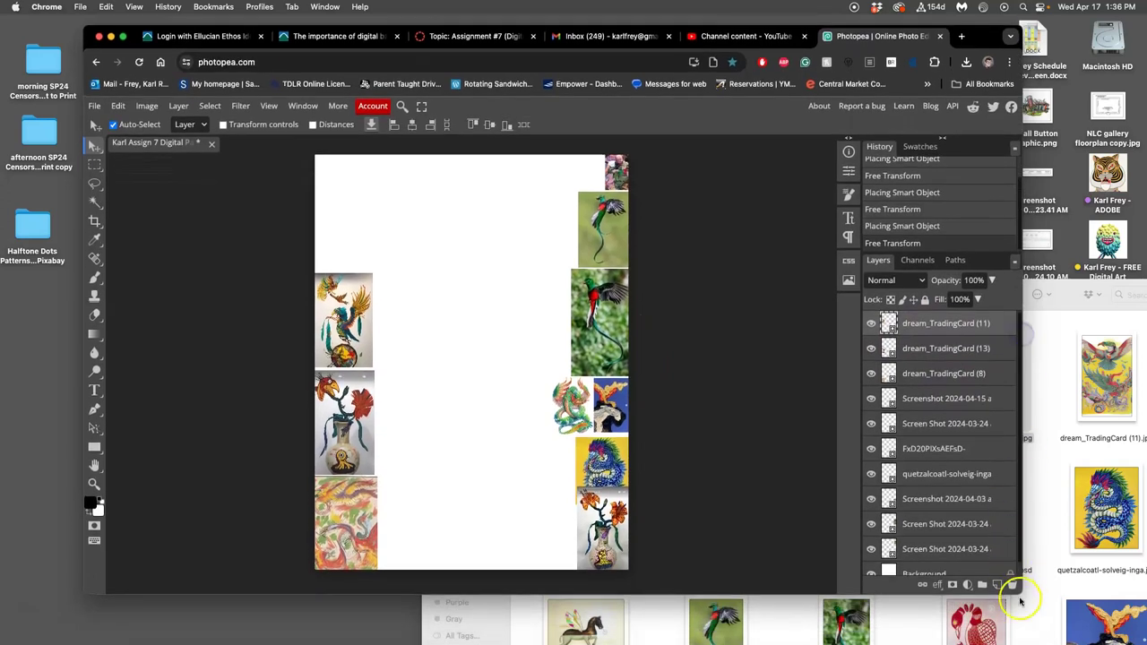
Merge all the reference image layers into one and lock it along with the Background.
{"action": "left_click_drag", "start_coordinate": [1019, 596], "coordinate": [1027, 641]}
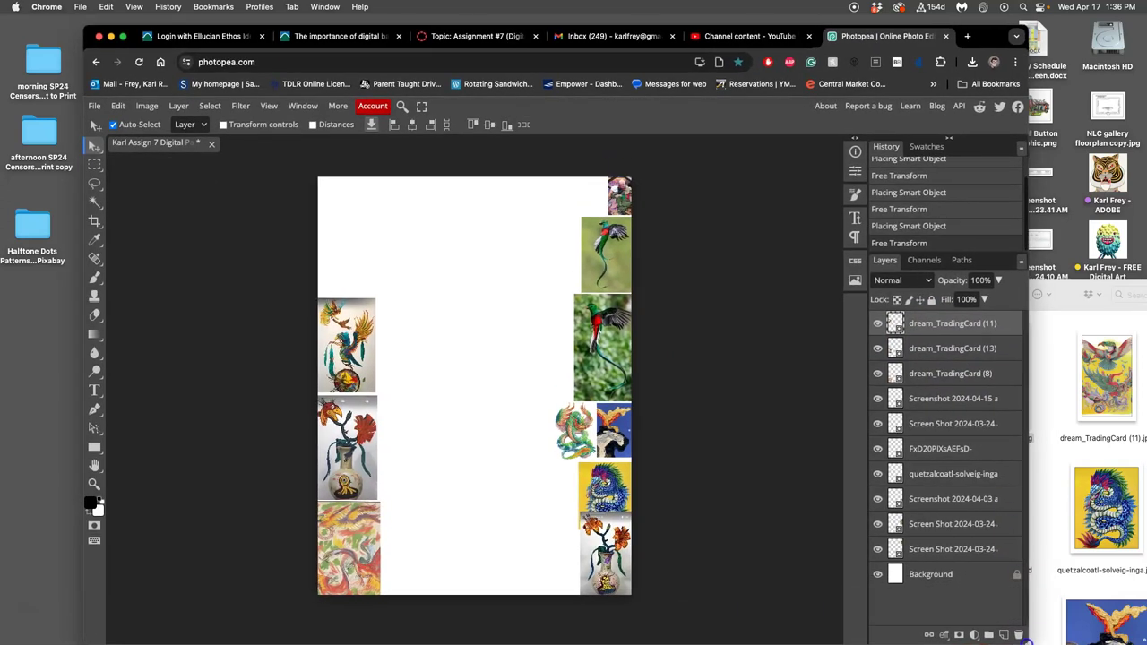
{"action": "left_click", "coordinate": [955, 571], "text": "shift"}
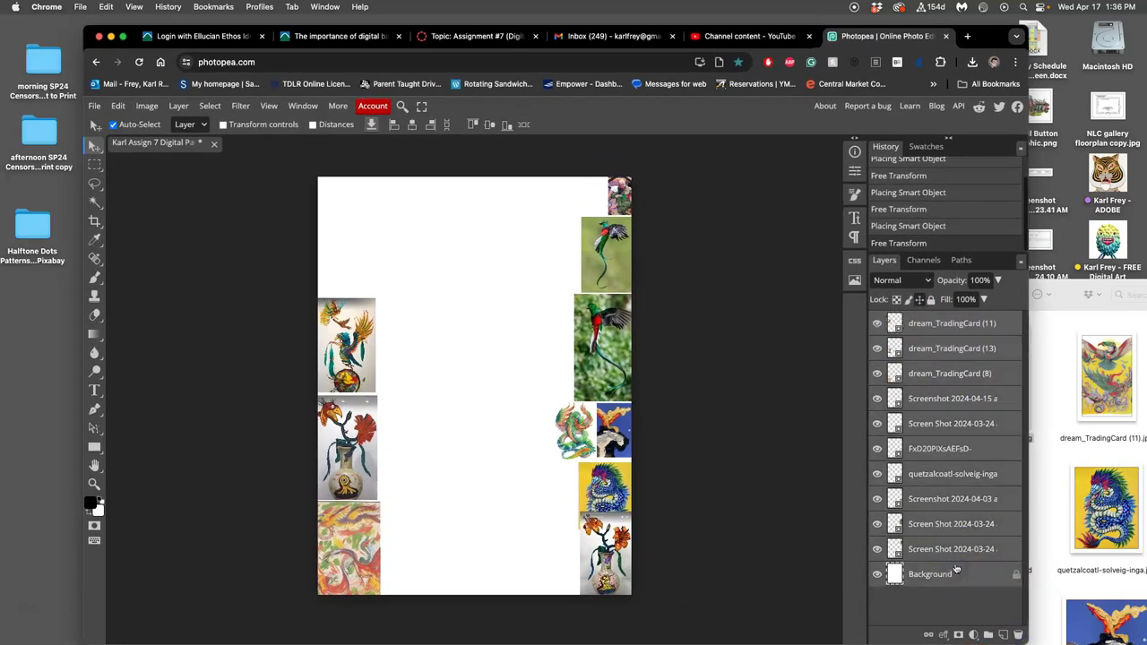
{"action": "left_click", "coordinate": [955, 552]}
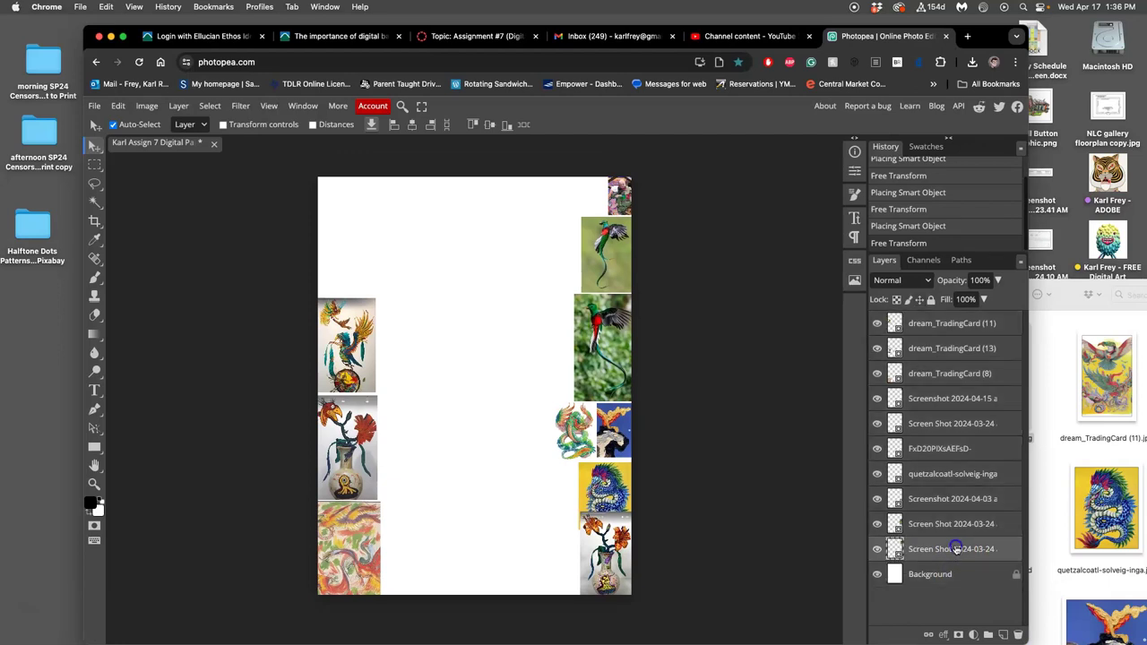
{"action": "left_click", "coordinate": [941, 324], "text": "shift"}
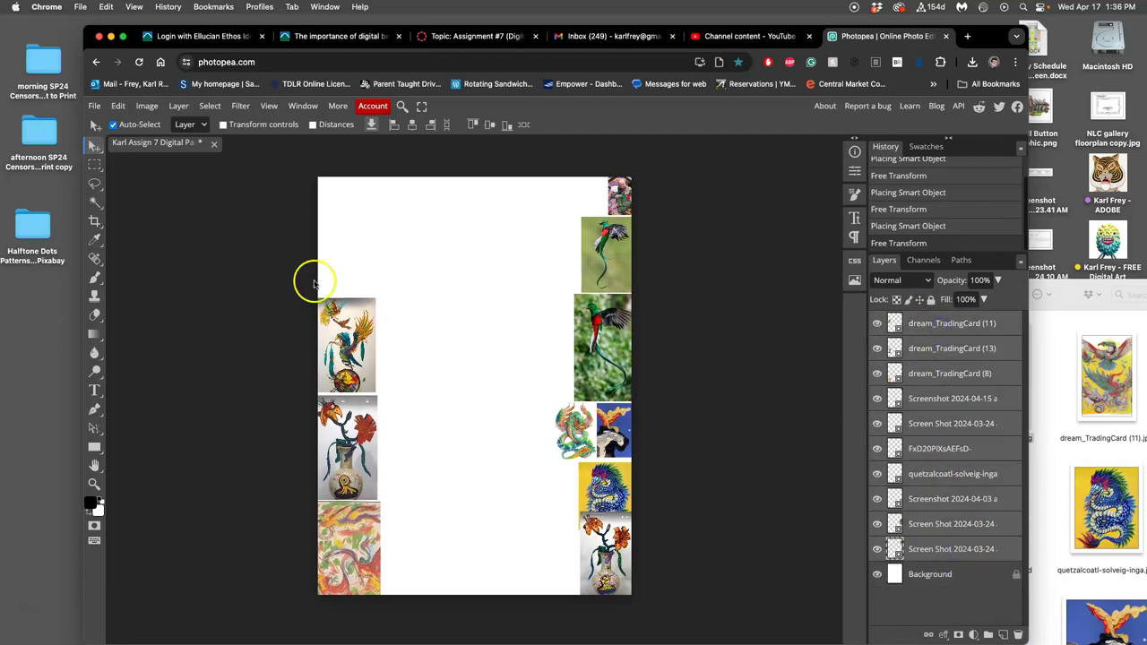
{"action": "left_click", "coordinate": [179, 106]}
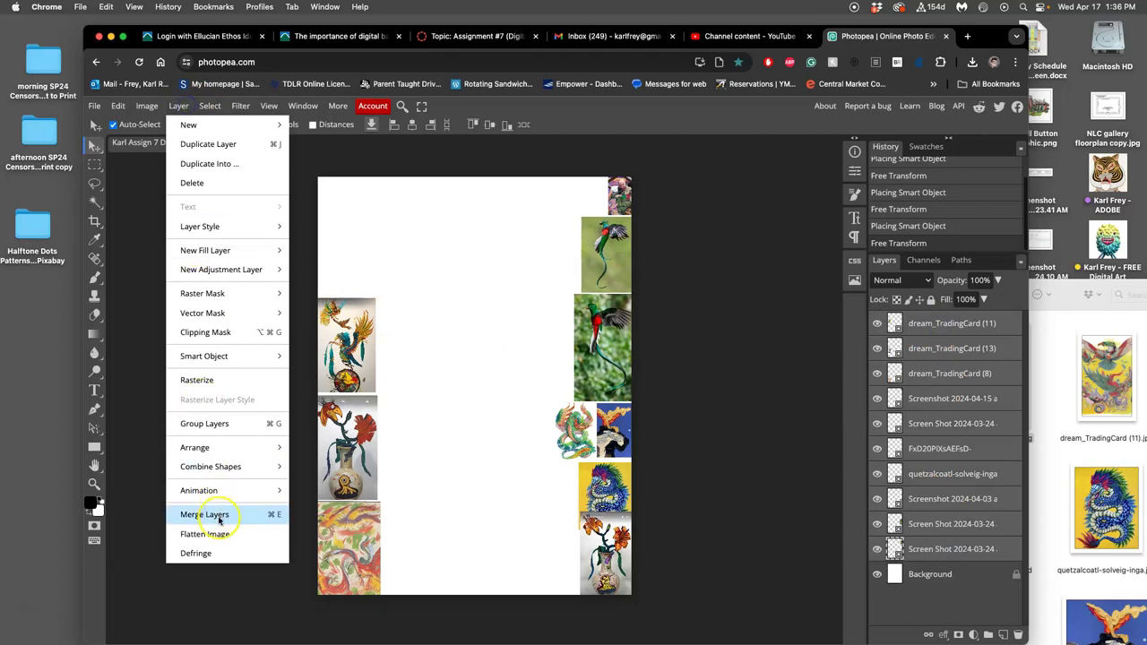
{"action": "left_click", "coordinate": [931, 301]}
{"action": "left_click", "coordinate": [948, 352]}
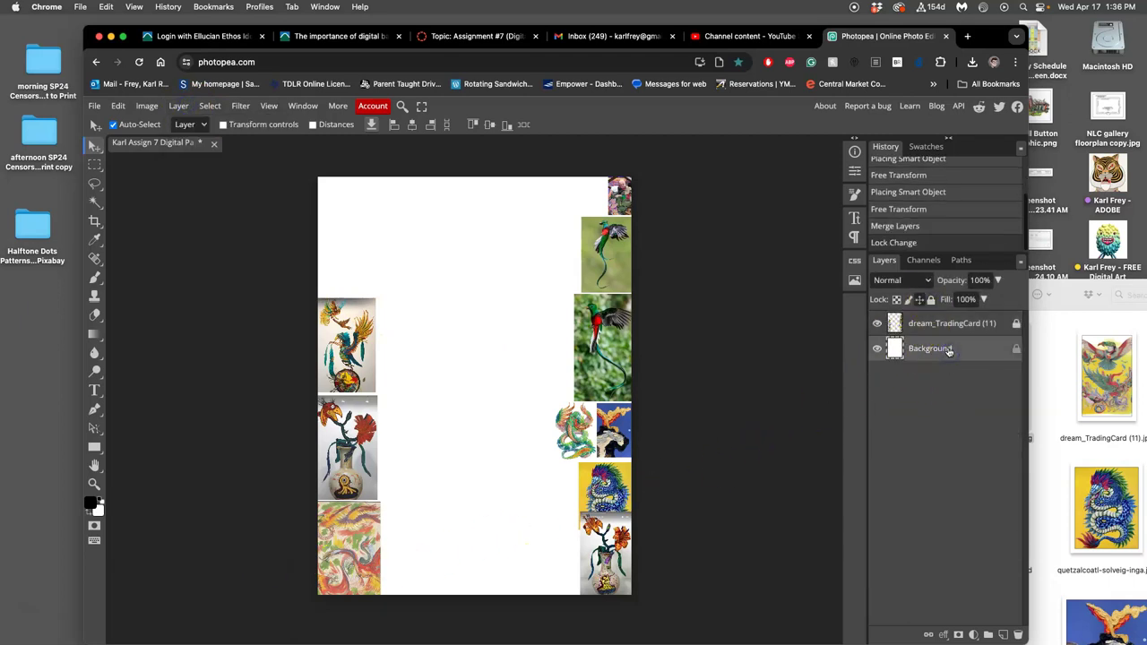
{"action": "left_click", "coordinate": [932, 301]}
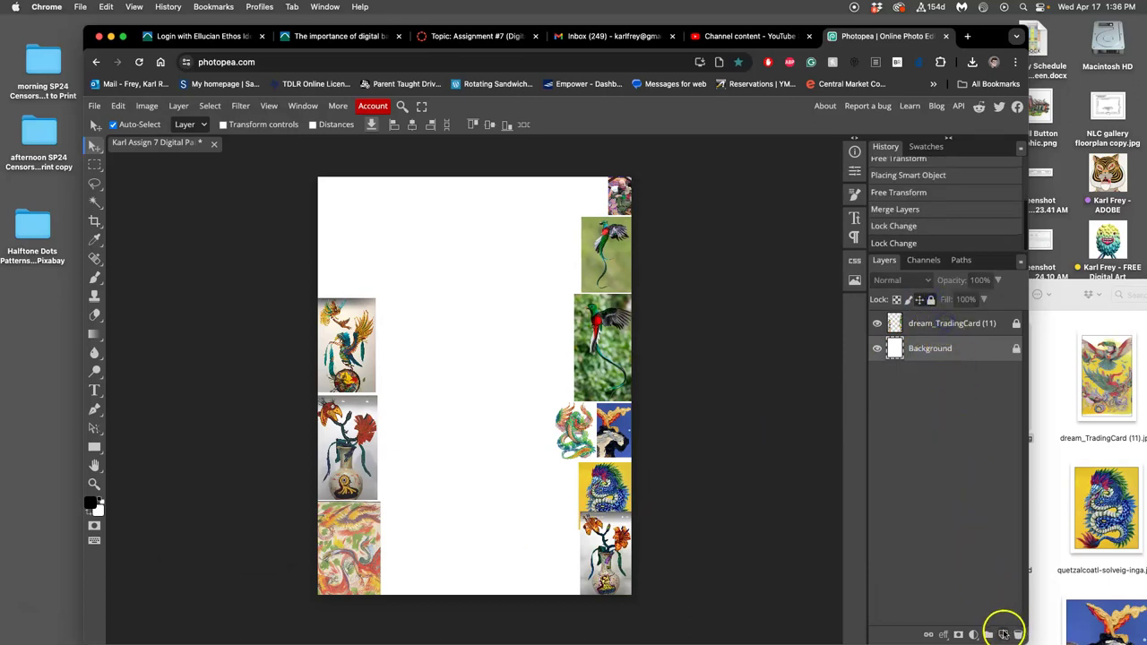
Add a new empty layer at the top of the stack and begin renaming it.
{"action": "left_click", "coordinate": [1003, 633]}
{"action": "left_click_drag", "start_coordinate": [937, 357], "coordinate": [936, 327]}
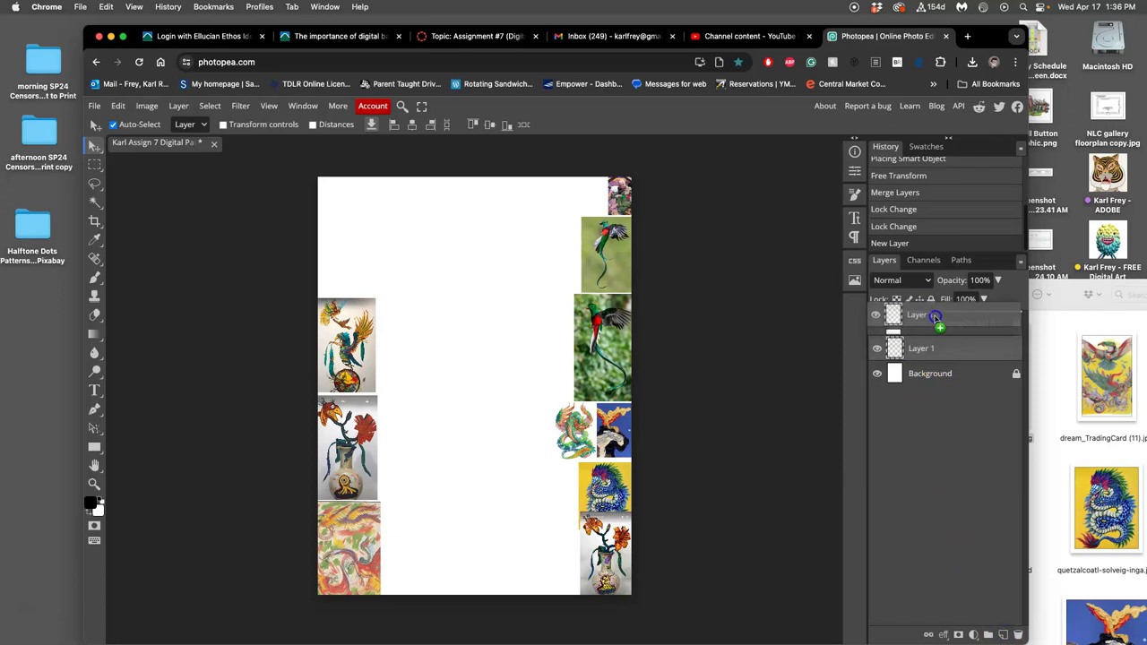
{"action": "left_click_drag", "start_coordinate": [934, 316], "coordinate": [933, 338]}
{"action": "double_click", "coordinate": [919, 324]}
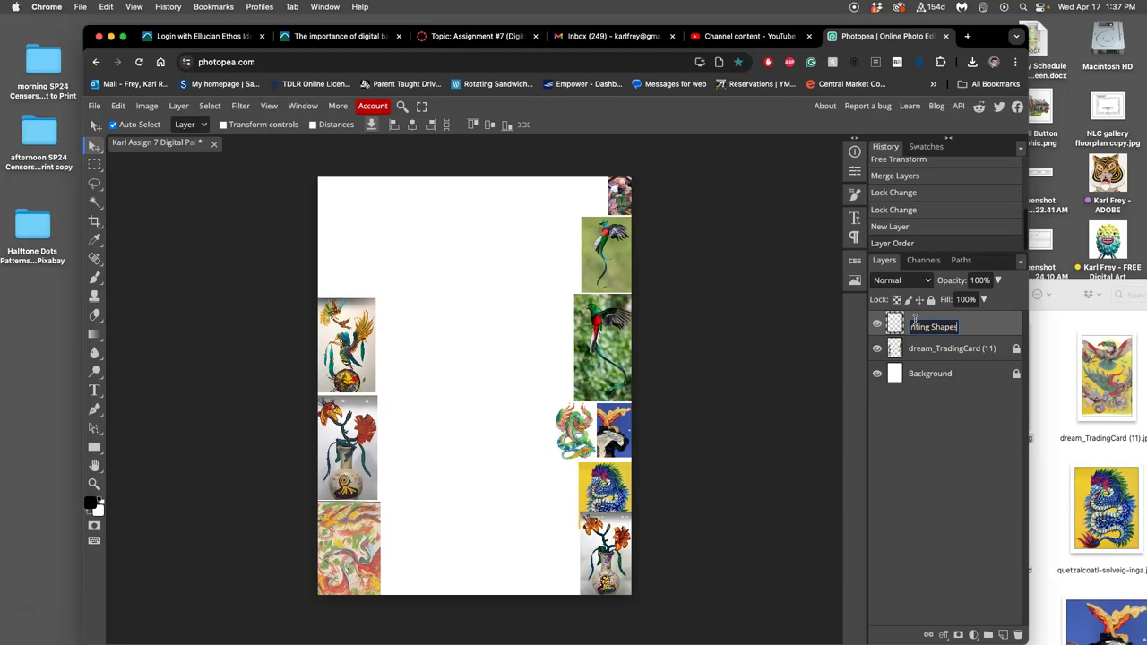
Confirm the Base Painting Shapes layer name and set the Brush to 23 px at 73% opacity.
{"action": "left_click", "coordinate": [923, 430]}
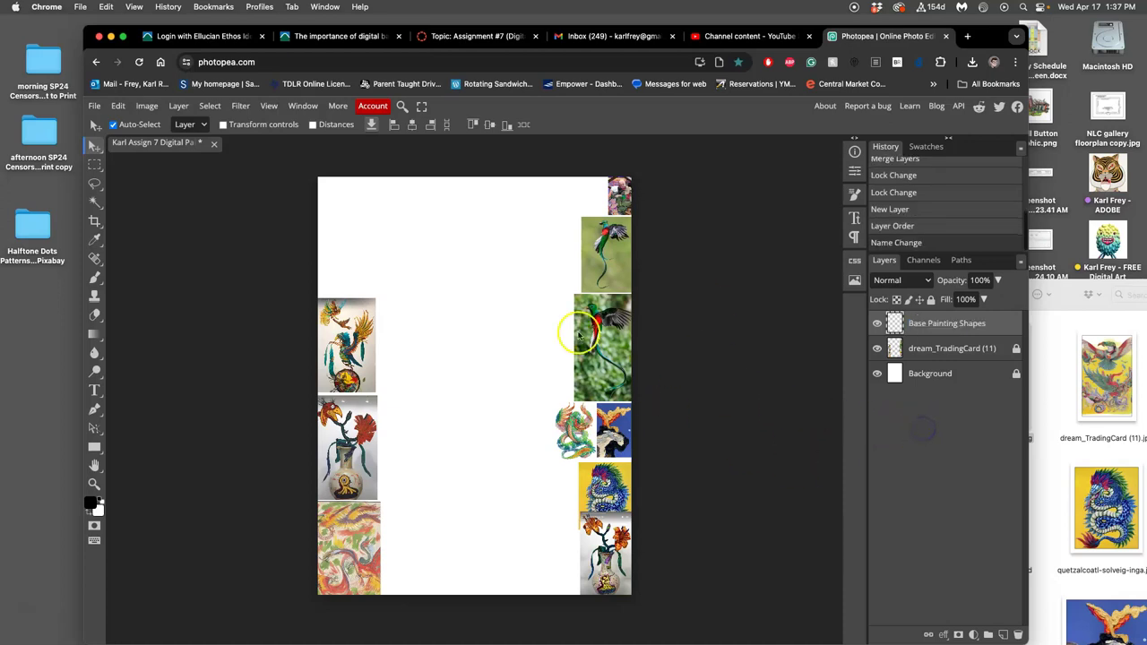
{"action": "left_click", "coordinate": [97, 284]}
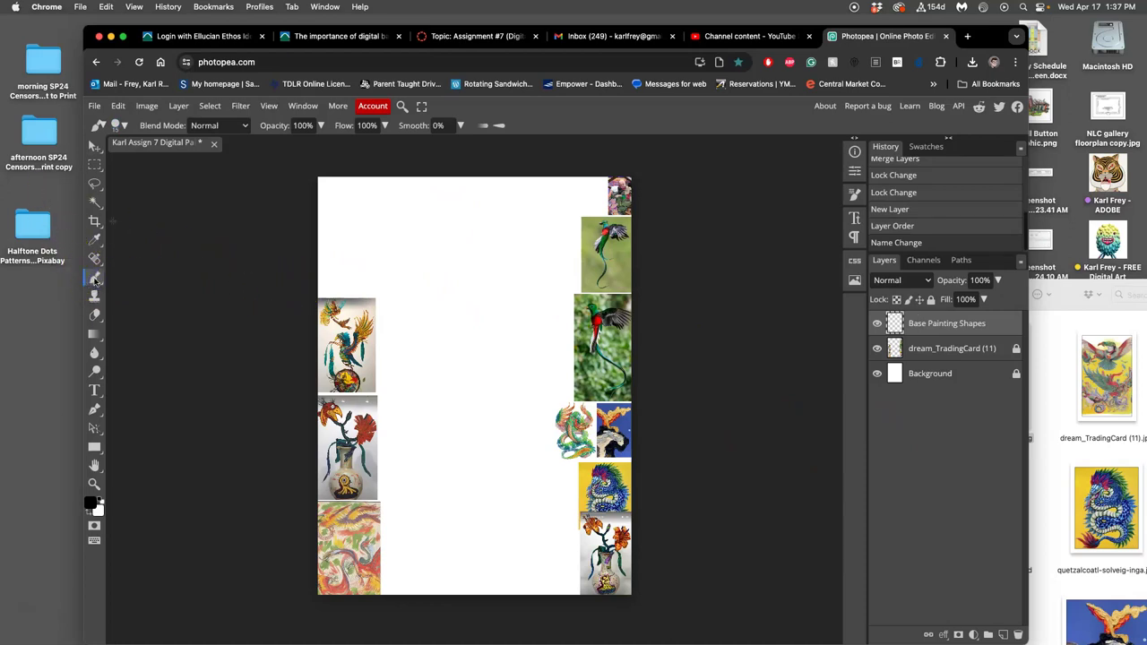
{"action": "left_click", "coordinate": [500, 126]}
{"action": "left_click", "coordinate": [119, 125]}
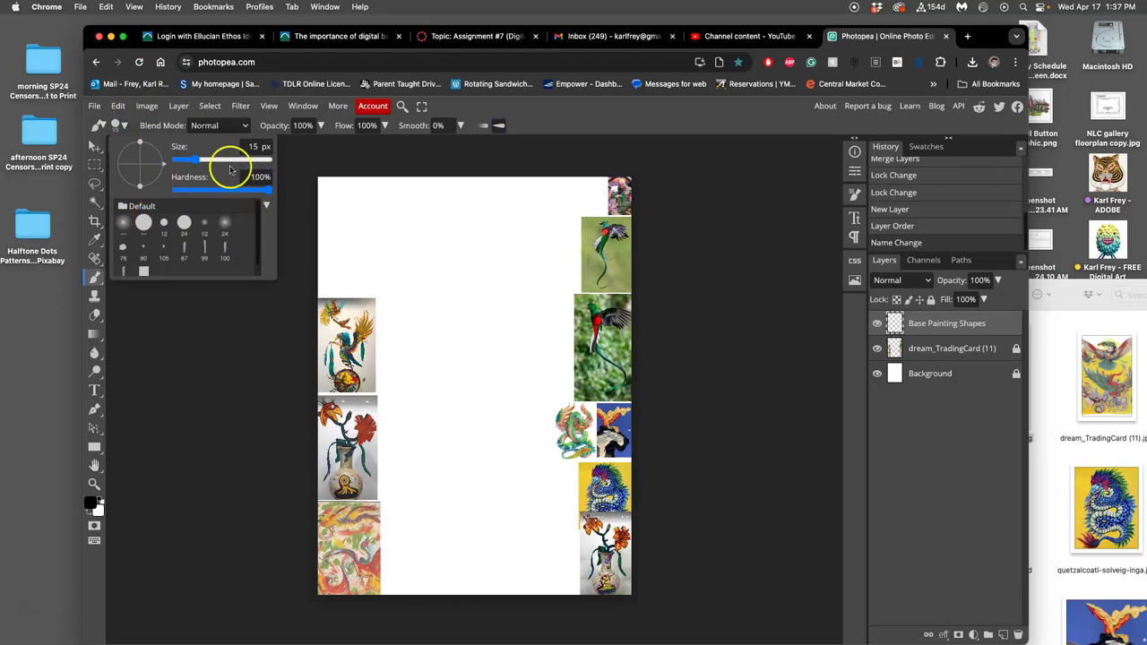
{"action": "mouse_move", "coordinate": [214, 156]}
{"action": "left_mouse_down"}
{"action": "mouse_move", "coordinate": [199, 161]}
{"action": "mouse_move", "coordinate": [234, 161]}
{"action": "left_mouse_up"}
{"action": "left_click", "coordinate": [320, 126]}
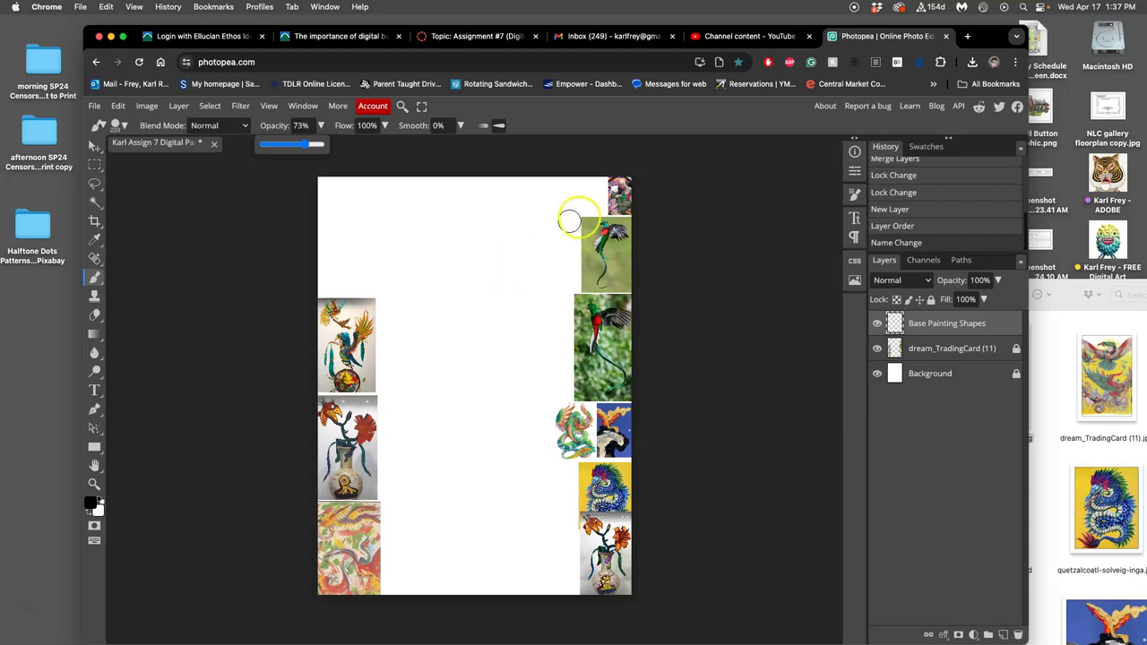
Sample teal from the quetzal photo and paint the serpentine body with a curling tail.
{"action": "left_click", "coordinate": [603, 224], "text": "alt"}
{"action": "mouse_move", "coordinate": [603, 224]}
{"action": "left_mouse_down"}
{"action": "mouse_move", "coordinate": [512, 280]}
{"action": "mouse_move", "coordinate": [461, 253]}
{"action": "mouse_move", "coordinate": [458, 274]}
{"action": "mouse_move", "coordinate": [476, 284]}
{"action": "mouse_move", "coordinate": [453, 251]}
{"action": "mouse_move", "coordinate": [477, 282]}
{"action": "mouse_move", "coordinate": [466, 409]}
{"action": "mouse_move", "coordinate": [458, 391]}
{"action": "mouse_move", "coordinate": [494, 430]}
{"action": "mouse_move", "coordinate": [463, 417]}
{"action": "left_mouse_up"}
{"action": "left_click", "coordinate": [463, 304]}
{"action": "left_click", "coordinate": [342, 350], "text": "alt"}
{"action": "left_click", "coordinate": [463, 288]}
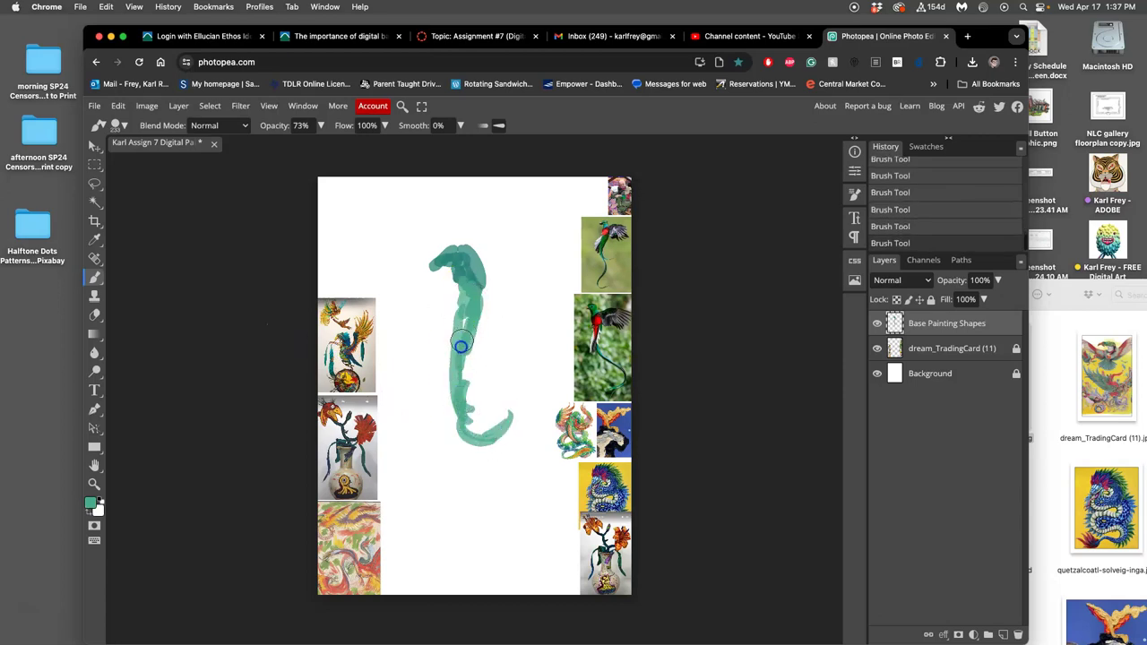
Paint a dark wing out to the right, overlaid with pale tan feathers sampled from the dragon image.
{"action": "left_click", "coordinate": [604, 314], "text": "alt"}
{"action": "left_click", "coordinate": [484, 290]}
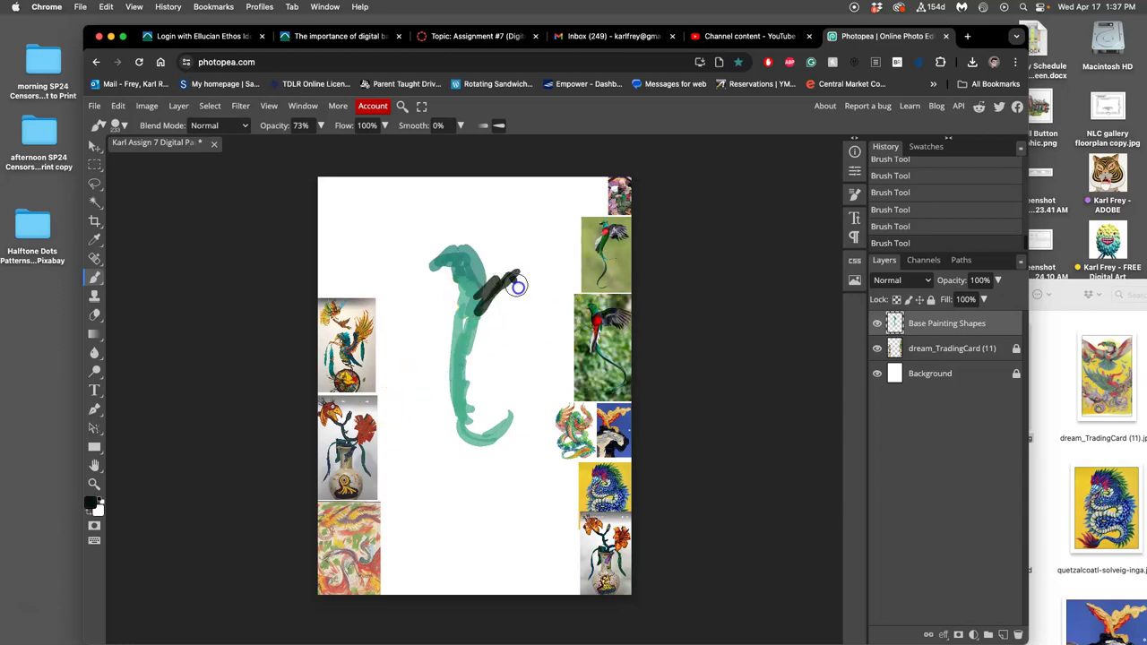
{"action": "mouse_move", "coordinate": [509, 278]}
{"action": "left_mouse_down"}
{"action": "mouse_move", "coordinate": [562, 287]}
{"action": "mouse_move", "coordinate": [511, 285]}
{"action": "mouse_move", "coordinate": [566, 308]}
{"action": "mouse_move", "coordinate": [556, 312]}
{"action": "mouse_move", "coordinate": [570, 329]}
{"action": "mouse_move", "coordinate": [501, 295]}
{"action": "mouse_move", "coordinate": [555, 342]}
{"action": "mouse_move", "coordinate": [519, 330]}
{"action": "left_mouse_up"}
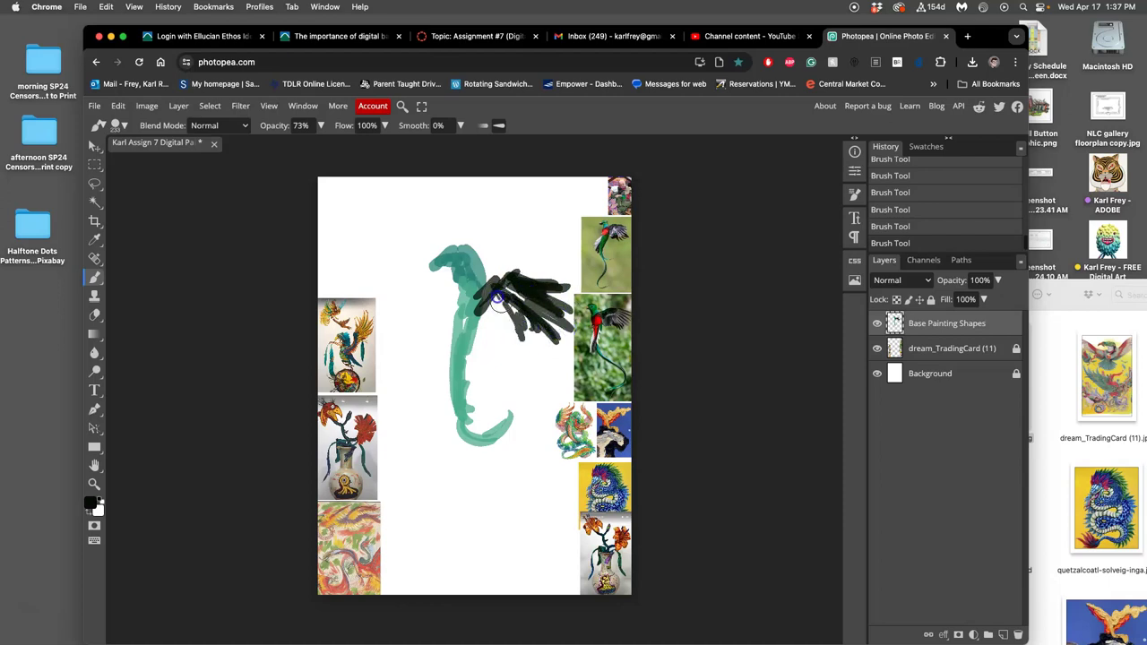
{"action": "left_click", "coordinate": [608, 440], "text": "alt"}
{"action": "left_click_drag", "start_coordinate": [520, 298], "coordinate": [506, 297]}
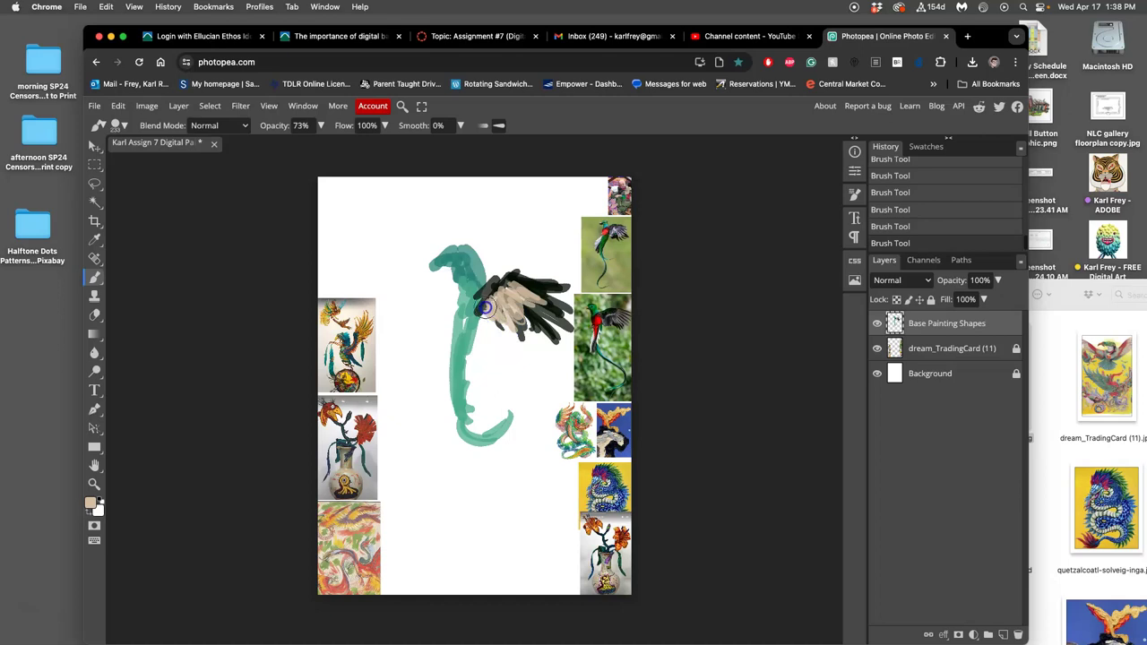
{"action": "mouse_move", "coordinate": [464, 340]}
{"action": "left_mouse_down"}
{"action": "mouse_move", "coordinate": [451, 386]}
{"action": "mouse_move", "coordinate": [442, 320]}
{"action": "mouse_move", "coordinate": [454, 330]}
{"action": "left_mouse_up"}
Touch up the head, paint a red chest, and add teal strokes on the lower body.
{"action": "left_click", "coordinate": [598, 240], "text": "alt"}
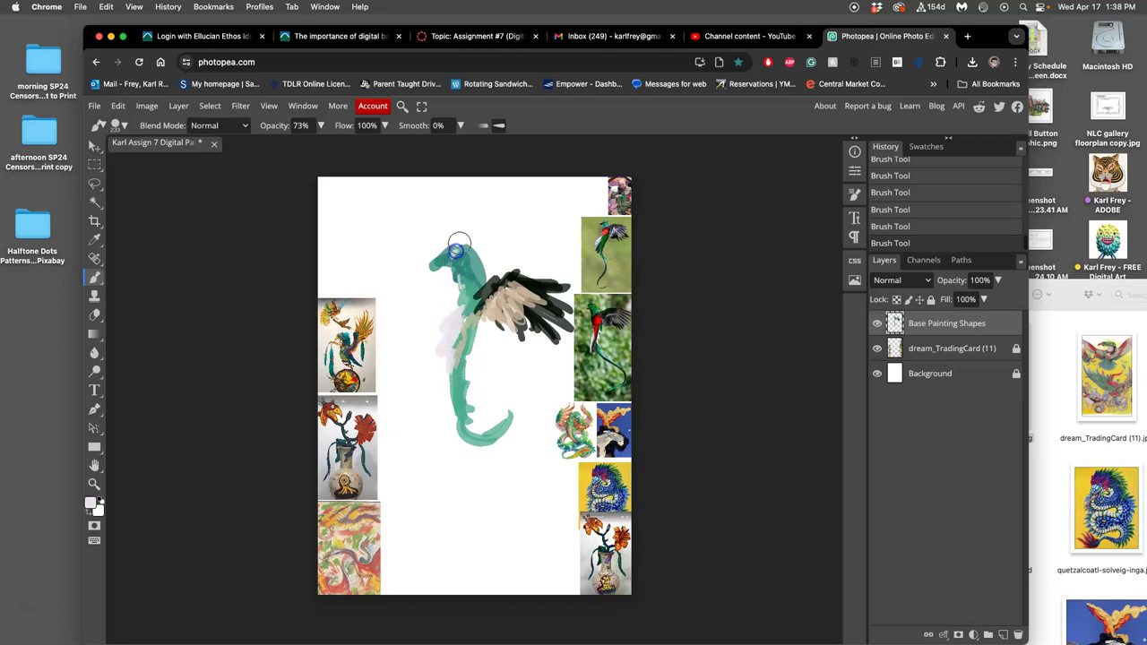
{"action": "left_click_drag", "start_coordinate": [460, 243], "coordinate": [454, 243]}
{"action": "left_click", "coordinate": [458, 244], "text": "alt"}
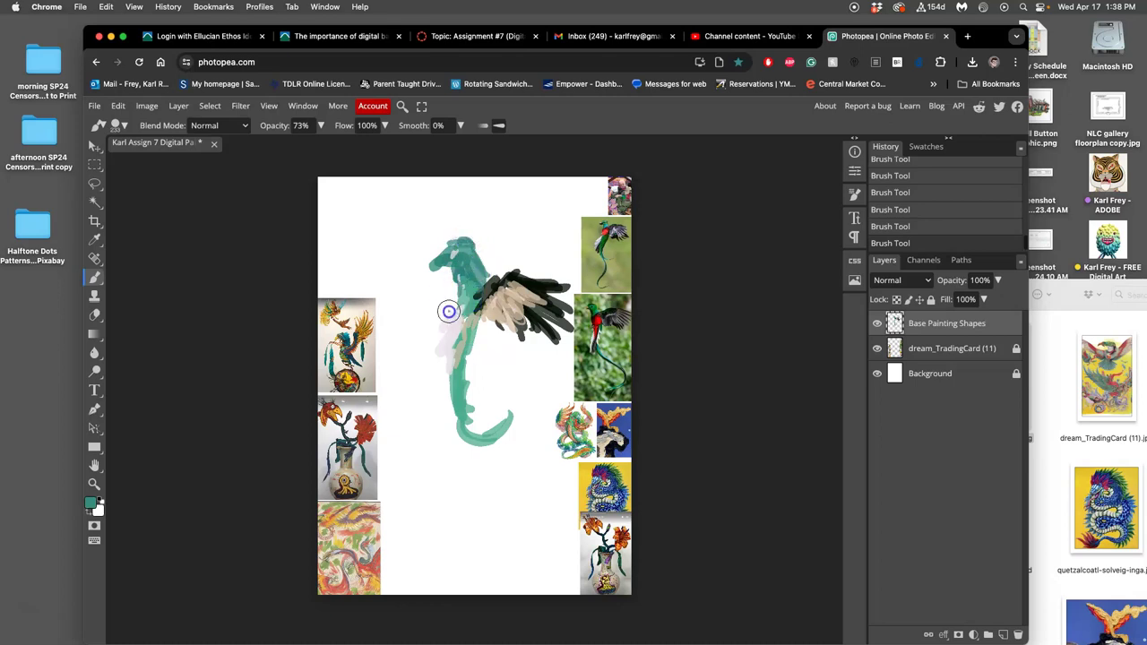
{"action": "left_click", "coordinate": [592, 319], "text": "alt"}
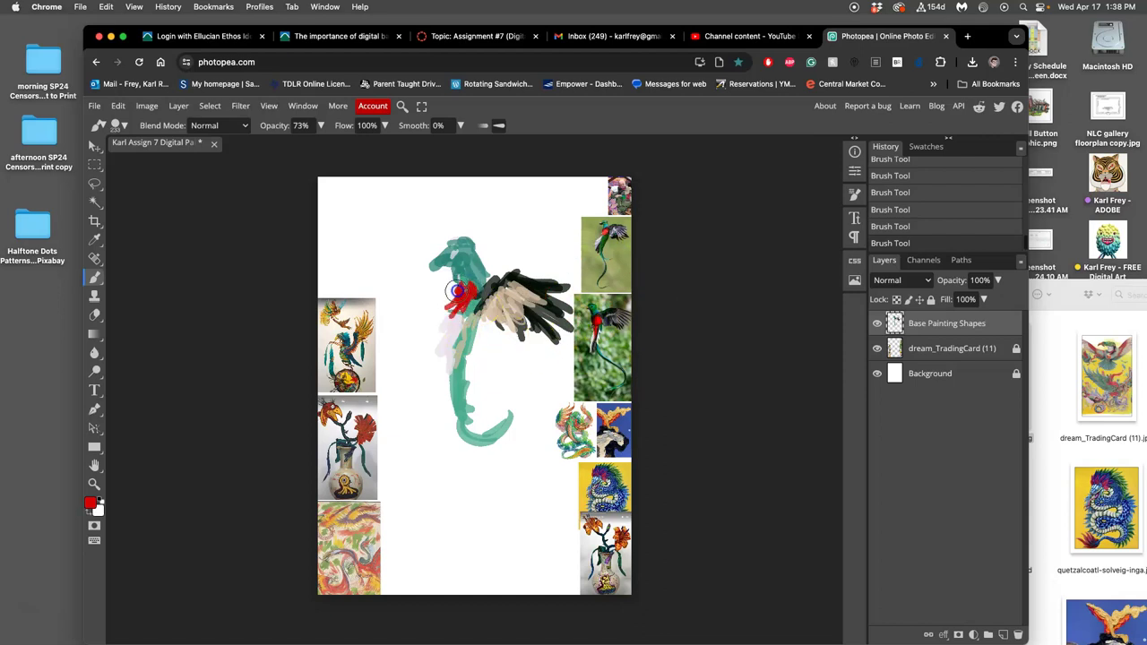
{"action": "mouse_move", "coordinate": [448, 399]}
{"action": "left_mouse_down"}
{"action": "mouse_move", "coordinate": [474, 376]}
{"action": "mouse_move", "coordinate": [477, 392]}
{"action": "mouse_move", "coordinate": [465, 368]}
{"action": "mouse_move", "coordinate": [519, 330]}
{"action": "left_mouse_up"}
{"action": "left_click", "coordinate": [568, 441], "text": "alt"}
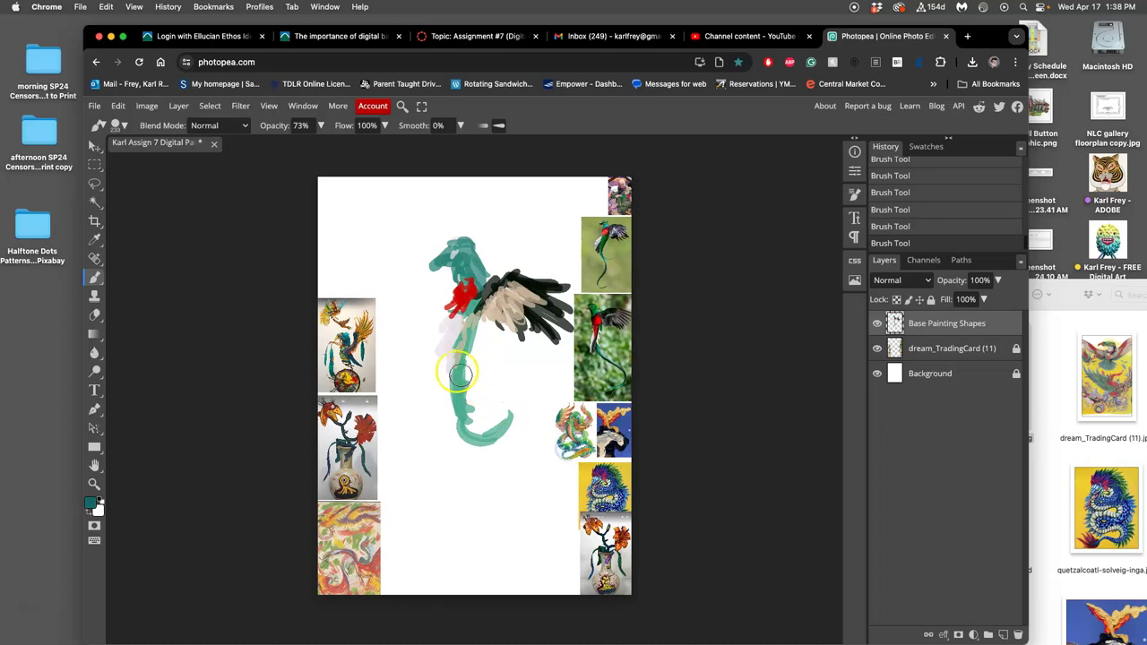
{"action": "mouse_move", "coordinate": [448, 367]}
{"action": "left_mouse_down"}
{"action": "mouse_move", "coordinate": [437, 386]}
{"action": "mouse_move", "coordinate": [461, 346]}
{"action": "mouse_move", "coordinate": [486, 436]}
{"action": "mouse_move", "coordinate": [475, 441]}
{"action": "mouse_move", "coordinate": [511, 417]}
{"action": "left_mouse_up"}
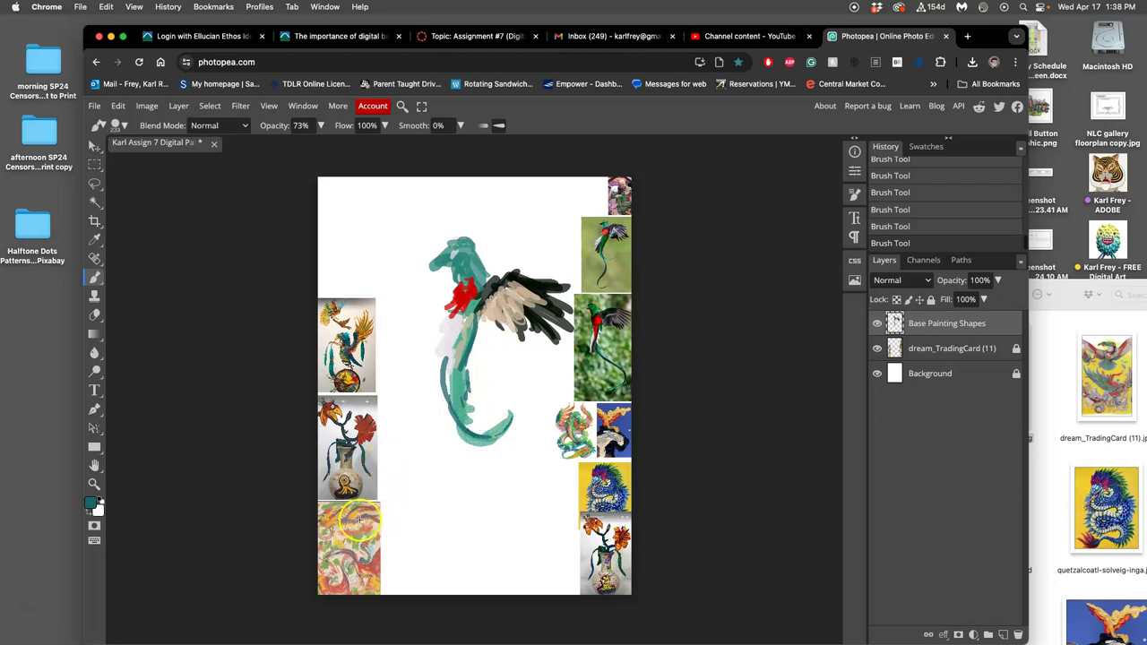
Paint pale pink and lavender strokes along the body, sampled from the lower-left image.
{"action": "left_click_drag", "start_coordinate": [358, 518], "coordinate": [459, 348]}
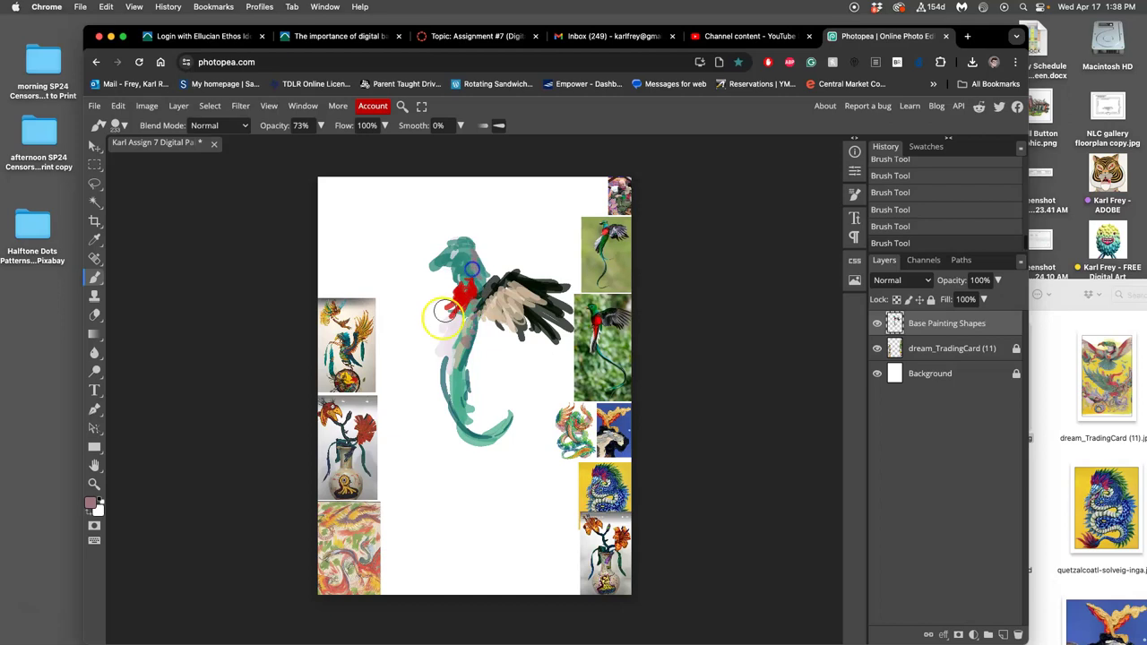
{"action": "left_click_drag", "start_coordinate": [345, 522], "coordinate": [458, 291]}
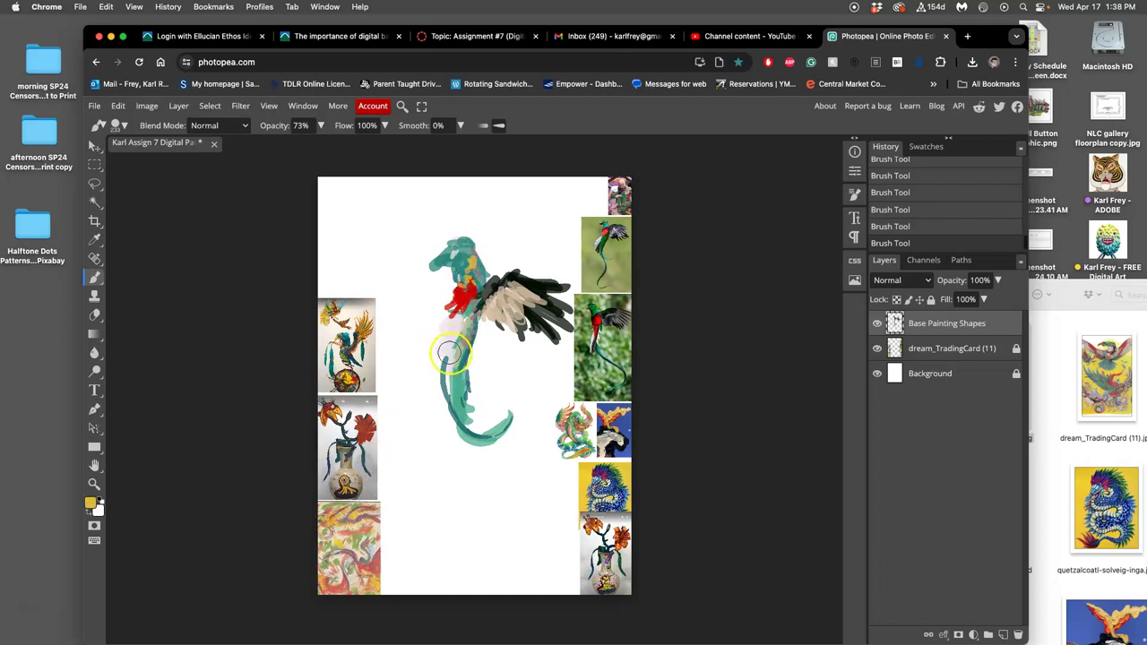
{"action": "mouse_move", "coordinate": [455, 348]}
{"action": "left_mouse_down"}
{"action": "mouse_move", "coordinate": [461, 323]}
{"action": "mouse_move", "coordinate": [448, 363]}
{"action": "left_mouse_up"}
{"action": "mouse_move", "coordinate": [402, 550]}
{"action": "left_mouse_down"}
{"action": "mouse_move", "coordinate": [346, 518]}
{"action": "mouse_move", "coordinate": [332, 552]}
{"action": "left_mouse_up"}
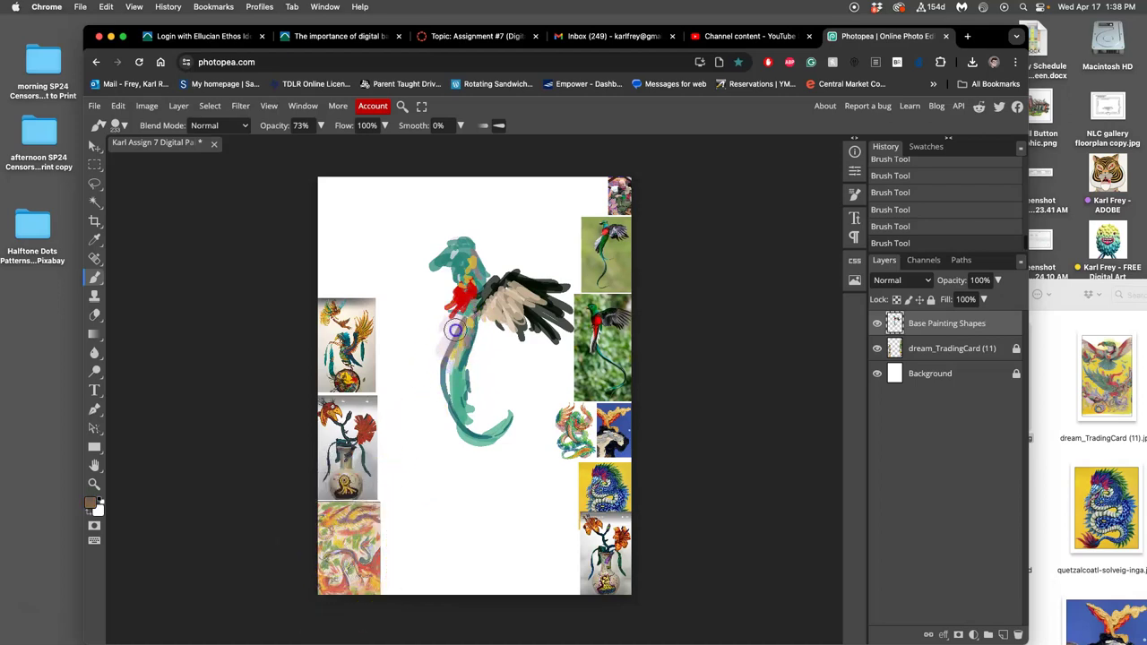
{"action": "mouse_move", "coordinate": [437, 352]}
{"action": "left_mouse_down"}
{"action": "mouse_move", "coordinate": [454, 313]}
{"action": "mouse_move", "coordinate": [446, 357]}
{"action": "mouse_move", "coordinate": [457, 321]}
{"action": "mouse_move", "coordinate": [435, 353]}
{"action": "left_mouse_up"}
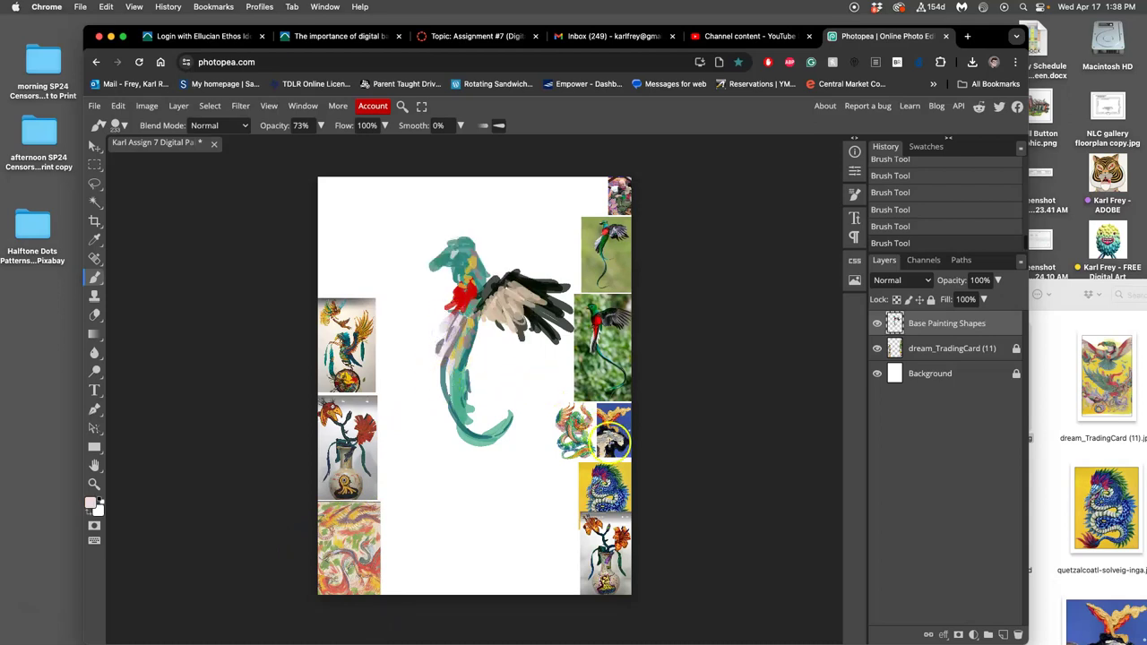
{"action": "left_click_drag", "start_coordinate": [604, 438], "coordinate": [570, 437]}
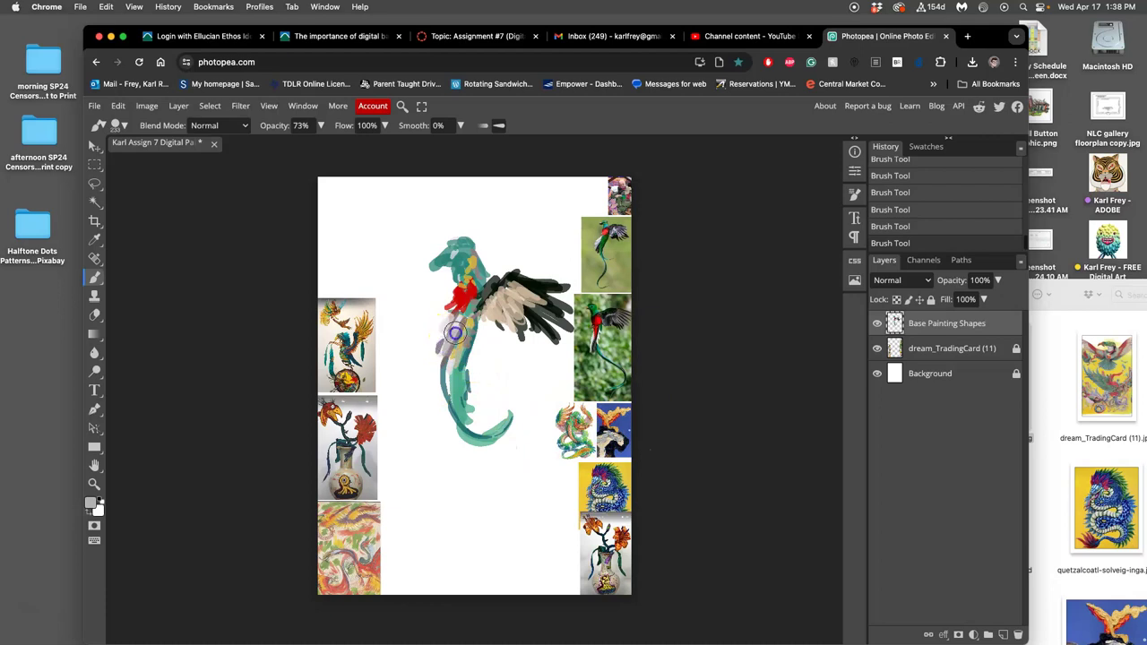
Add yellow-green strokes on the body and pinkish-grey strokes on the wing.
{"action": "left_click", "coordinate": [328, 315], "text": "alt"}
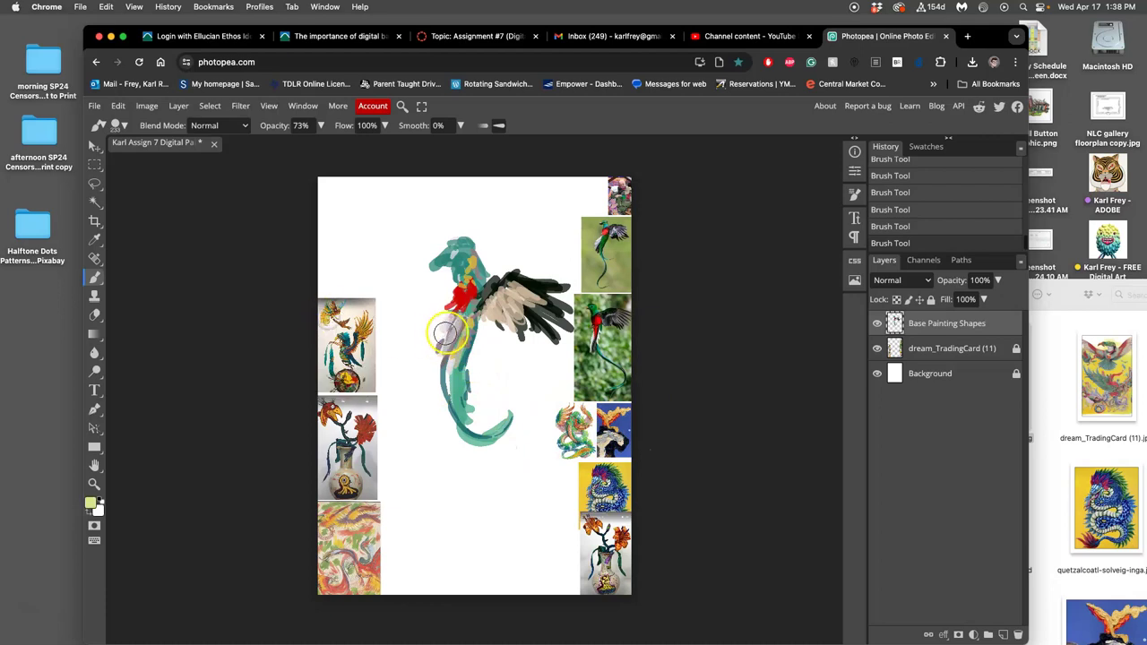
{"action": "left_click_drag", "start_coordinate": [450, 330], "coordinate": [446, 343]}
{"action": "left_click", "coordinate": [358, 520], "text": "alt"}
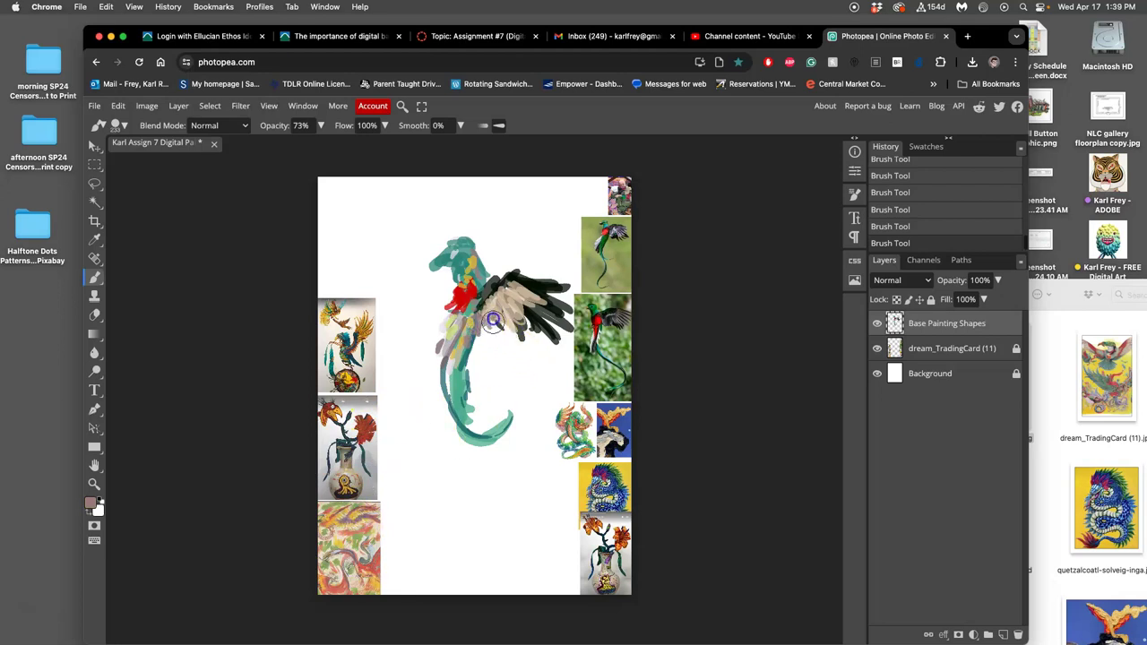
{"action": "left_click_drag", "start_coordinate": [503, 320], "coordinate": [524, 303]}
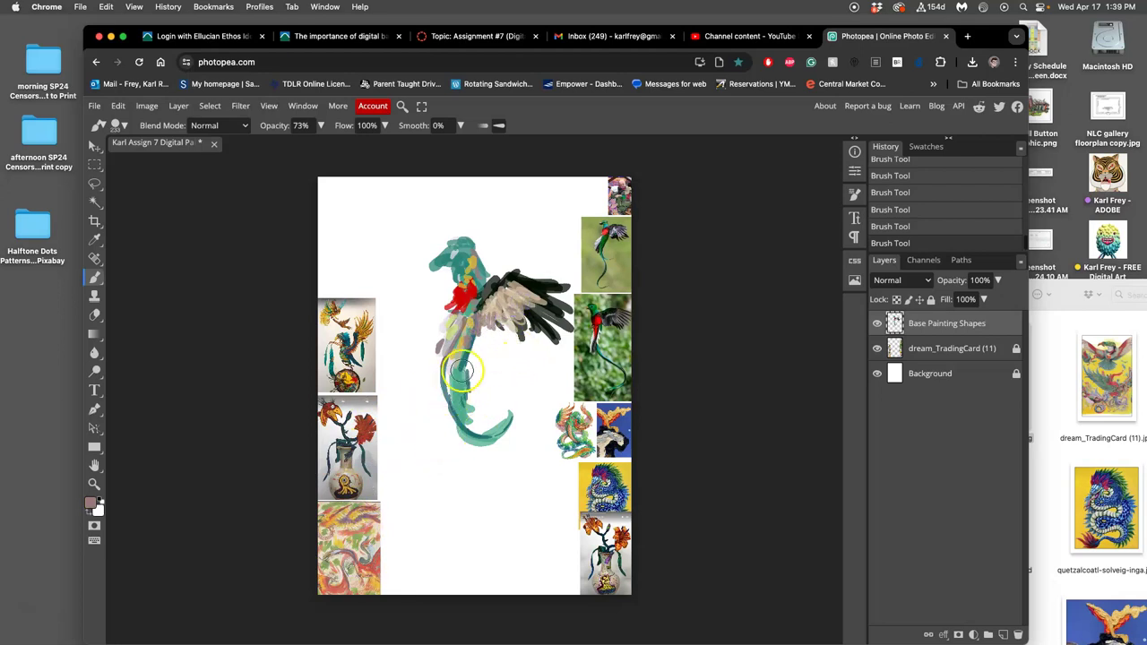
Extend the teal tail to the canvas bottom with a curl, fill out the head and beak, and darken the wing tip.
{"action": "left_click", "coordinate": [347, 367], "text": "alt"}
{"action": "left_click", "coordinate": [347, 368], "text": "alt"}
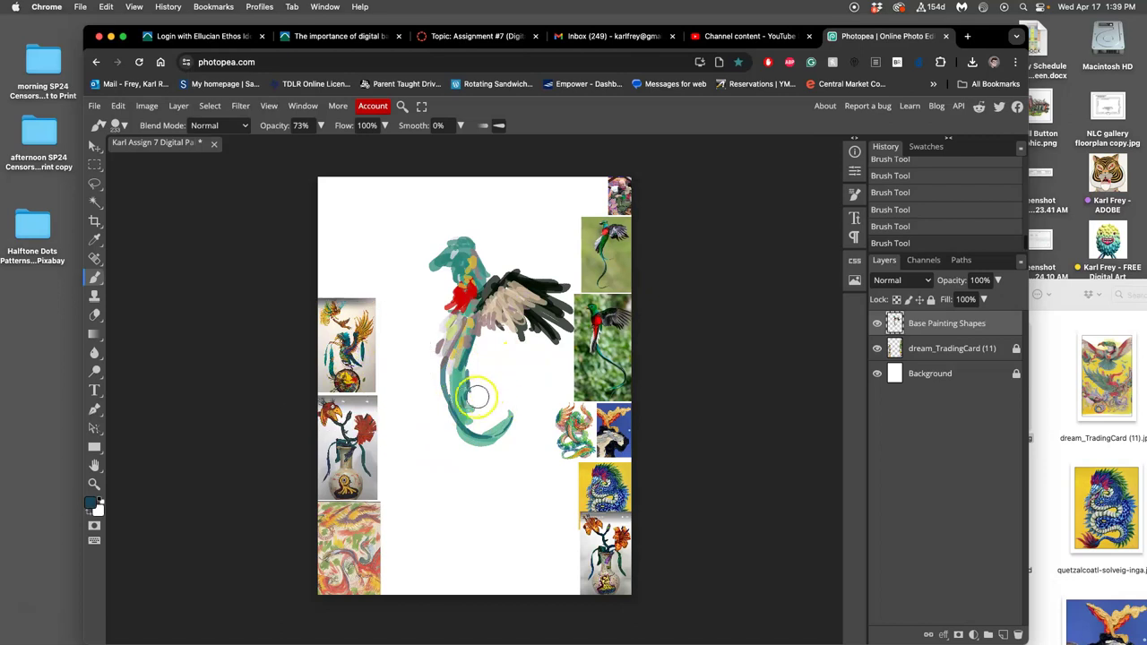
{"action": "mouse_move", "coordinate": [455, 394]}
{"action": "left_mouse_down"}
{"action": "mouse_move", "coordinate": [481, 505]}
{"action": "mouse_move", "coordinate": [467, 459]}
{"action": "mouse_move", "coordinate": [470, 502]}
{"action": "mouse_move", "coordinate": [450, 587]}
{"action": "left_mouse_up"}
{"action": "mouse_move", "coordinate": [467, 533]}
{"action": "left_mouse_down"}
{"action": "mouse_move", "coordinate": [479, 583]}
{"action": "mouse_move", "coordinate": [502, 546]}
{"action": "left_mouse_up"}
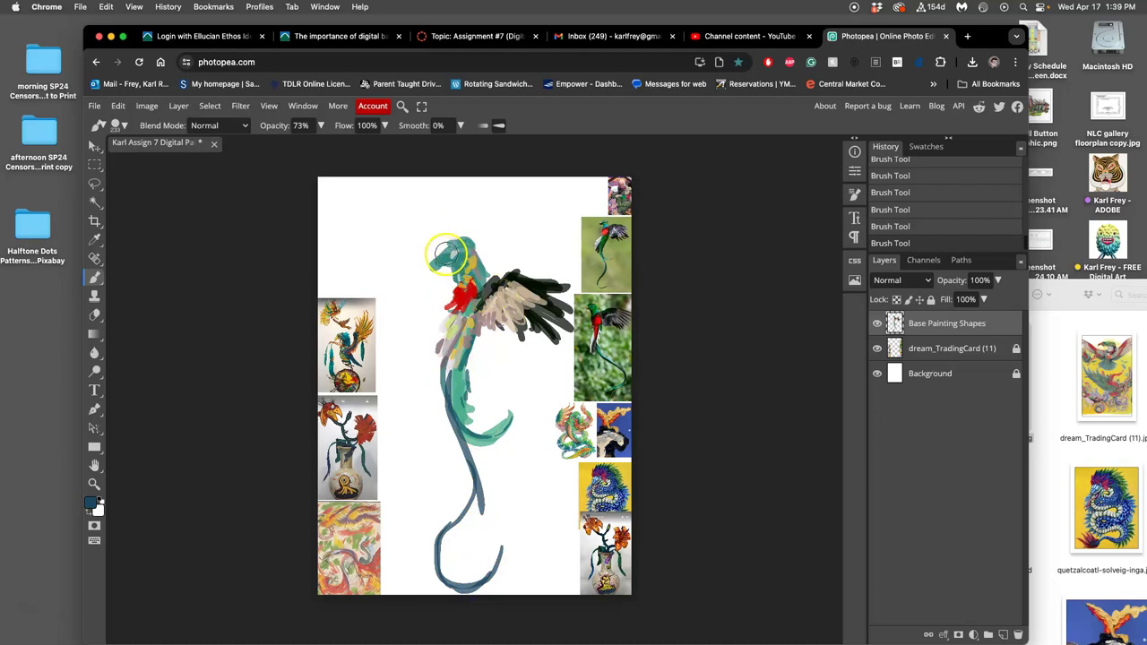
{"action": "left_click_drag", "start_coordinate": [447, 251], "coordinate": [453, 239]}
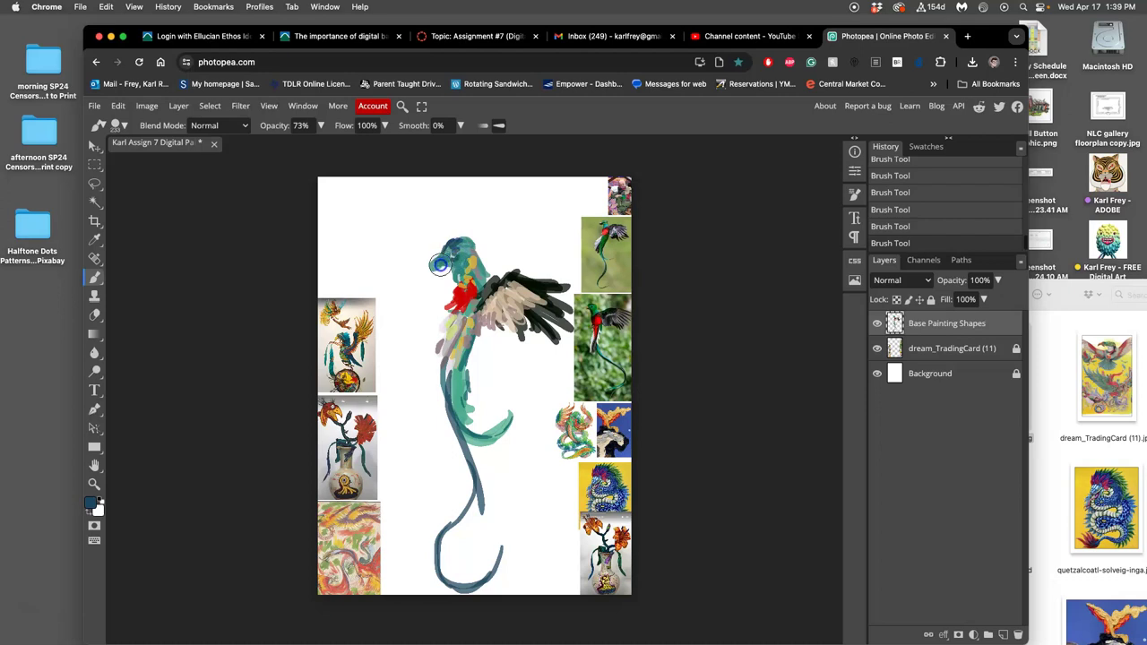
{"action": "mouse_move", "coordinate": [439, 264]}
{"action": "left_mouse_down"}
{"action": "mouse_move", "coordinate": [436, 281]}
{"action": "mouse_move", "coordinate": [439, 259]}
{"action": "left_mouse_up"}
{"action": "left_click_drag", "start_coordinate": [561, 278], "coordinate": [574, 285]}
Streak cream and vase-flower orange down the neck and body and over the blue tail curl.
{"action": "left_click", "coordinate": [610, 412], "text": "alt"}
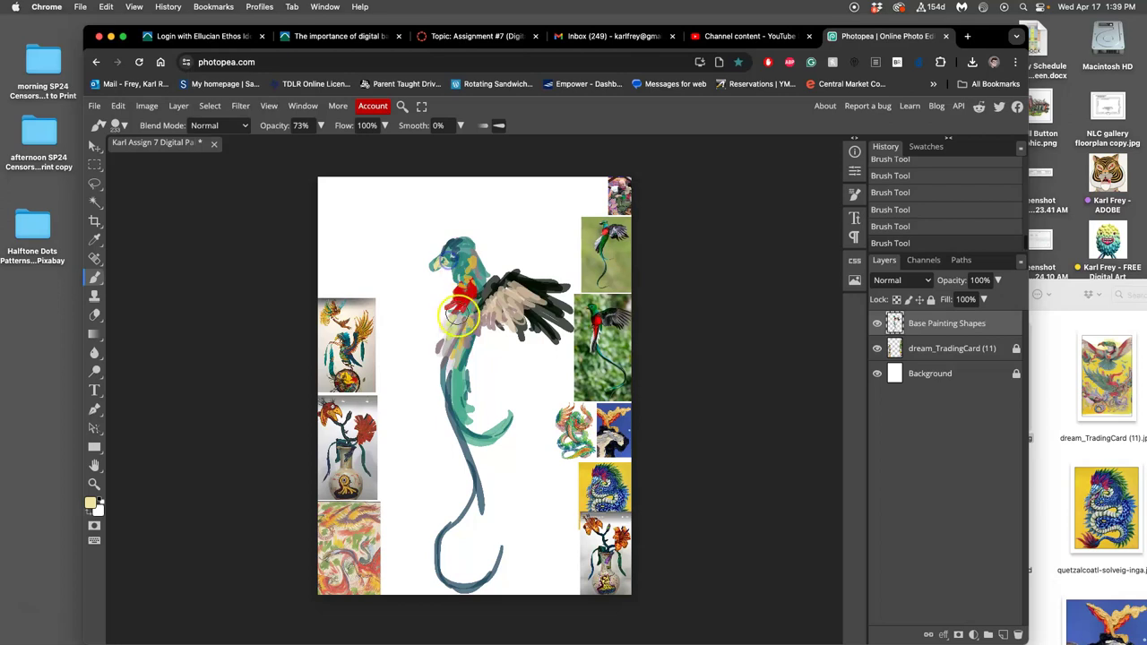
{"action": "mouse_move", "coordinate": [480, 390]}
{"action": "left_mouse_down"}
{"action": "mouse_move", "coordinate": [533, 451]}
{"action": "mouse_move", "coordinate": [648, 472]}
{"action": "mouse_move", "coordinate": [546, 504]}
{"action": "mouse_move", "coordinate": [510, 543]}
{"action": "mouse_move", "coordinate": [546, 525]}
{"action": "mouse_move", "coordinate": [630, 543]}
{"action": "mouse_move", "coordinate": [618, 543]}
{"action": "left_mouse_up"}
{"action": "left_click", "coordinate": [618, 543], "text": "alt"}
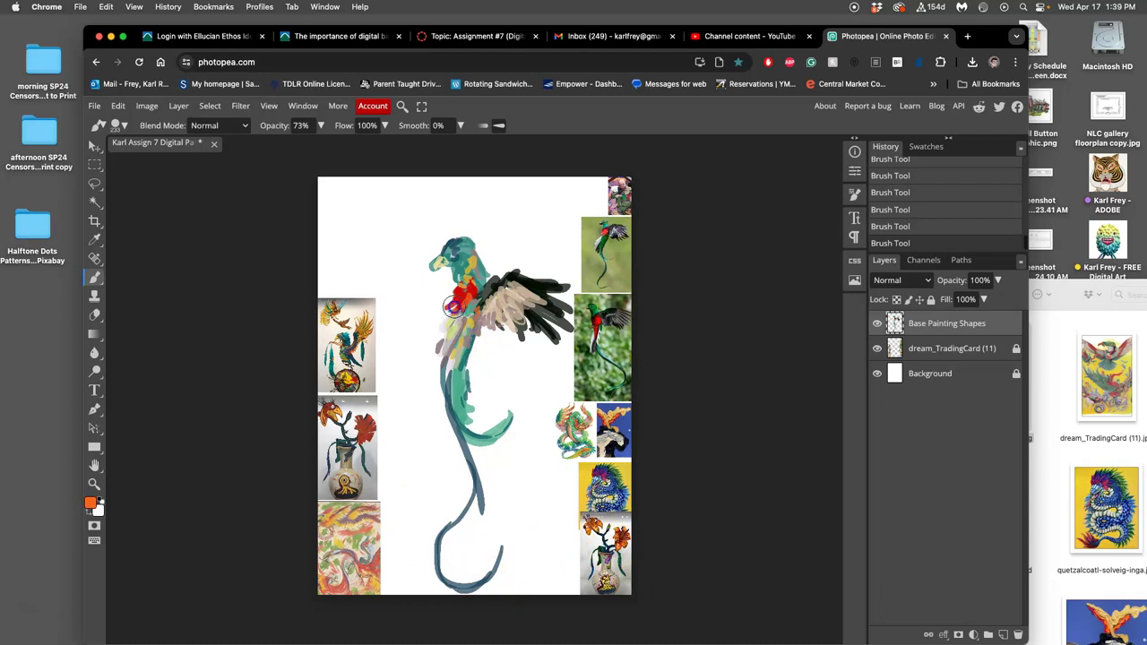
{"action": "mouse_move", "coordinate": [457, 321]}
{"action": "left_mouse_down"}
{"action": "mouse_move", "coordinate": [476, 362]}
{"action": "mouse_move", "coordinate": [461, 435]}
{"action": "mouse_move", "coordinate": [474, 453]}
{"action": "mouse_move", "coordinate": [448, 428]}
{"action": "mouse_move", "coordinate": [475, 501]}
{"action": "mouse_move", "coordinate": [469, 433]}
{"action": "mouse_move", "coordinate": [485, 471]}
{"action": "mouse_move", "coordinate": [444, 555]}
{"action": "mouse_move", "coordinate": [458, 560]}
{"action": "mouse_move", "coordinate": [456, 543]}
{"action": "mouse_move", "coordinate": [449, 554]}
{"action": "mouse_move", "coordinate": [494, 559]}
{"action": "mouse_move", "coordinate": [490, 551]}
{"action": "mouse_move", "coordinate": [437, 561]}
{"action": "left_mouse_up"}
{"action": "left_click", "coordinate": [446, 280]}
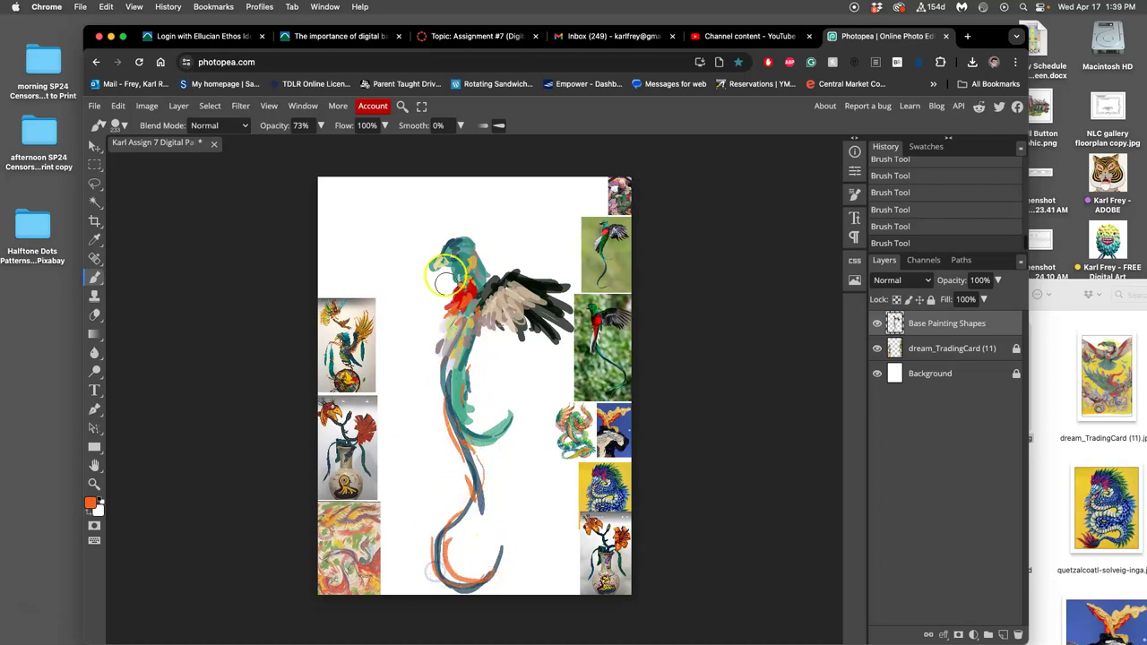
{"action": "left_click", "coordinate": [508, 289], "text": "alt"}
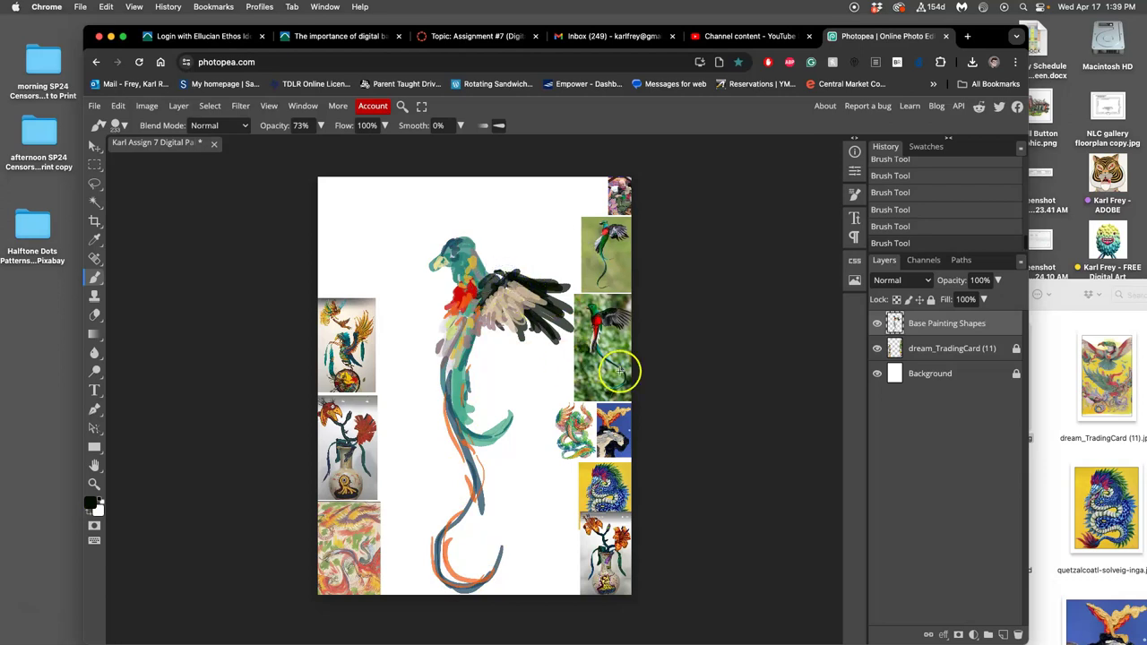
{"action": "left_click", "coordinate": [609, 319], "text": "alt"}
{"action": "left_click_drag", "start_coordinate": [609, 320], "coordinate": [622, 188]}
Paint mauve feather strokes beside the head and red-orange streaks across the dark right wing.
{"action": "mouse_move", "coordinate": [549, 284]}
{"action": "left_mouse_down"}
{"action": "mouse_move", "coordinate": [436, 328]}
{"action": "mouse_move", "coordinate": [445, 301]}
{"action": "left_mouse_up"}
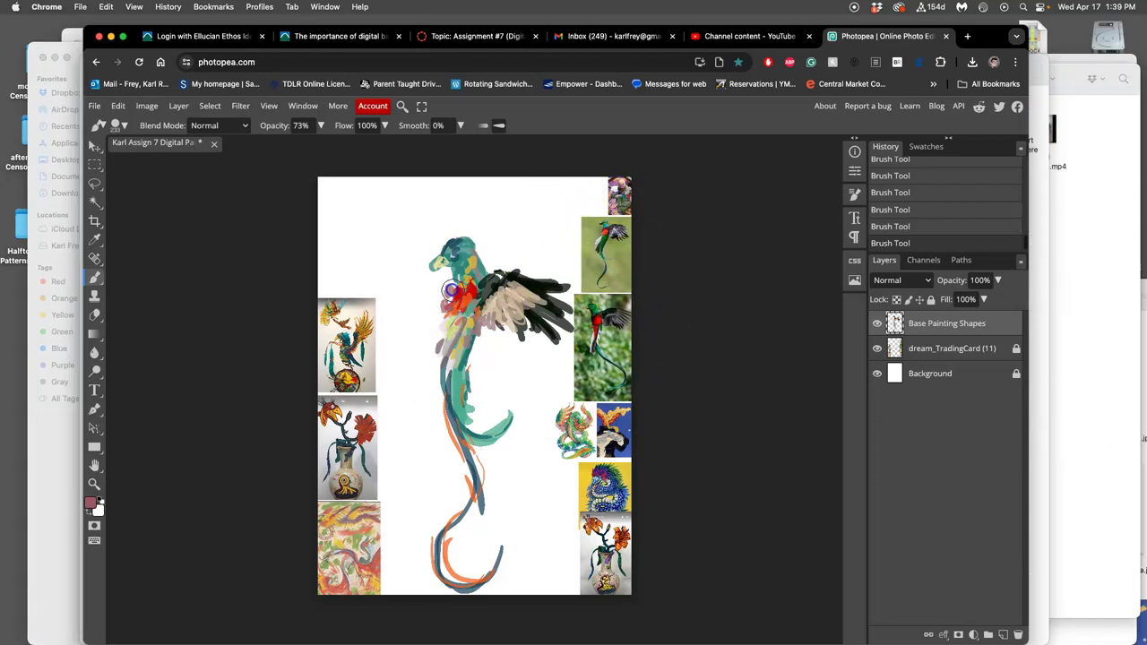
{"action": "left_click_drag", "start_coordinate": [406, 301], "coordinate": [435, 281]}
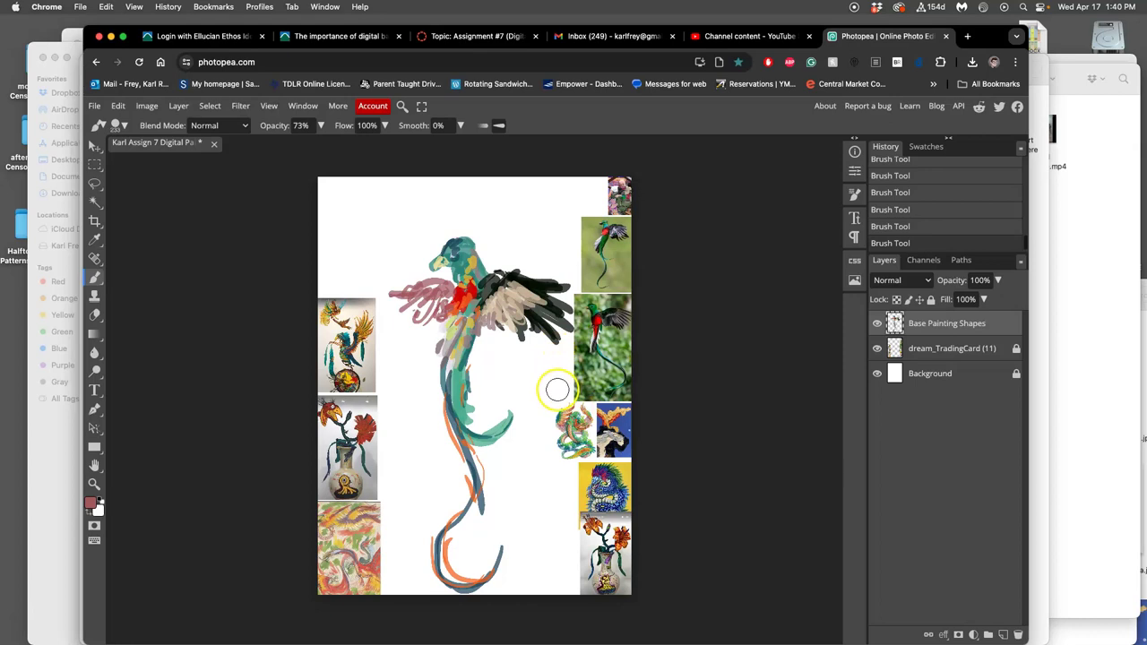
{"action": "left_click", "coordinate": [367, 436], "text": "alt"}
{"action": "mouse_move", "coordinate": [549, 283]}
{"action": "left_mouse_down"}
{"action": "mouse_move", "coordinate": [540, 285]}
{"action": "mouse_move", "coordinate": [550, 279]}
{"action": "mouse_move", "coordinate": [570, 306]}
{"action": "mouse_move", "coordinate": [600, 285]}
{"action": "mouse_move", "coordinate": [580, 282]}
{"action": "left_mouse_up"}
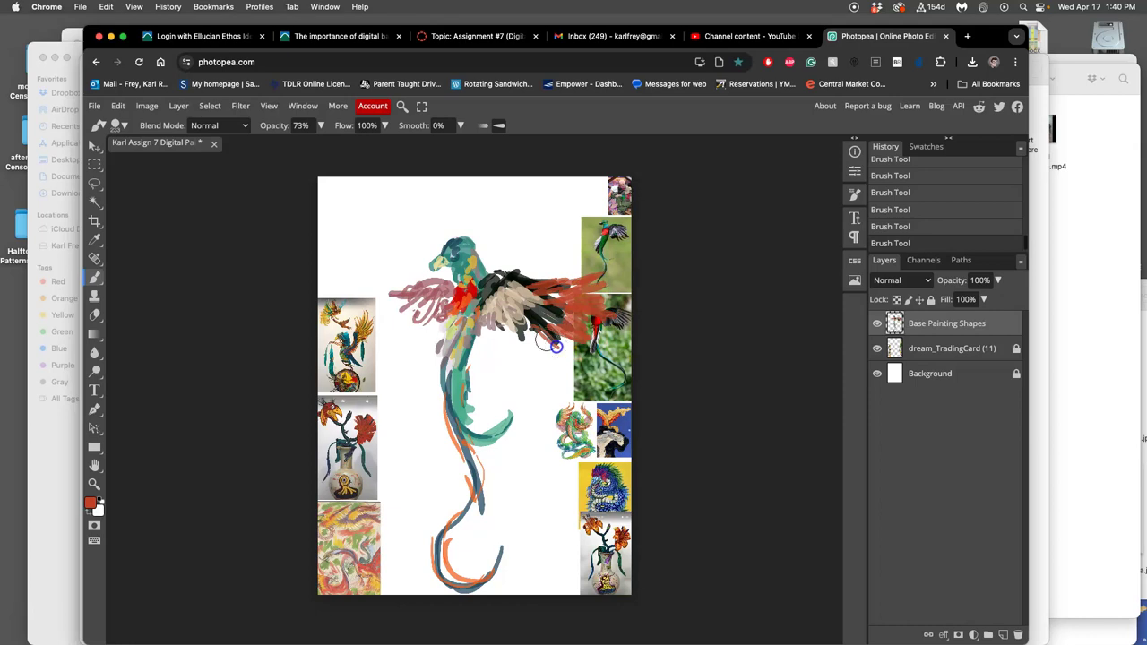
Brush beige over the left wing, then briefly hide and reshow the background to check.
{"action": "left_click", "coordinate": [535, 309], "text": "alt"}
{"action": "left_click", "coordinate": [534, 282], "text": "alt"}
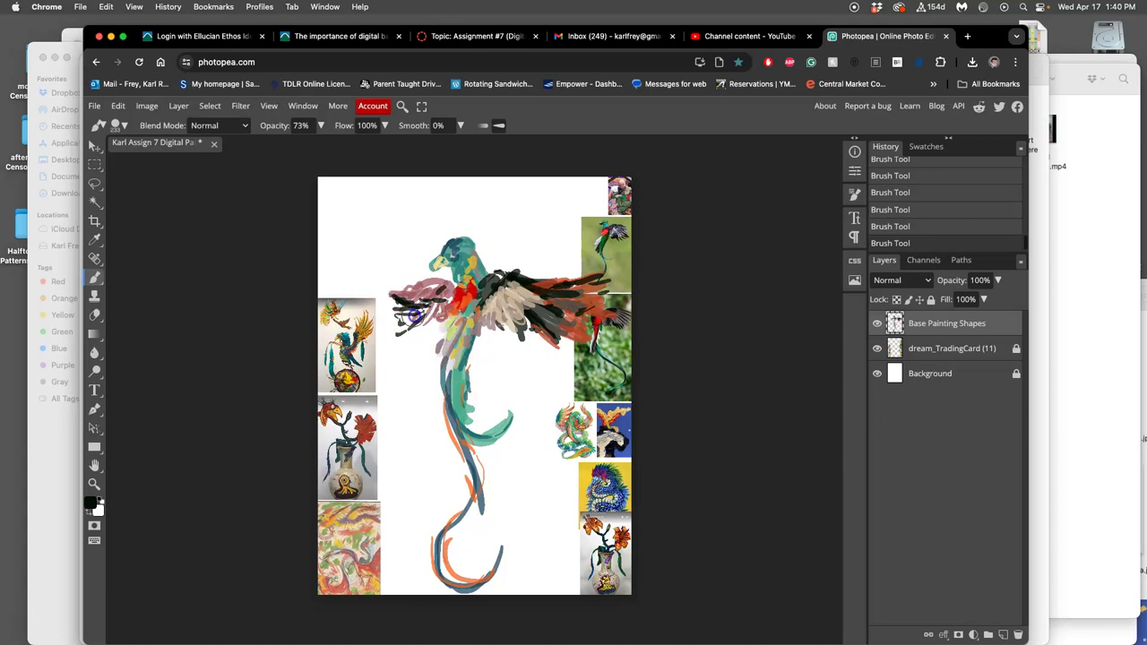
{"action": "left_click", "coordinate": [521, 312], "text": "alt"}
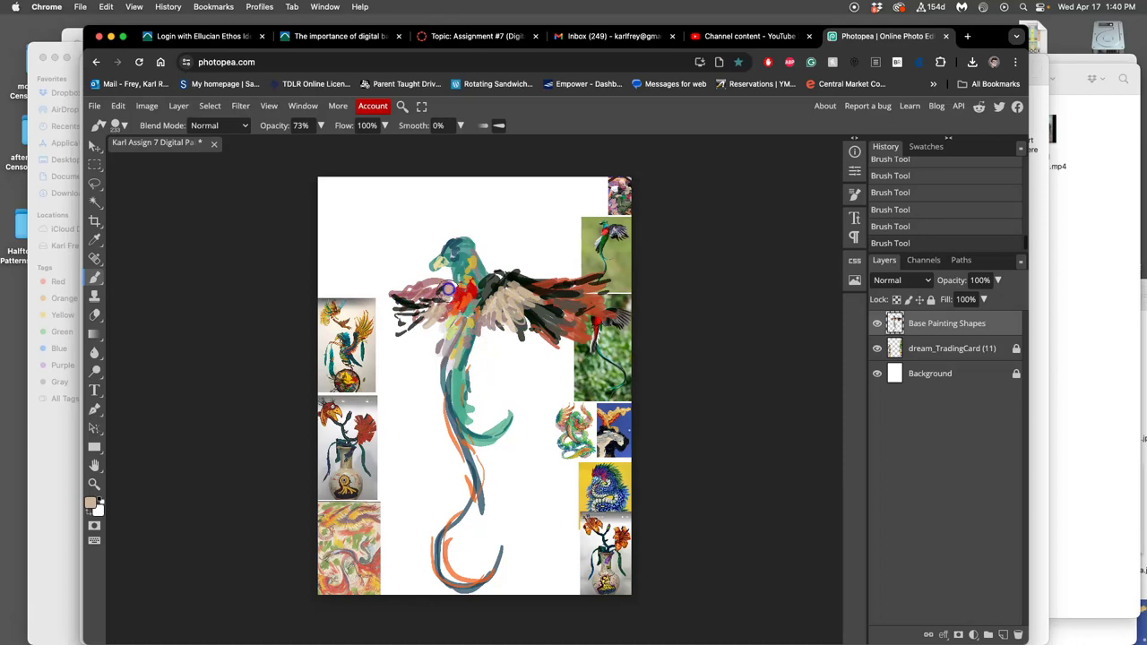
{"action": "mouse_move", "coordinate": [430, 315]}
{"action": "left_mouse_down"}
{"action": "mouse_move", "coordinate": [452, 307]}
{"action": "mouse_move", "coordinate": [466, 323]}
{"action": "left_mouse_up"}
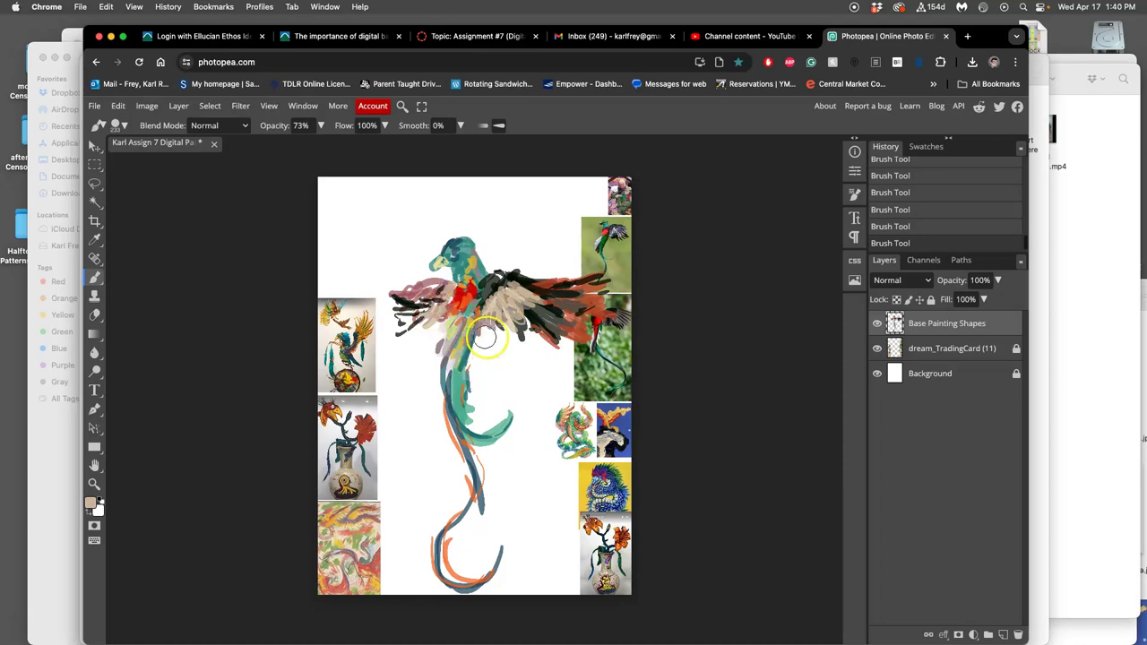
{"action": "left_click", "coordinate": [877, 373]}
{"action": "left_click", "coordinate": [877, 373]}
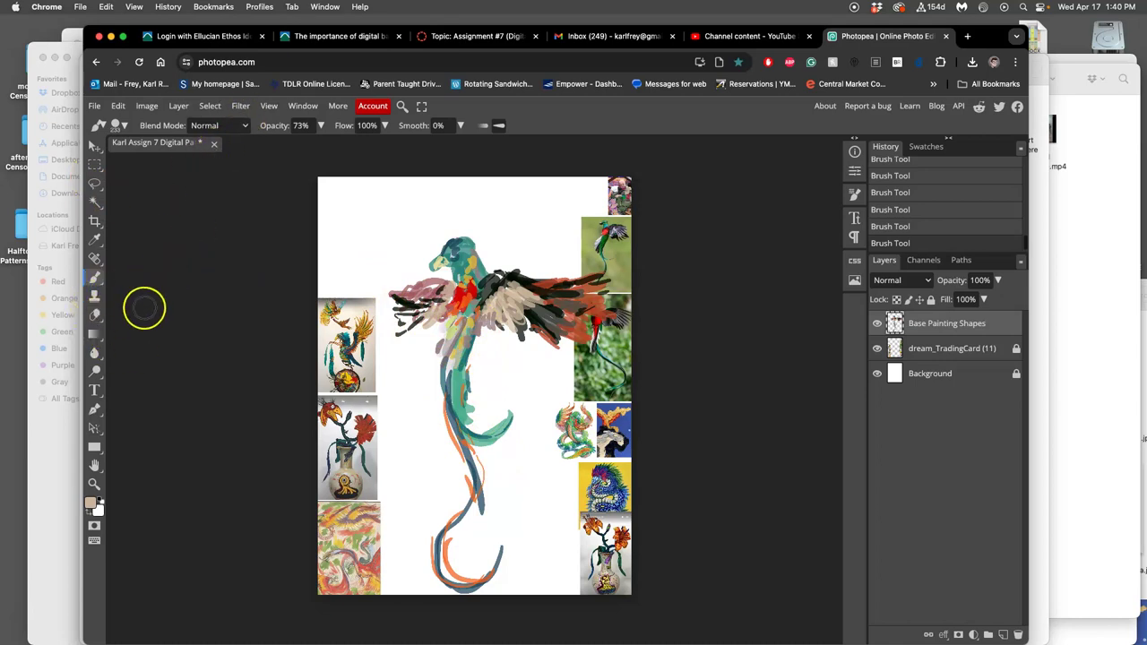
Lasso and delete stray strokes around the left and right wings.
{"action": "left_click", "coordinate": [96, 185]}
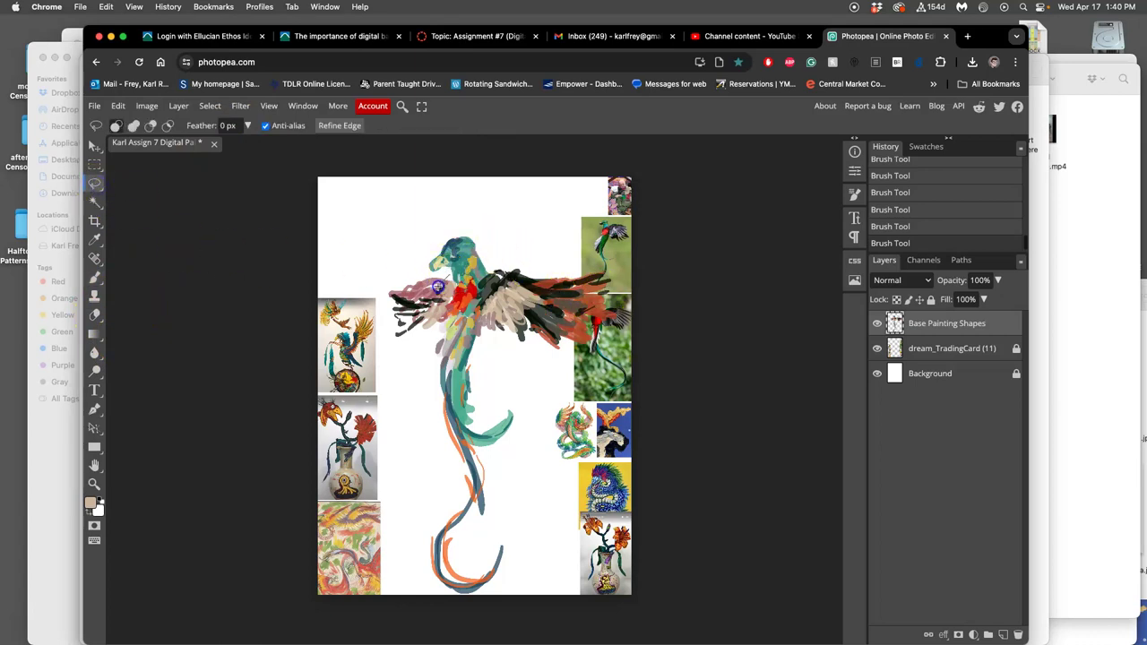
{"action": "left_click_drag", "start_coordinate": [361, 281], "coordinate": [412, 271]}
{"action": "key", "text": "Delete"}
{"action": "left_click", "coordinate": [422, 385]}
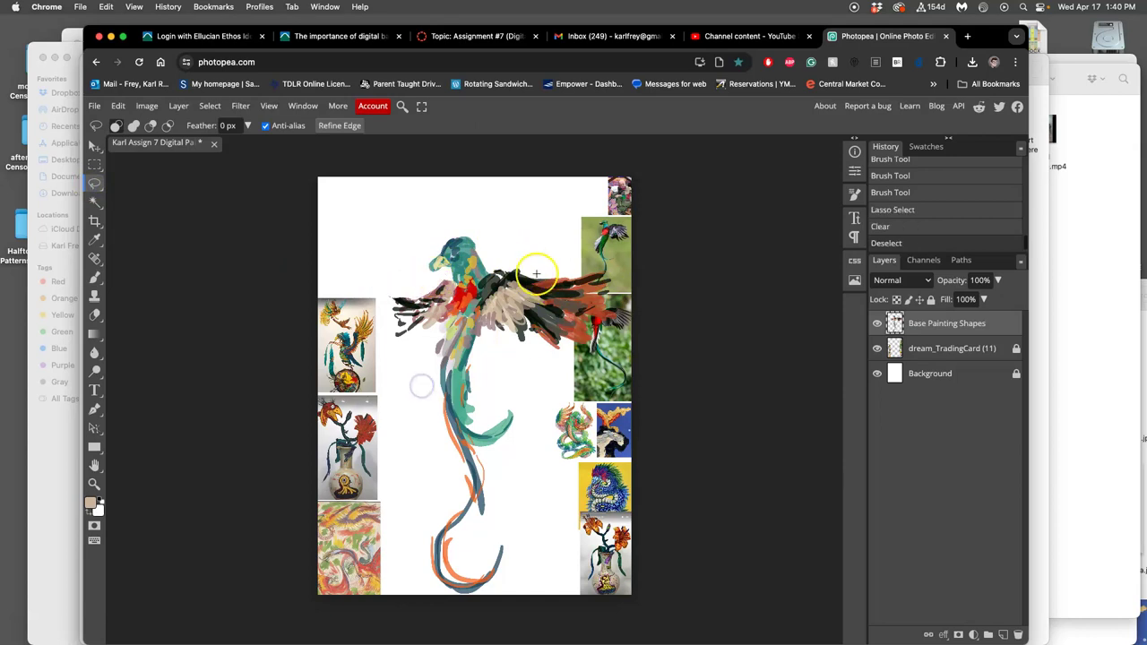
{"action": "left_click_drag", "start_coordinate": [517, 266], "coordinate": [535, 277]}
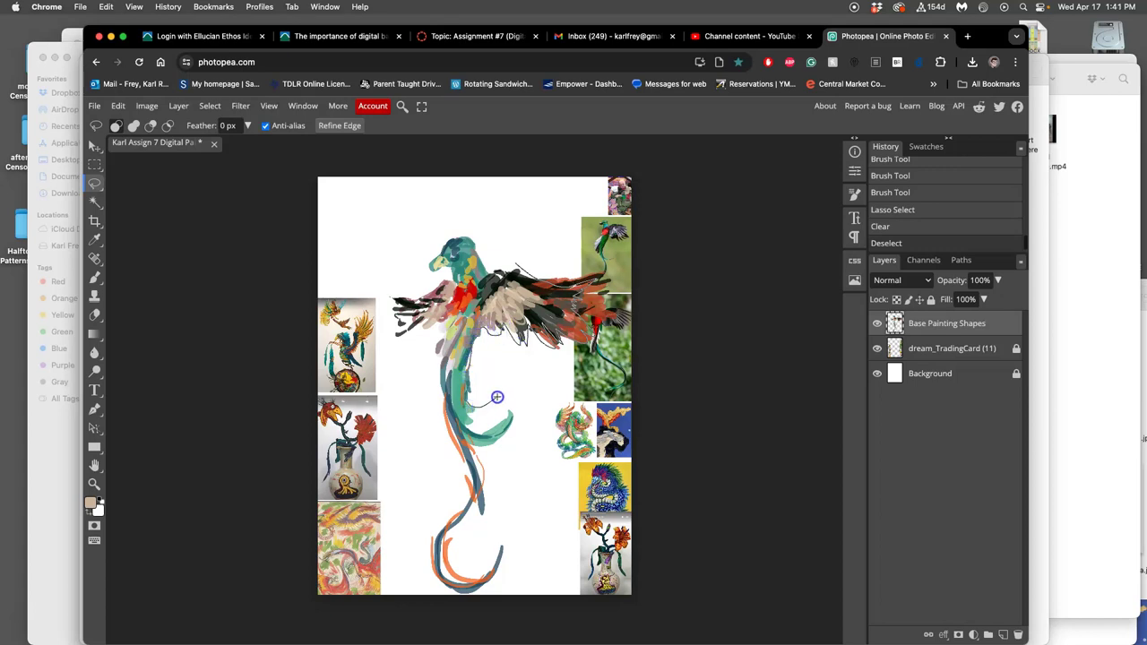
{"action": "mouse_move", "coordinate": [499, 395]}
{"action": "left_mouse_down"}
{"action": "mouse_move", "coordinate": [534, 400]}
{"action": "mouse_move", "coordinate": [620, 360]}
{"action": "mouse_move", "coordinate": [607, 261]}
{"action": "mouse_move", "coordinate": [578, 246]}
{"action": "mouse_move", "coordinate": [544, 249]}
{"action": "mouse_move", "coordinate": [520, 269]}
{"action": "left_mouse_up"}
{"action": "key", "text": "Delete"}
{"action": "left_click", "coordinate": [509, 425]}
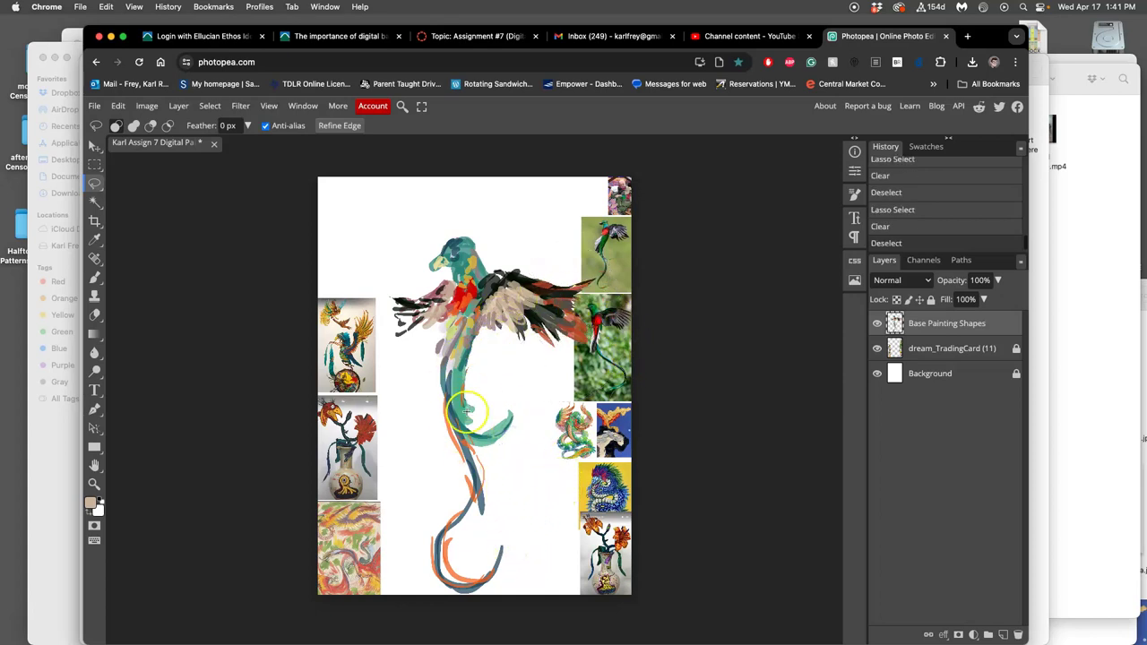
Move the whole bird painting up and to the left.
{"action": "left_click_drag", "start_coordinate": [895, 324], "coordinate": [910, 328]}
{"action": "left_click", "coordinate": [95, 143]}
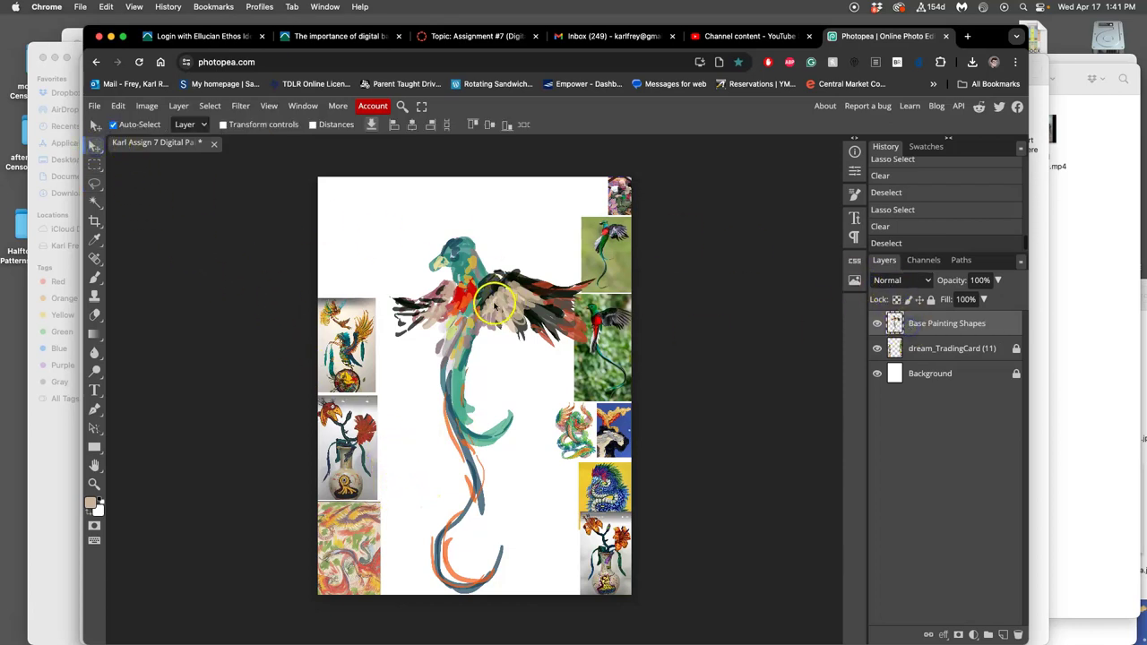
{"action": "left_click_drag", "start_coordinate": [495, 303], "coordinate": [469, 257]}
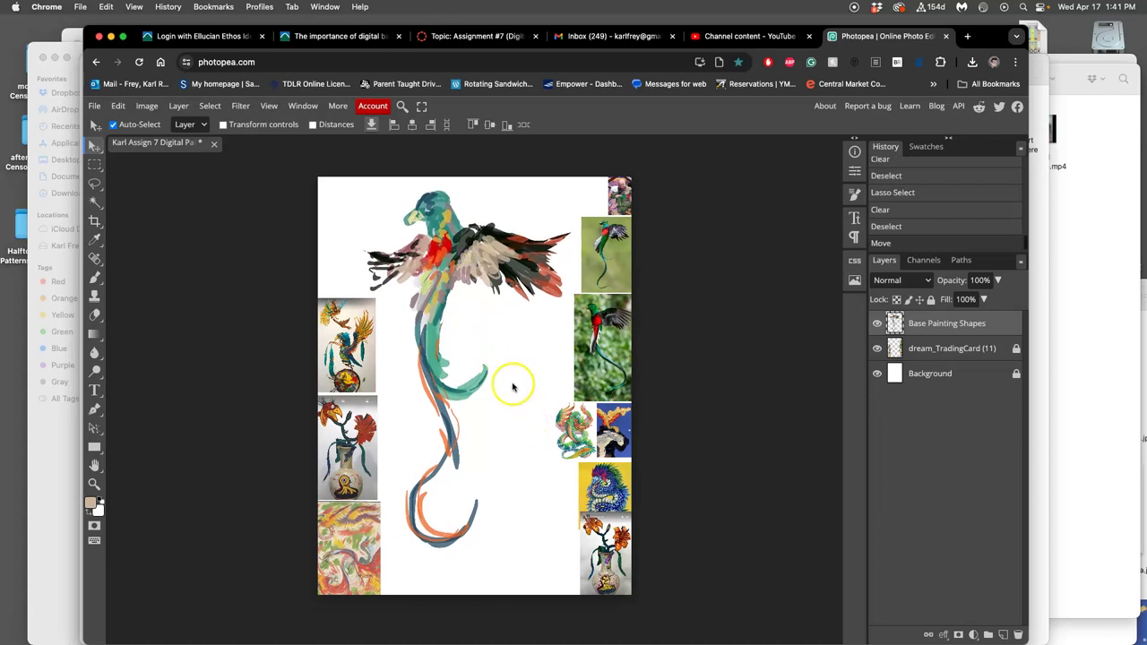
Set Canvas Size to 12 × 14 inches with the anchor at the top-left.
{"action": "left_click", "coordinate": [147, 105]}
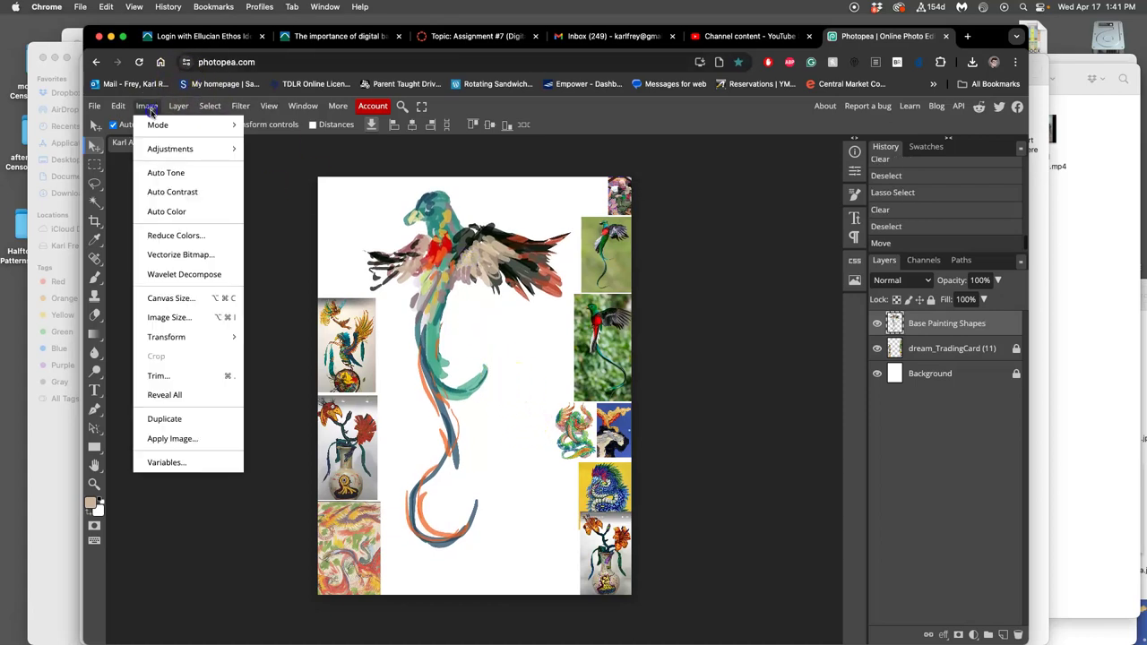
{"action": "left_click", "coordinate": [170, 298]}
{"action": "left_click", "coordinate": [269, 233]}
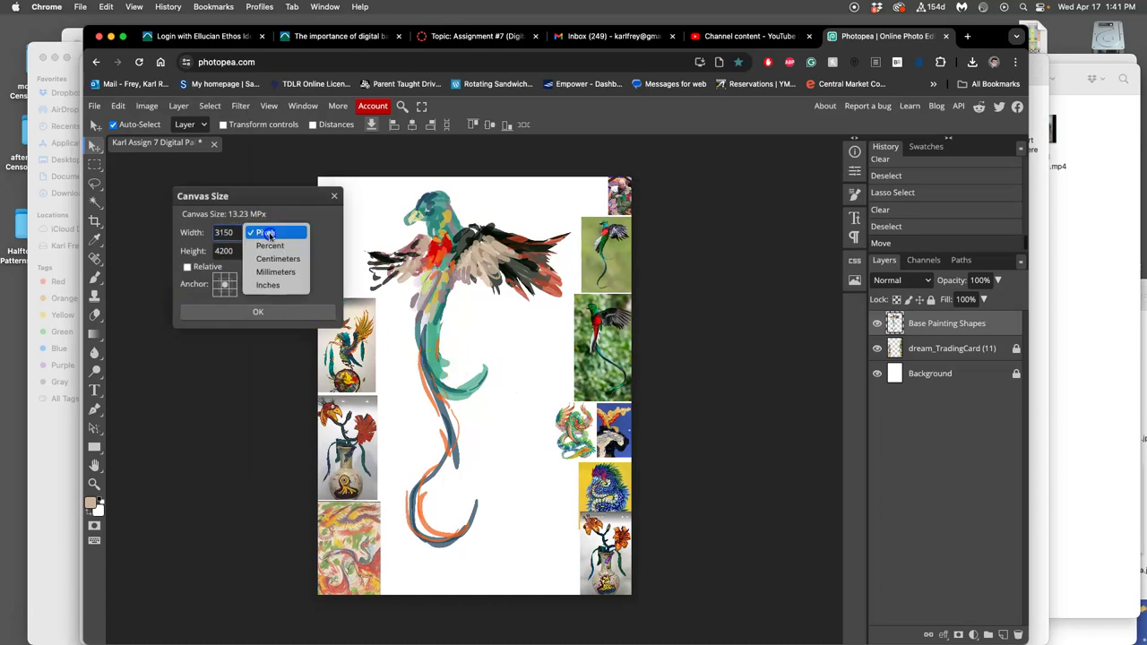
{"action": "left_click", "coordinate": [267, 285]}
{"action": "left_click_drag", "start_coordinate": [224, 234], "coordinate": [207, 250]}
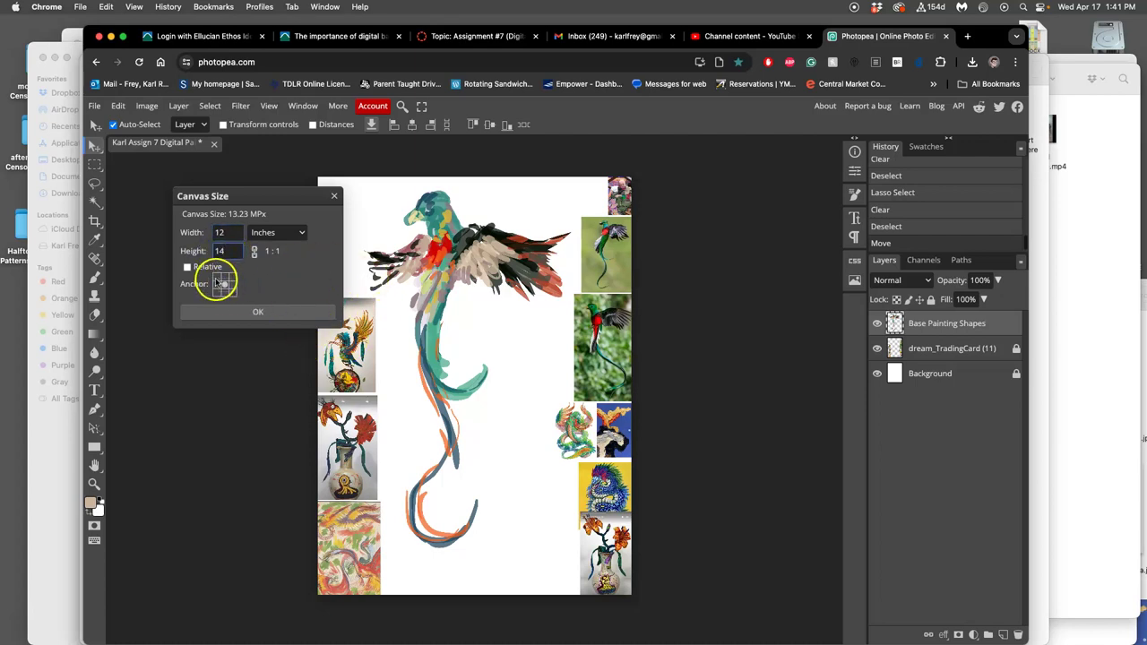
{"action": "left_click", "coordinate": [217, 278]}
Apply the 12 × 14 inch canvas, then select and unlock the dream_TradingCard layer.
{"action": "left_click", "coordinate": [254, 313]}
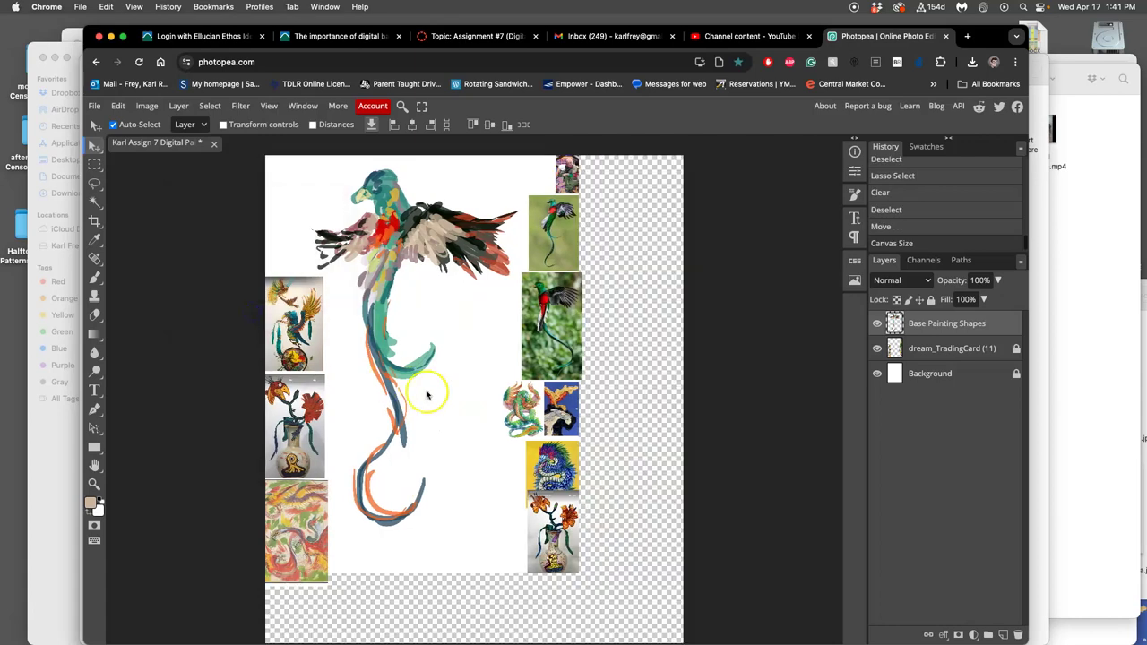
{"action": "left_click", "coordinate": [907, 351]}
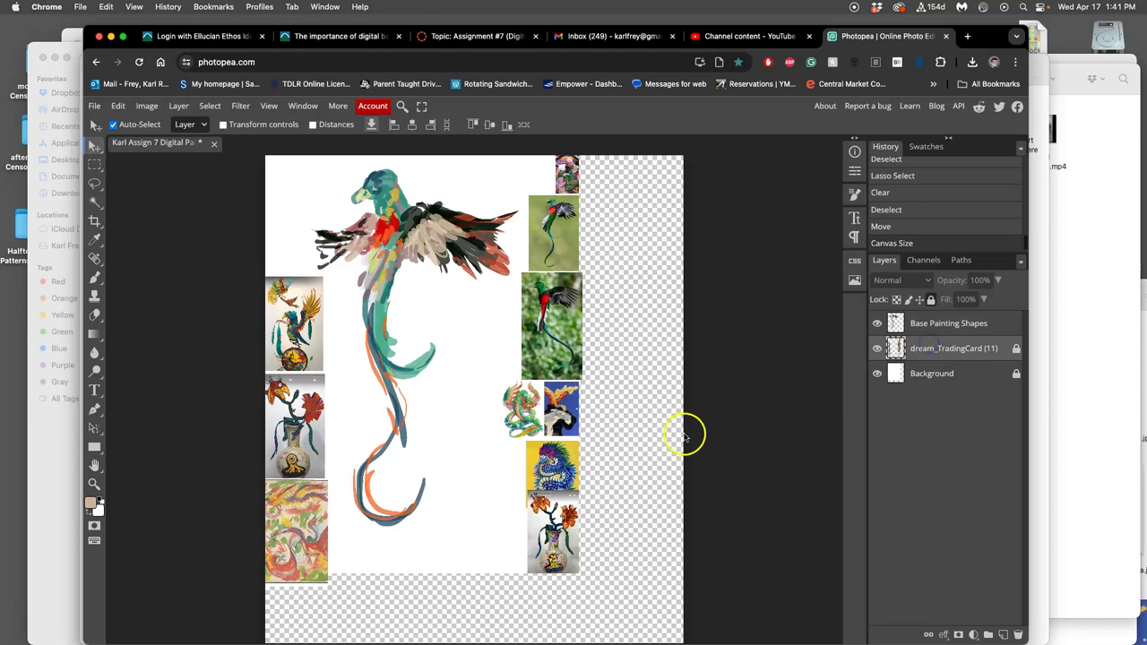
{"action": "key", "text": "super+t"}
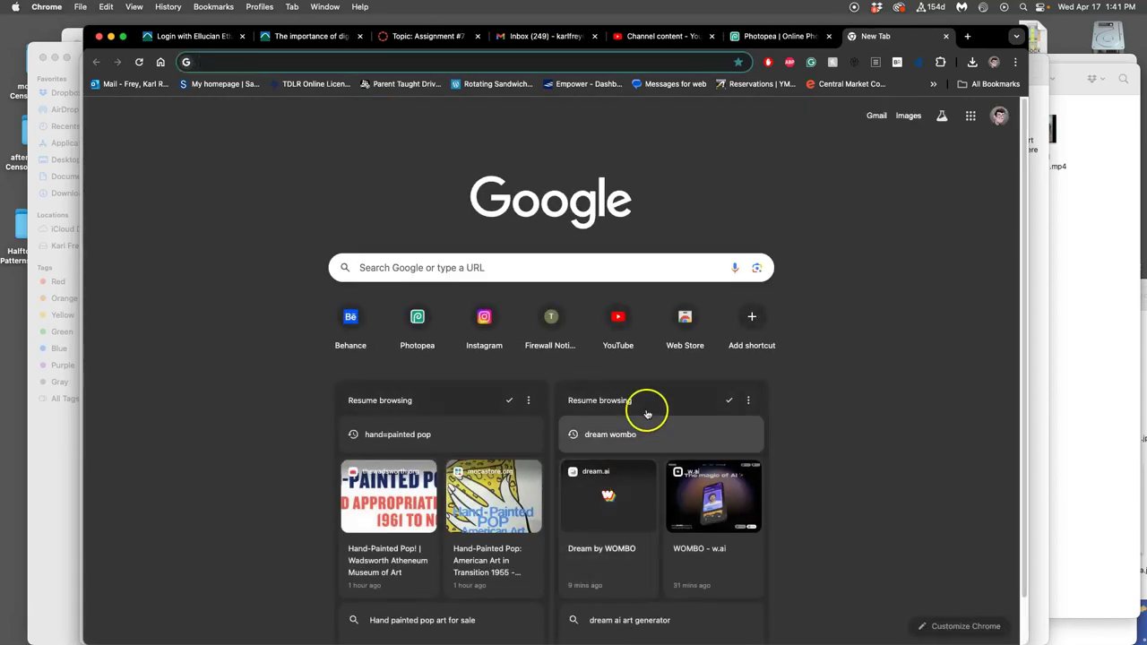
{"action": "left_click", "coordinate": [946, 36]}
{"action": "left_click_drag", "start_coordinate": [846, 177], "coordinate": [828, 188]}
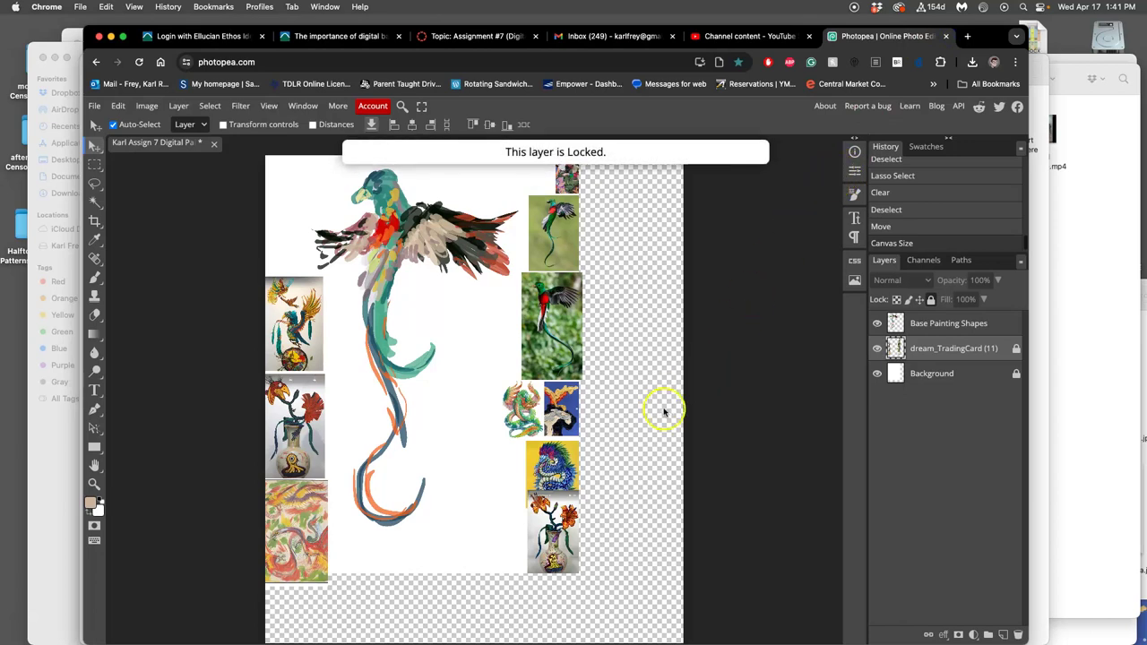
{"action": "left_click", "coordinate": [931, 301]}
Scale the reference collage to about 135.6% wide by 114.5% high.
{"action": "key", "text": "ctrl+t"}
{"action": "key", "text": "ctrl+minus"}
{"action": "left_click_drag", "start_coordinate": [553, 537], "coordinate": [617, 566]}
{"action": "left_click_drag", "start_coordinate": [590, 401], "coordinate": [611, 401]}
{"action": "key", "text": "Return"}
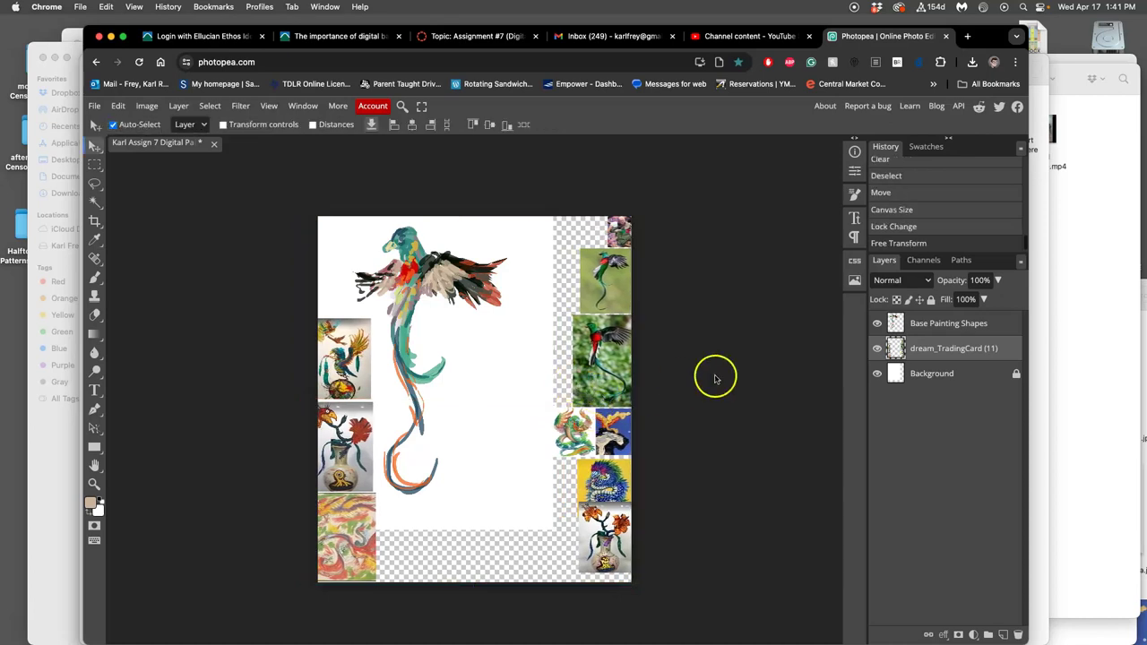
Unlock the Background layer and fill it with tan, then undo the fill.
{"action": "left_click", "coordinate": [918, 373]}
{"action": "left_click", "coordinate": [930, 301]}
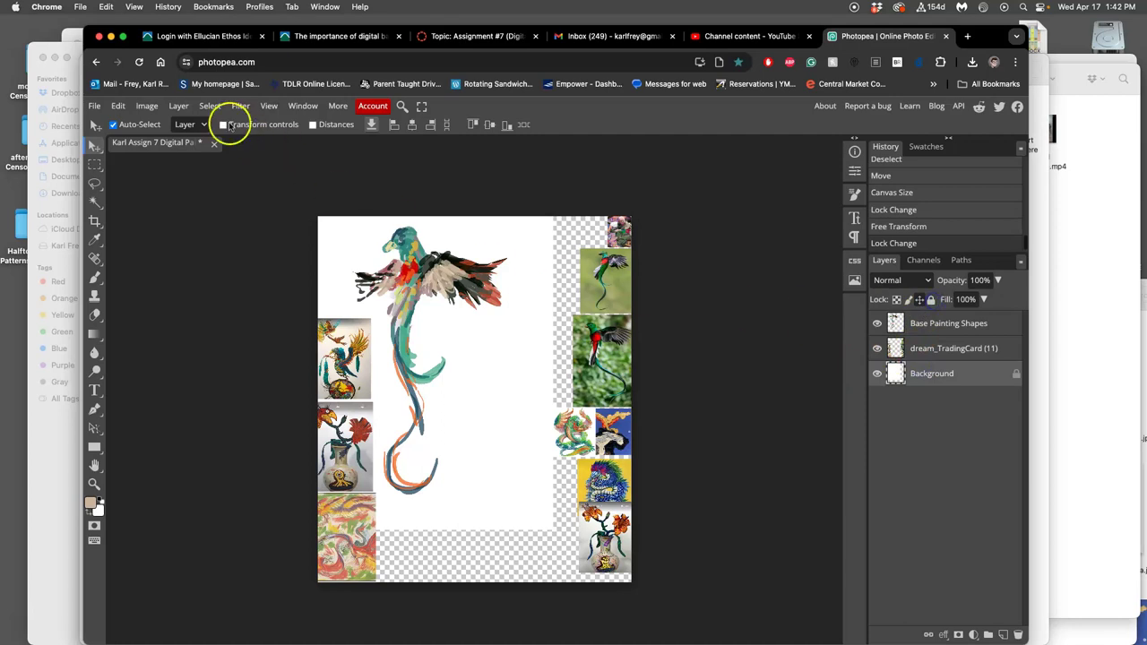
{"action": "left_click", "coordinate": [117, 106]}
{"action": "left_click", "coordinate": [131, 313]}
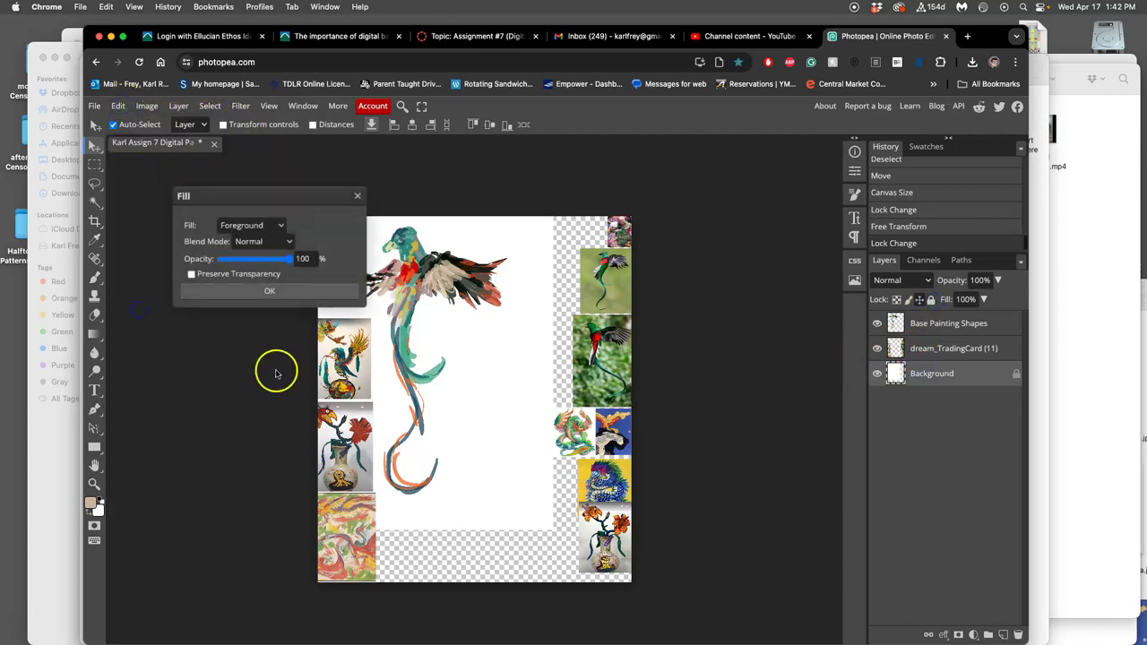
{"action": "left_click", "coordinate": [320, 285]}
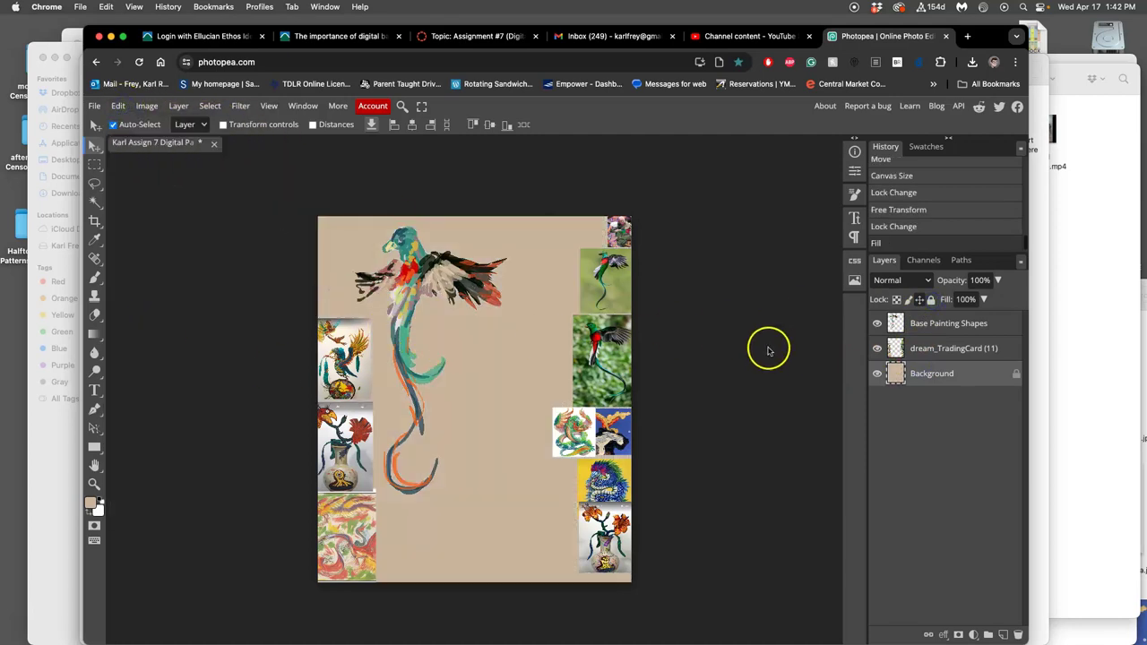
{"action": "key", "text": "super+z"}
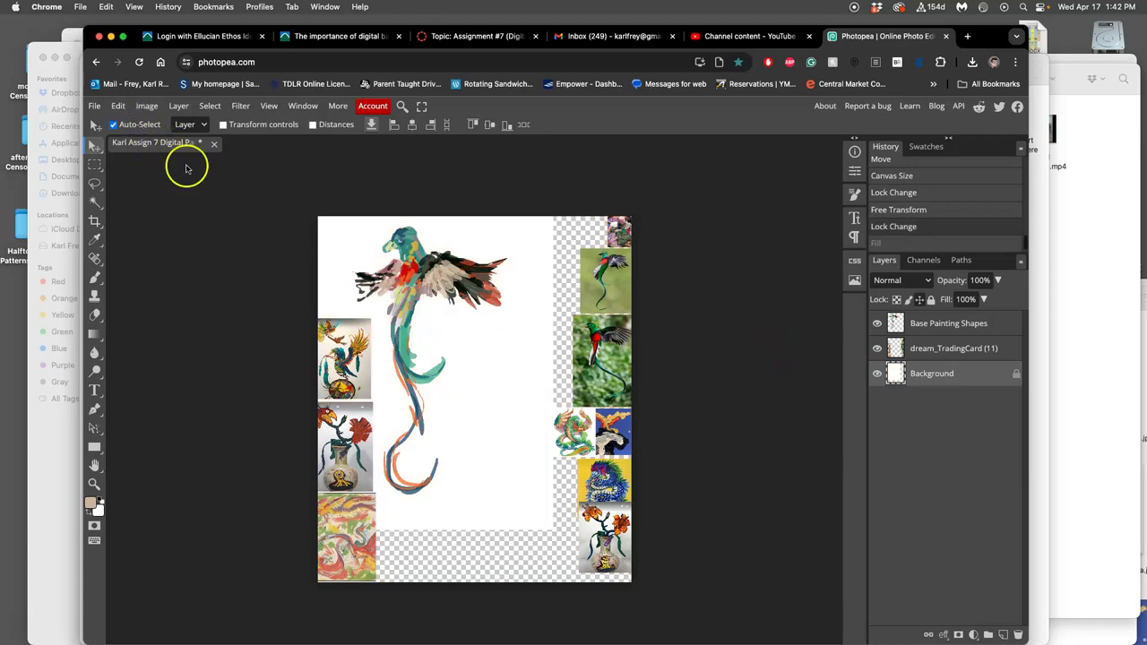
Refill the Background with tan and lock the dream_TradingCard (11) reference layer.
{"action": "left_click", "coordinate": [117, 108]}
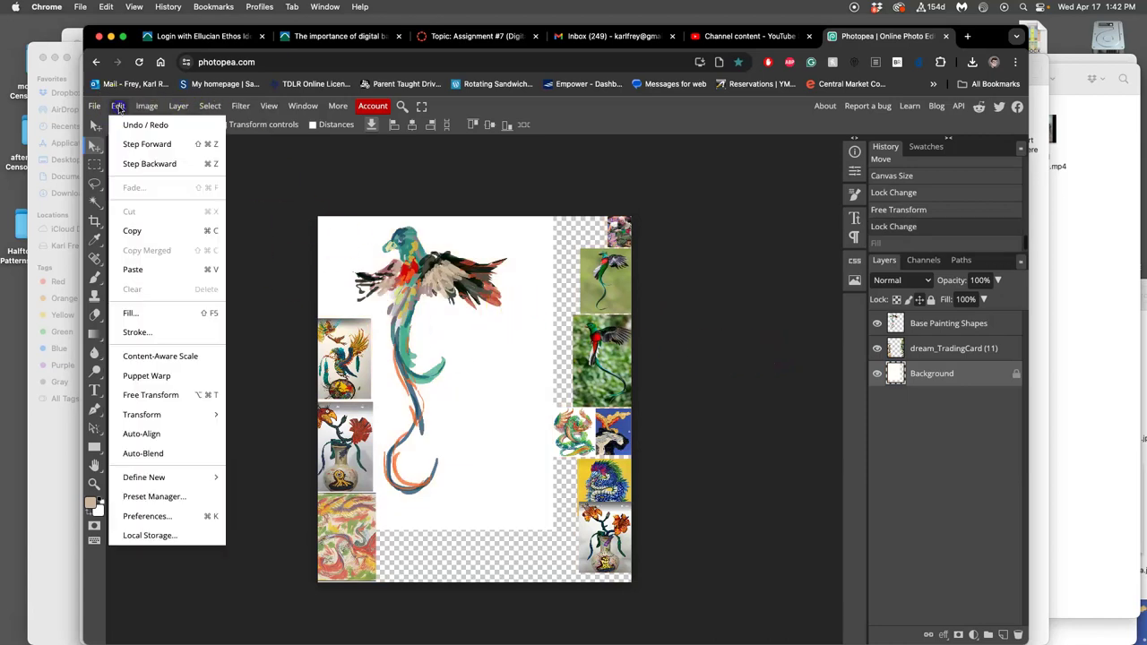
{"action": "left_click", "coordinate": [136, 311]}
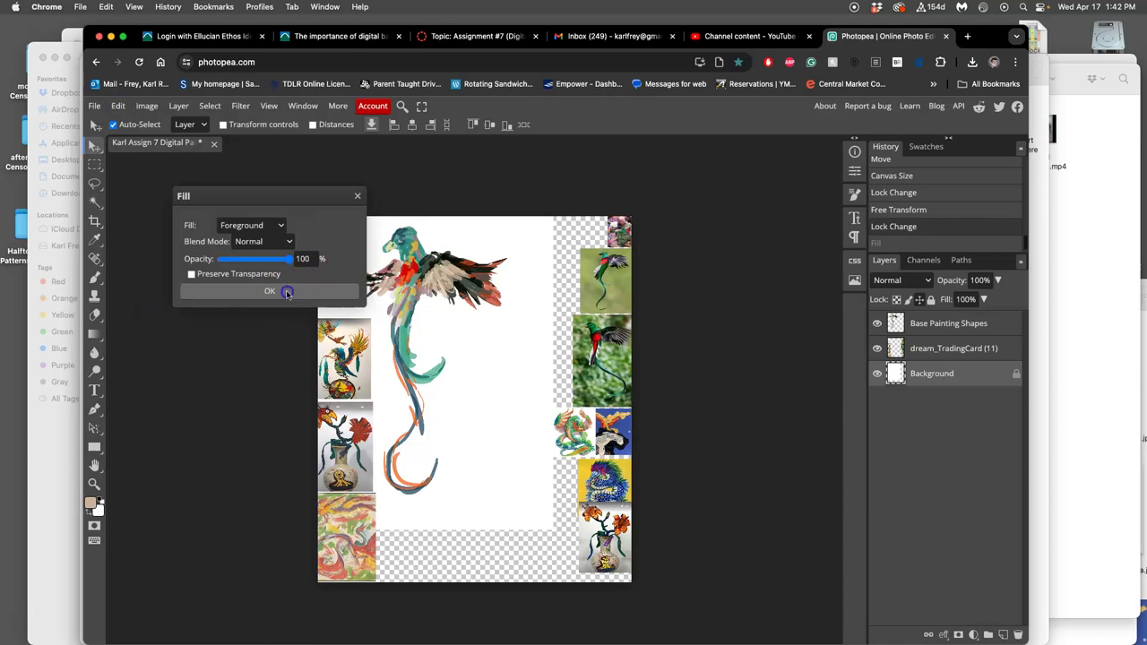
{"action": "left_click", "coordinate": [273, 290]}
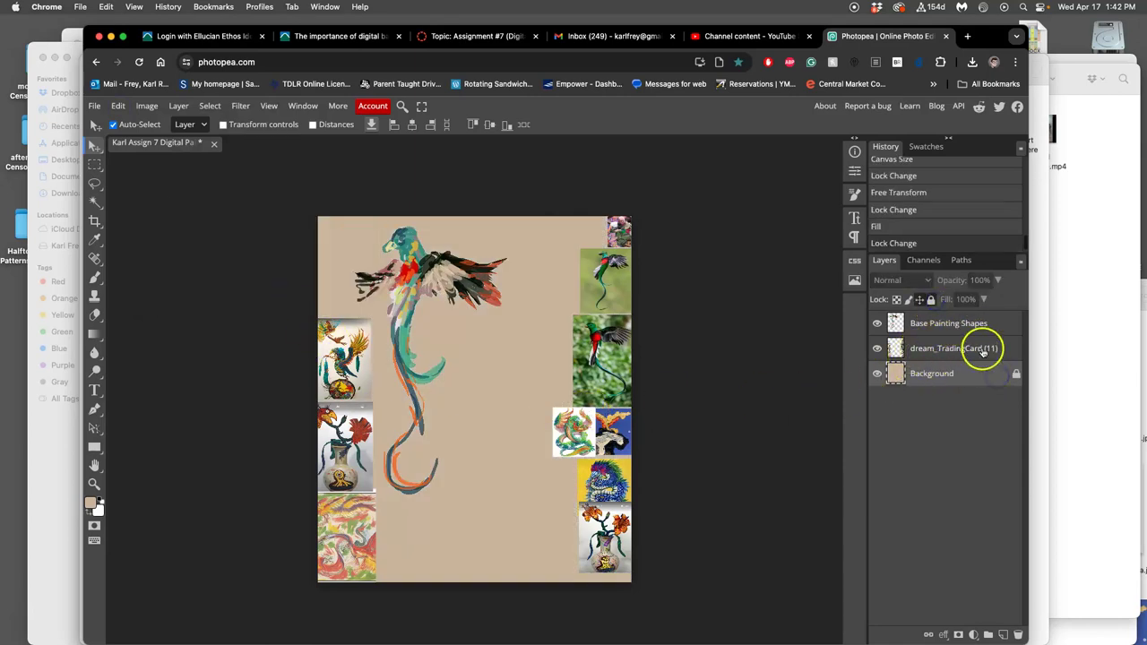
{"action": "left_click", "coordinate": [979, 351]}
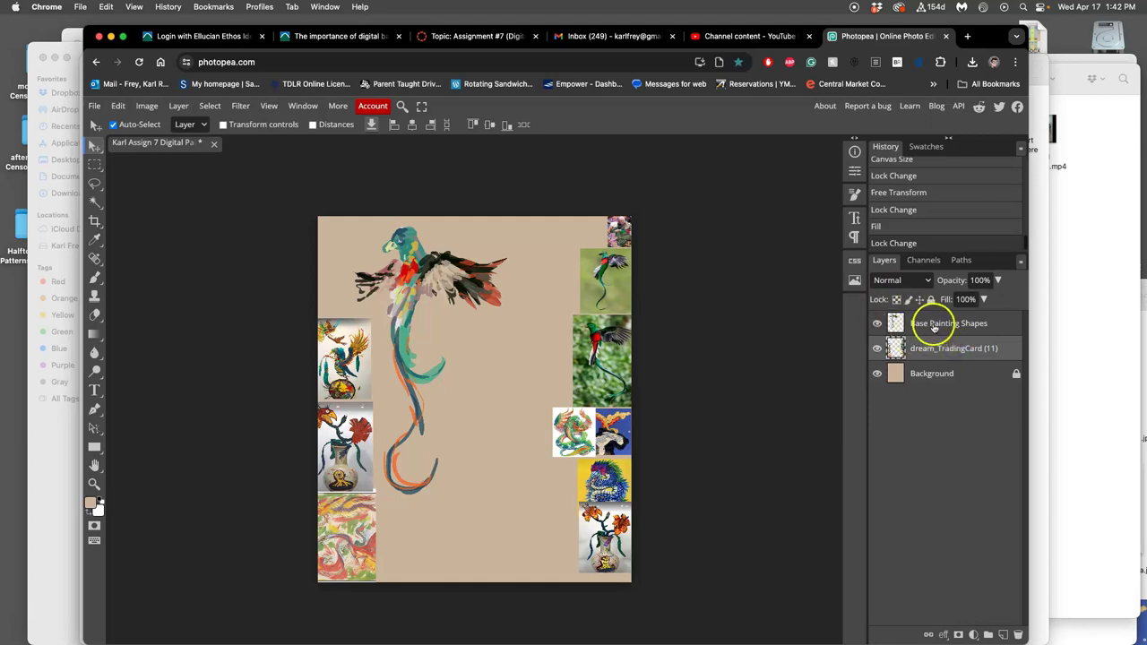
{"action": "left_click", "coordinate": [931, 301]}
On Base Painting Shapes, move the bird down-right and scale it to about 107%.
{"action": "left_click", "coordinate": [961, 327]}
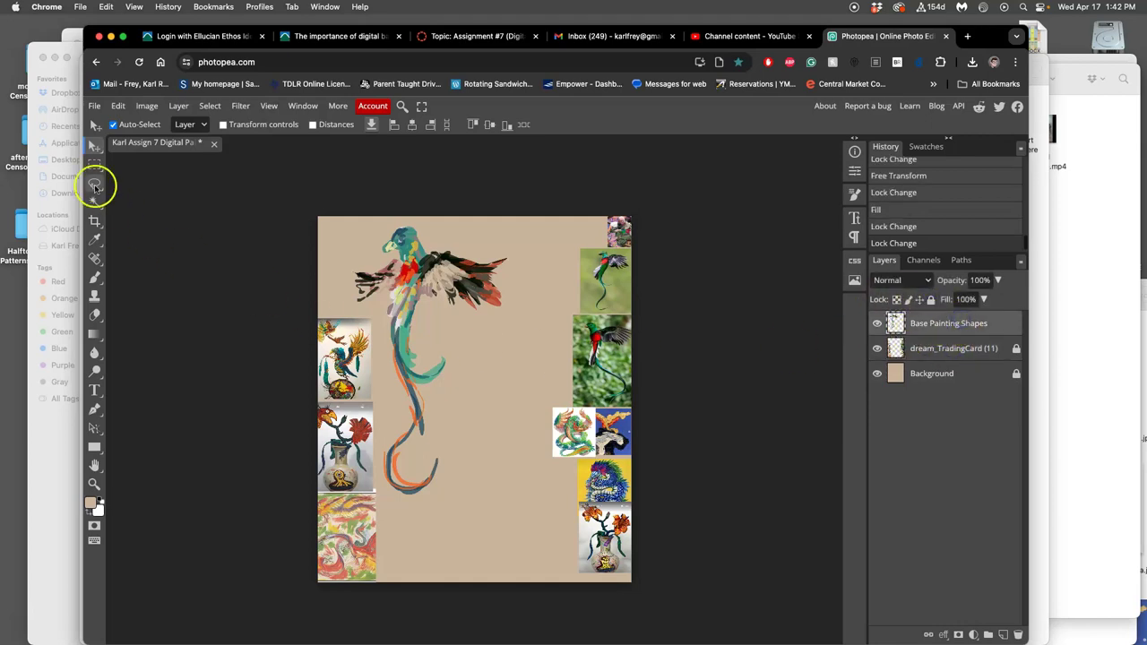
{"action": "left_click_drag", "start_coordinate": [404, 263], "coordinate": [440, 287]}
{"action": "key", "text": "alt+super+t"}
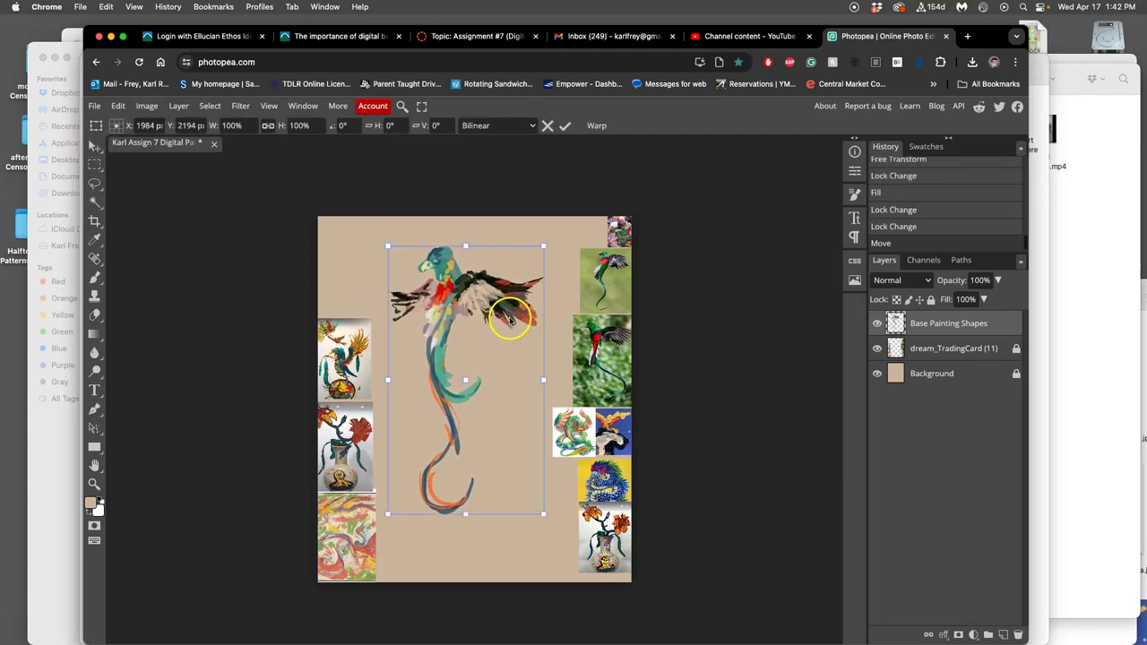
{"action": "left_click_drag", "start_coordinate": [387, 244], "coordinate": [376, 226]}
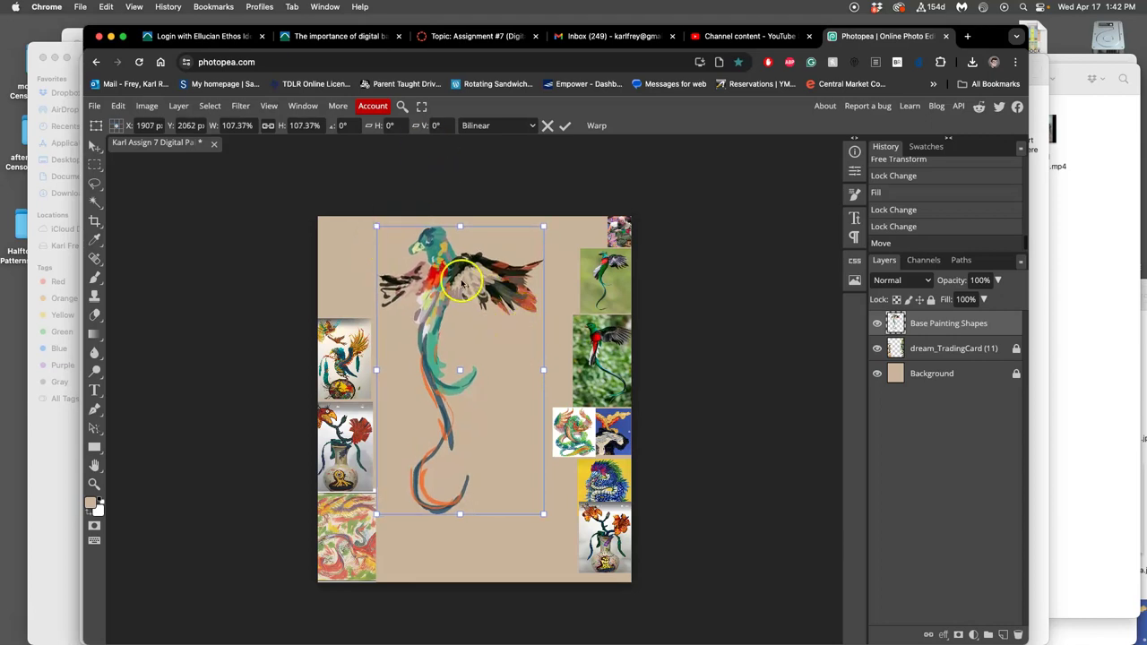
{"action": "left_click_drag", "start_coordinate": [466, 278], "coordinate": [472, 311]}
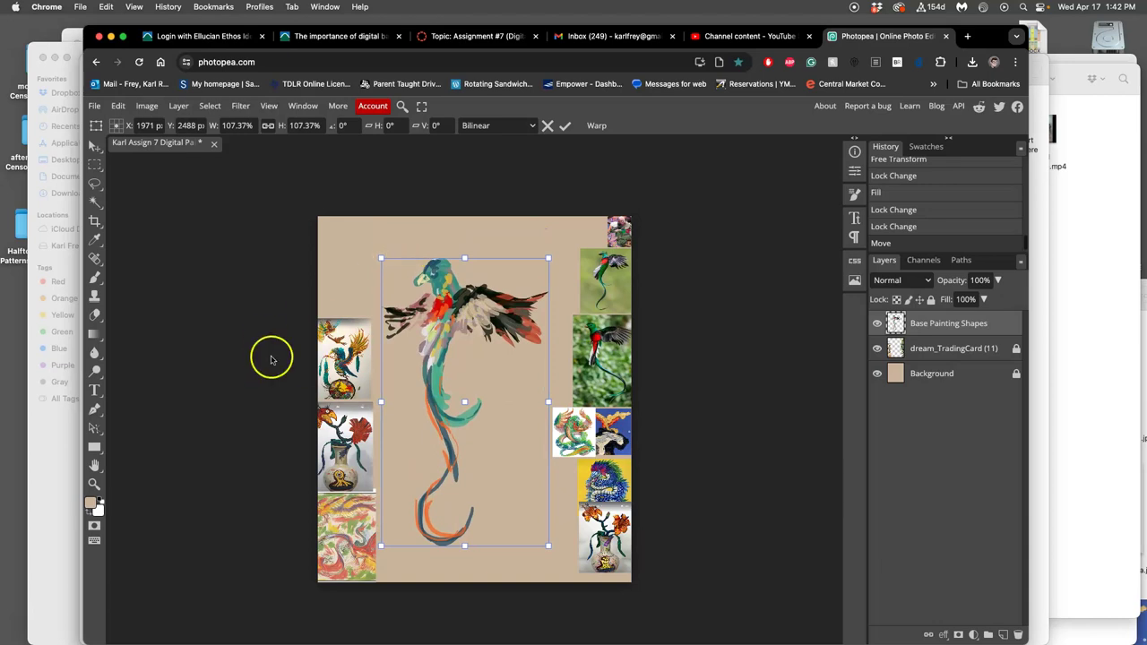
Warp the bird's wings, head, neck and tail, apply it, then undo to compare.
{"action": "right_click", "coordinate": [438, 306]}
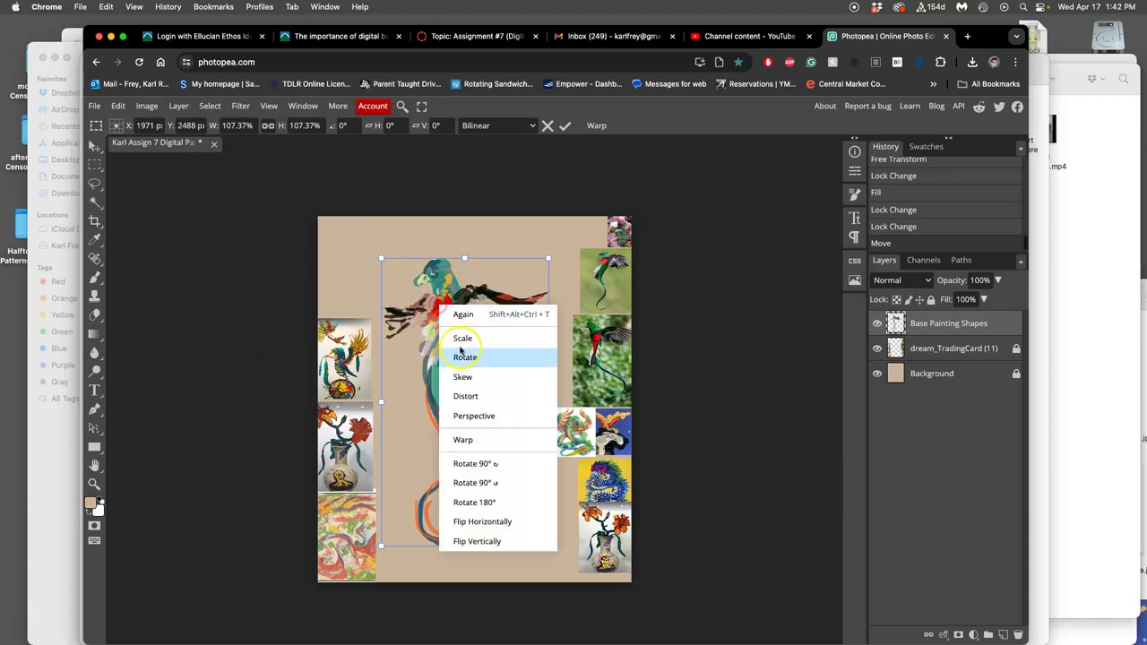
{"action": "left_click", "coordinate": [464, 439]}
{"action": "left_click_drag", "start_coordinate": [477, 303], "coordinate": [477, 318]}
{"action": "left_click_drag", "start_coordinate": [414, 279], "coordinate": [473, 285]}
{"action": "left_click_drag", "start_coordinate": [452, 383], "coordinate": [451, 387]}
{"action": "left_click_drag", "start_coordinate": [470, 345], "coordinate": [469, 346]}
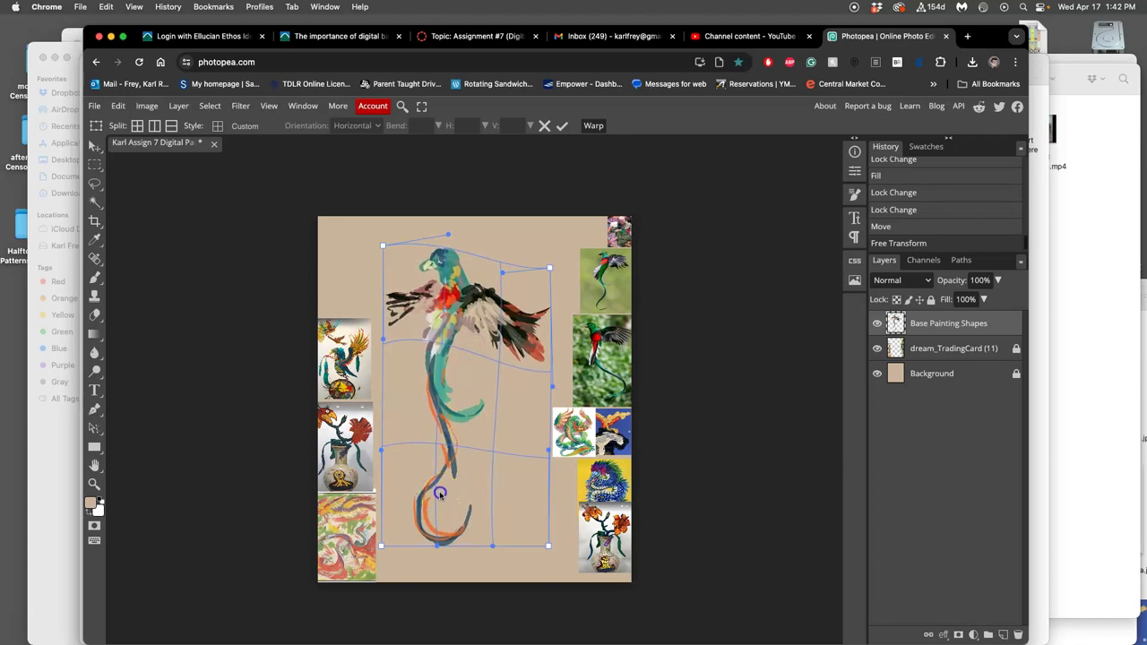
{"action": "left_click_drag", "start_coordinate": [440, 487], "coordinate": [446, 502]}
{"action": "left_click_drag", "start_coordinate": [545, 325], "coordinate": [553, 309]}
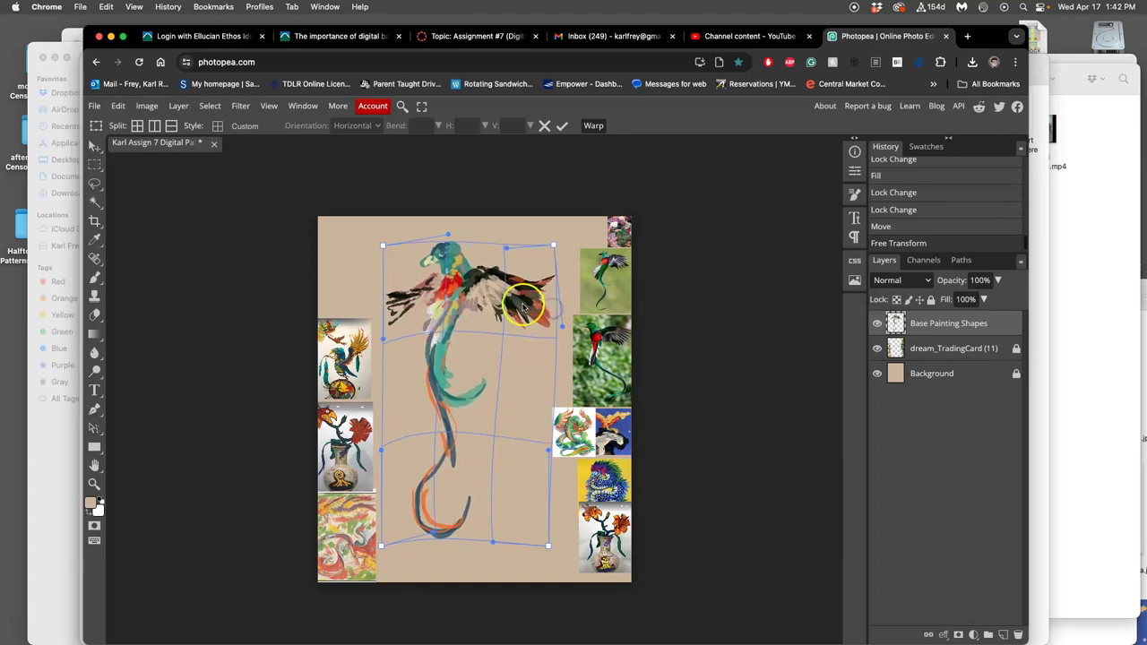
{"action": "left_click_drag", "start_coordinate": [420, 250], "coordinate": [419, 249]}
{"action": "key", "text": "Return"}
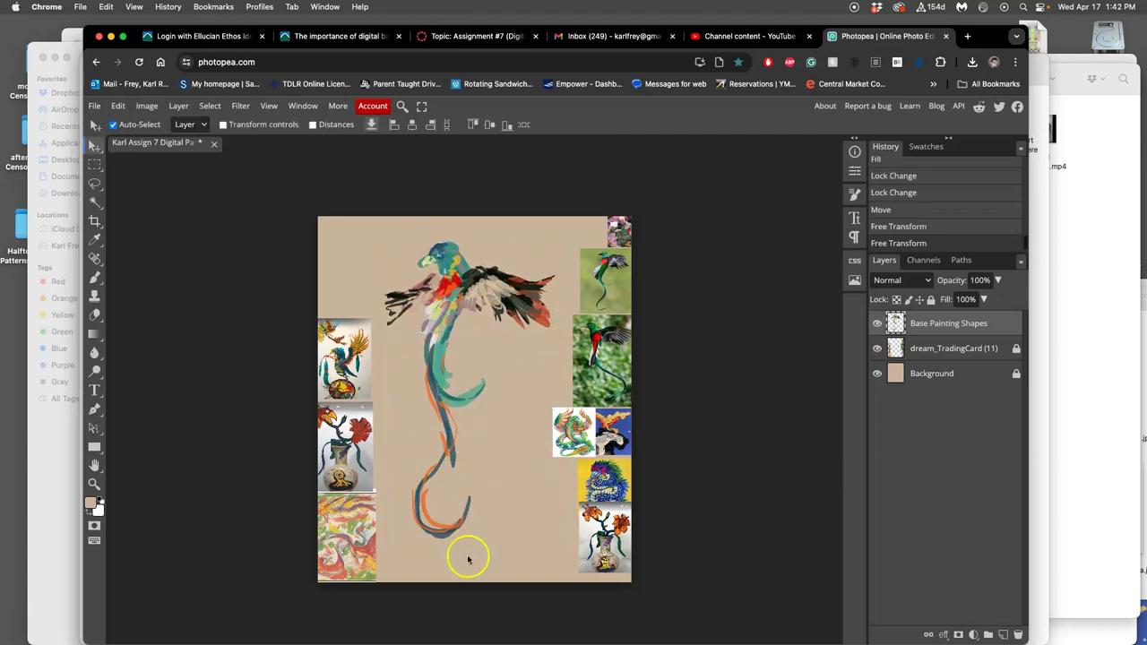
{"action": "key", "text": "super+z"}
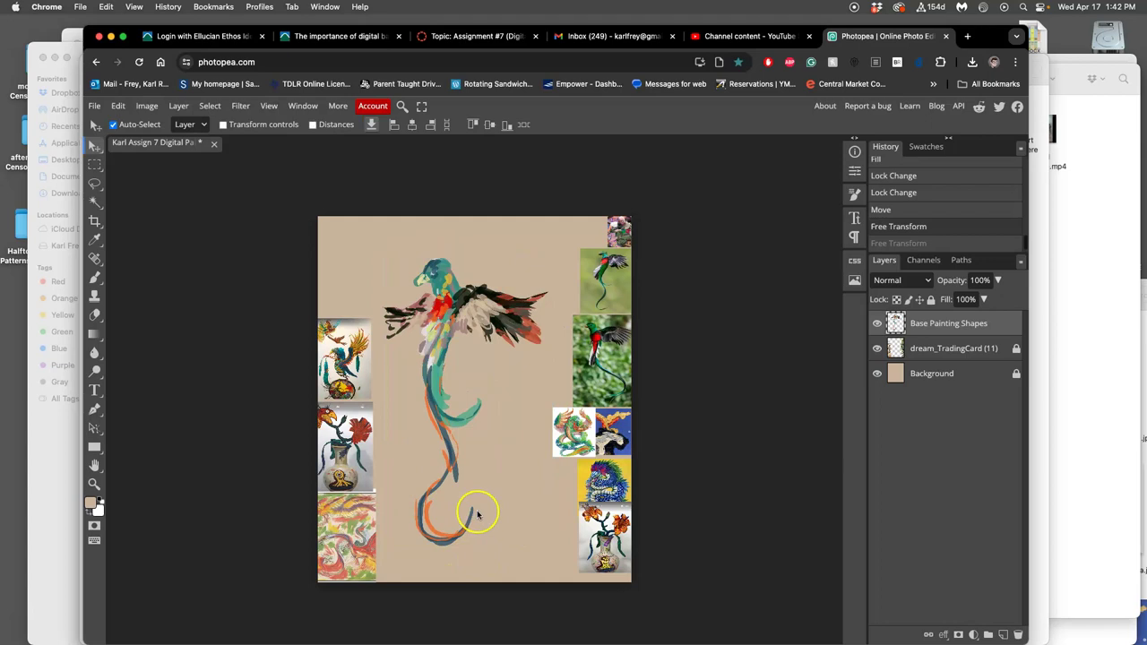
Restore the warp and brush light cream strokes over the chest, wing and neck.
{"action": "left_click", "coordinate": [893, 243]}
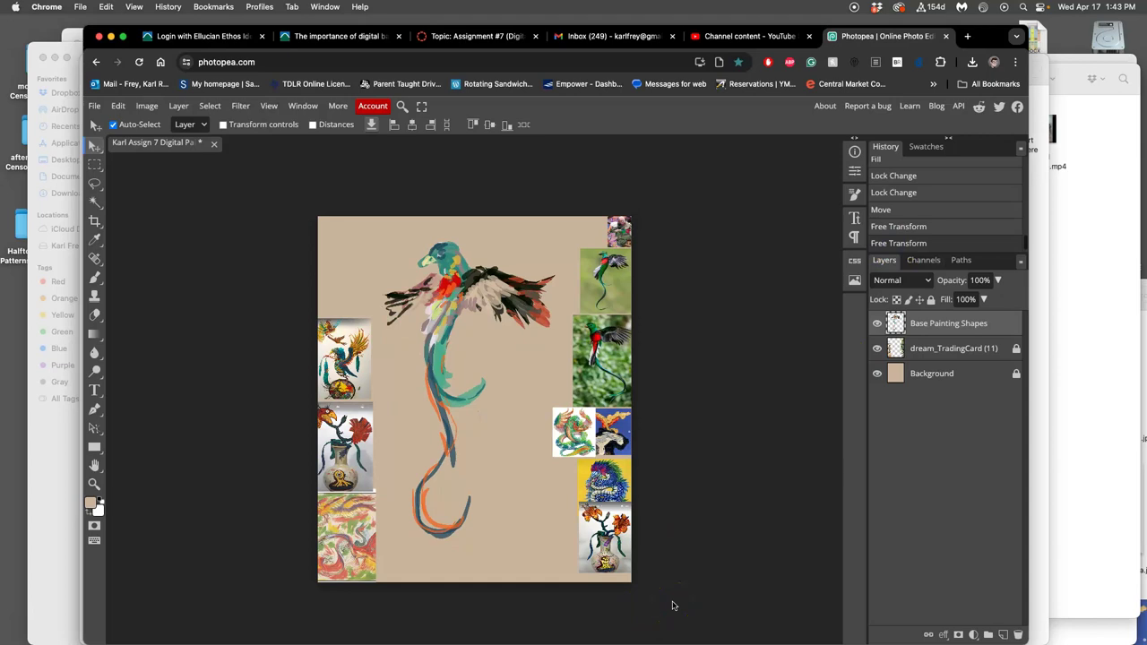
{"action": "left_click", "coordinate": [94, 277]}
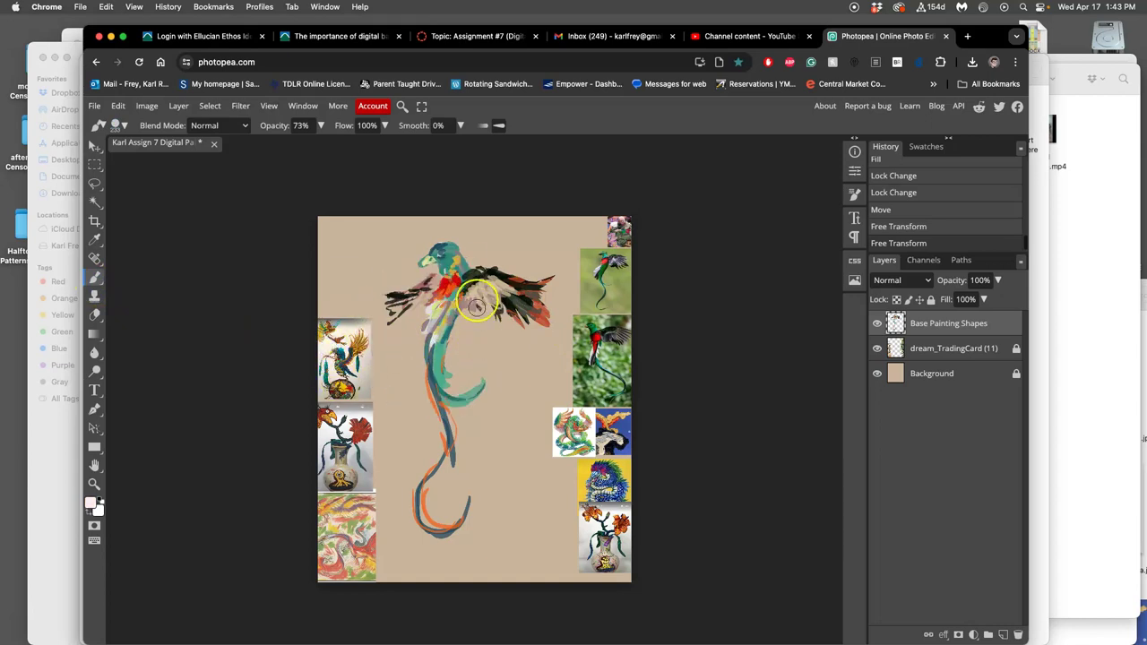
{"action": "left_click_drag", "start_coordinate": [441, 313], "coordinate": [435, 339]}
{"action": "left_click", "coordinate": [602, 343], "text": "alt"}
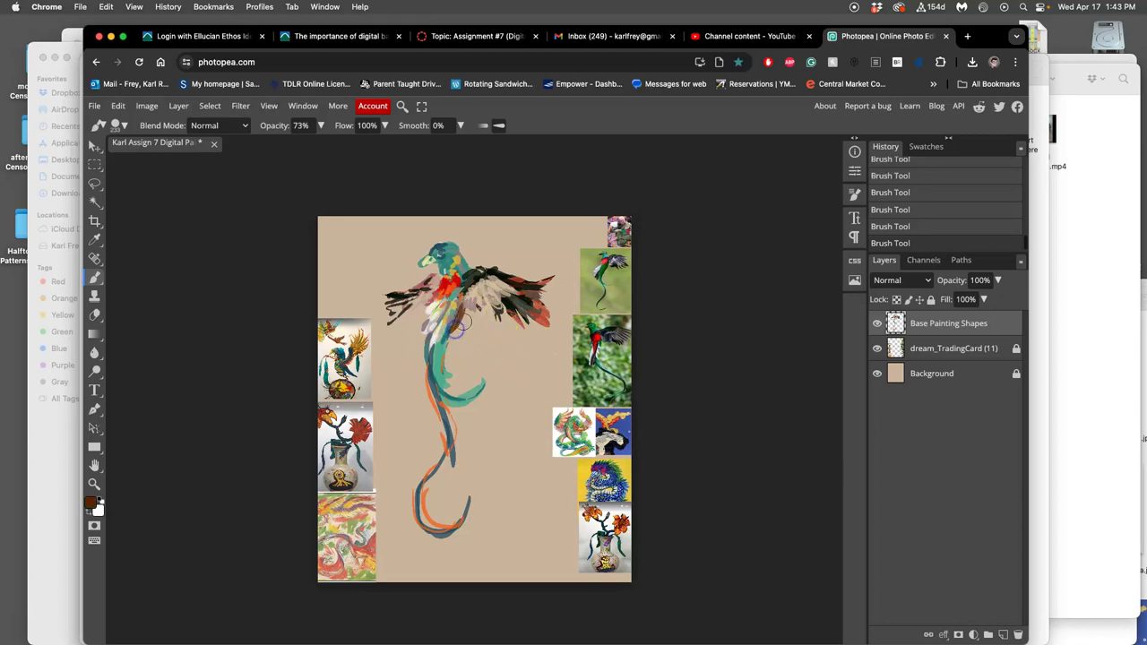
{"action": "left_click", "coordinate": [433, 318], "text": "alt"}
{"action": "mouse_move", "coordinate": [494, 305]}
{"action": "left_mouse_down"}
{"action": "mouse_move", "coordinate": [484, 278]}
{"action": "mouse_move", "coordinate": [512, 313]}
{"action": "left_mouse_up"}
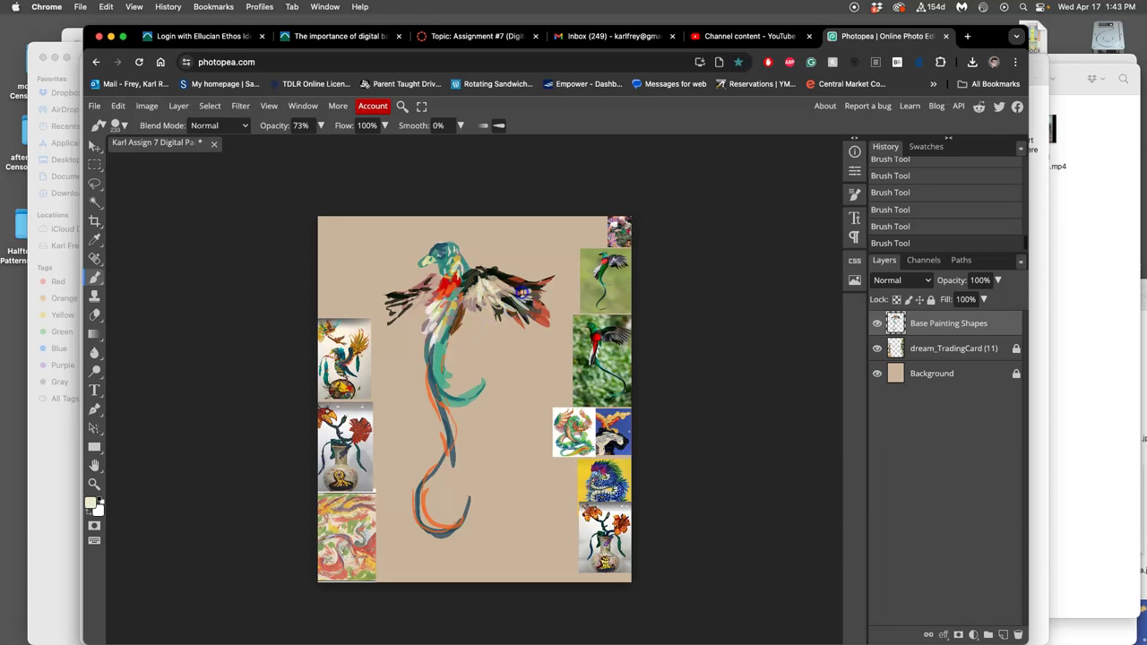
{"action": "left_click_drag", "start_coordinate": [459, 307], "coordinate": [427, 295]}
{"action": "mouse_move", "coordinate": [484, 268]}
{"action": "left_mouse_down"}
{"action": "mouse_move", "coordinate": [560, 275]}
{"action": "mouse_move", "coordinate": [622, 240]}
{"action": "left_mouse_up"}
Paint strokes from neck to wing and add dark red-brown at the right wing tip and neck.
{"action": "left_click", "coordinate": [439, 298]}
{"action": "left_click_drag", "start_coordinate": [439, 298], "coordinate": [419, 302]}
{"action": "mouse_move", "coordinate": [384, 297]}
{"action": "left_mouse_down"}
{"action": "mouse_move", "coordinate": [421, 317]}
{"action": "mouse_move", "coordinate": [394, 305]}
{"action": "mouse_move", "coordinate": [539, 271]}
{"action": "mouse_move", "coordinate": [547, 297]}
{"action": "mouse_move", "coordinate": [528, 274]}
{"action": "mouse_move", "coordinate": [554, 286]}
{"action": "left_mouse_up"}
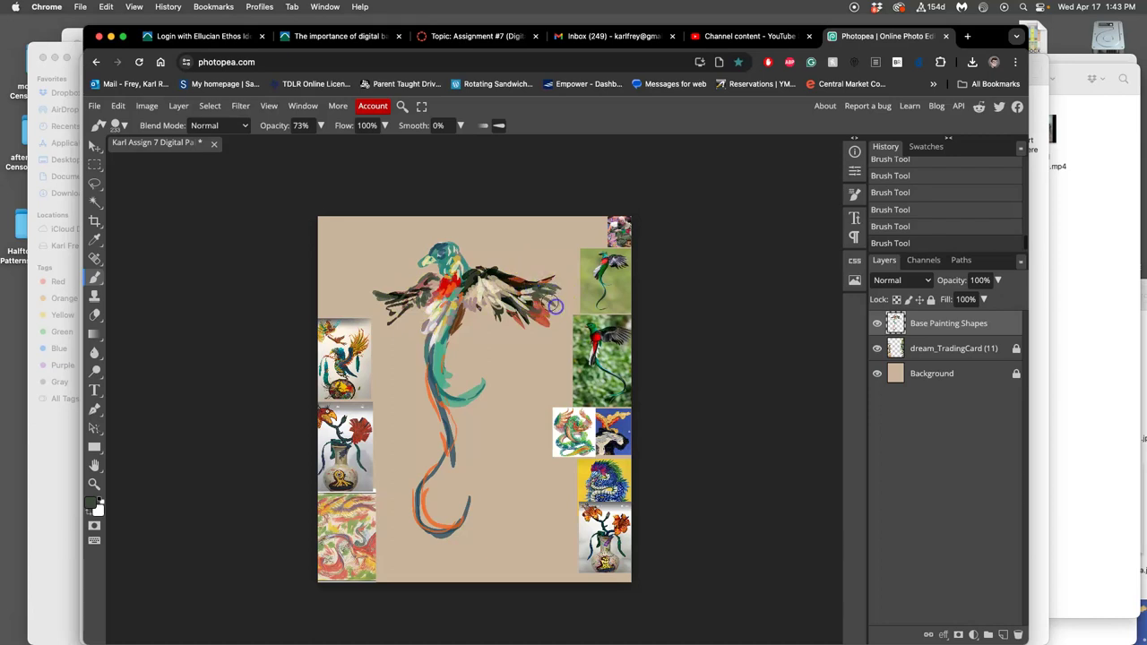
{"action": "mouse_move", "coordinate": [555, 306]}
{"action": "left_mouse_down"}
{"action": "mouse_move", "coordinate": [559, 322]}
{"action": "mouse_move", "coordinate": [538, 340]}
{"action": "left_mouse_up"}
{"action": "mouse_move", "coordinate": [451, 359]}
{"action": "left_mouse_down"}
{"action": "mouse_move", "coordinate": [475, 343]}
{"action": "mouse_move", "coordinate": [473, 330]}
{"action": "mouse_move", "coordinate": [411, 292]}
{"action": "mouse_move", "coordinate": [436, 288]}
{"action": "mouse_move", "coordinate": [409, 289]}
{"action": "left_mouse_up"}
Paint sampled reddish brown over the left wing and neck, then hide the layer to compare.
{"action": "left_click", "coordinate": [436, 286], "text": "alt"}
{"action": "left_click", "coordinate": [414, 285], "text": "alt"}
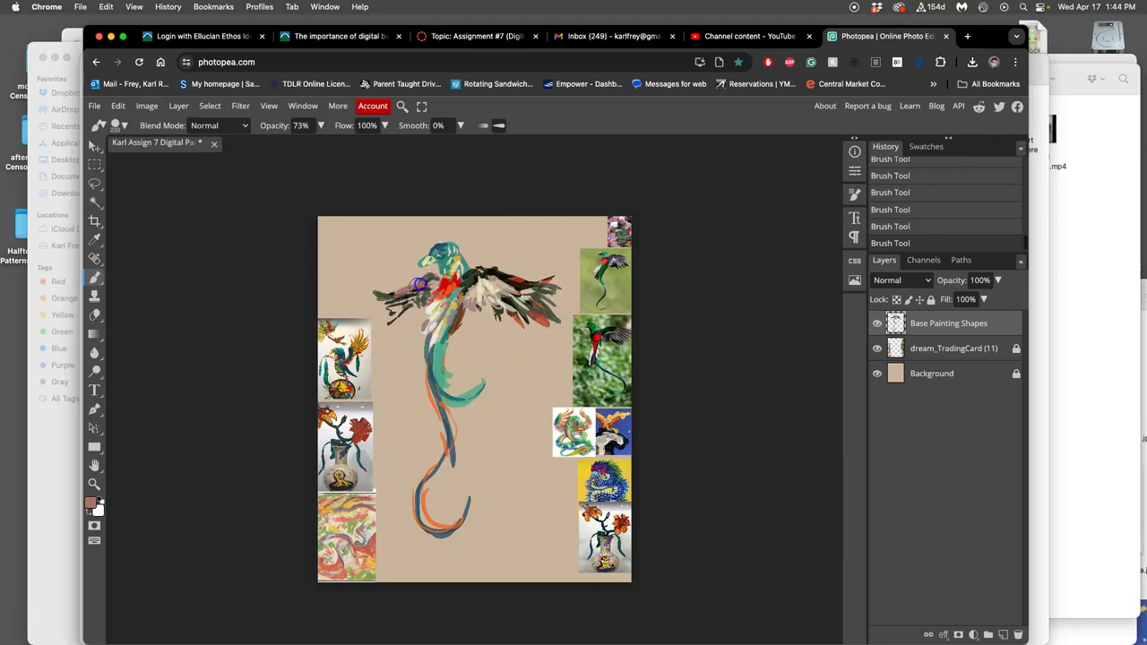
{"action": "left_click_drag", "start_coordinate": [433, 308], "coordinate": [410, 296]}
{"action": "mouse_move", "coordinate": [419, 334]}
{"action": "left_mouse_down"}
{"action": "mouse_move", "coordinate": [508, 297]}
{"action": "mouse_move", "coordinate": [498, 289]}
{"action": "mouse_move", "coordinate": [463, 316]}
{"action": "mouse_move", "coordinate": [421, 300]}
{"action": "left_mouse_up"}
{"action": "left_click", "coordinate": [490, 289], "text": "alt"}
{"action": "left_click", "coordinate": [462, 315]}
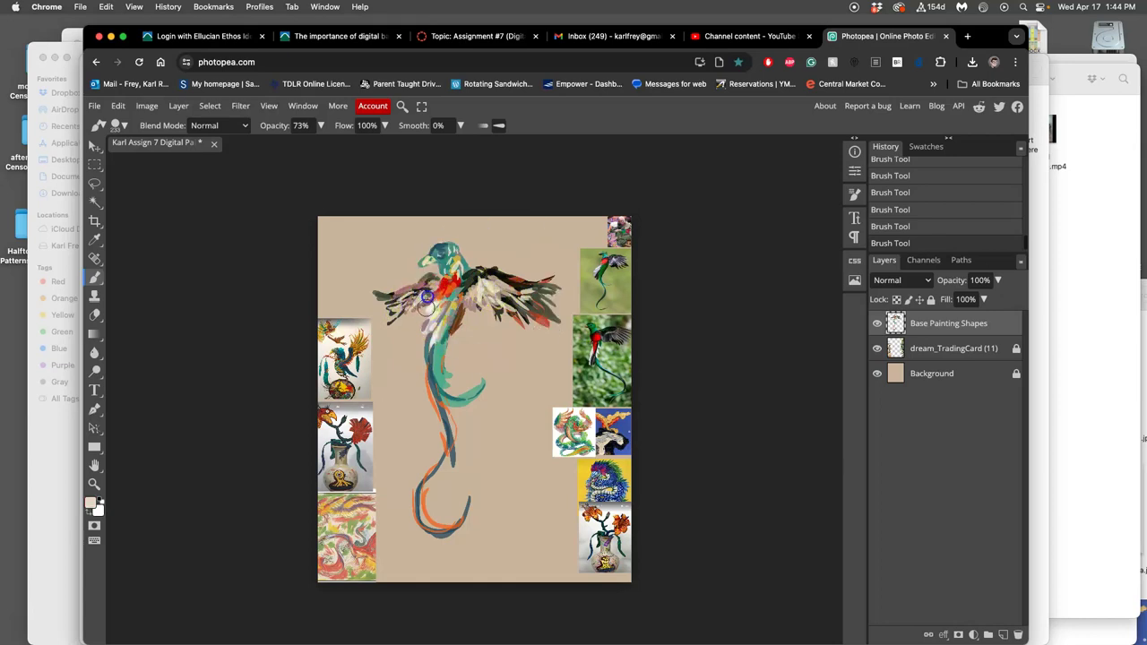
{"action": "left_click_drag", "start_coordinate": [912, 327], "coordinate": [878, 325]}
{"action": "left_click", "coordinate": [878, 326]}
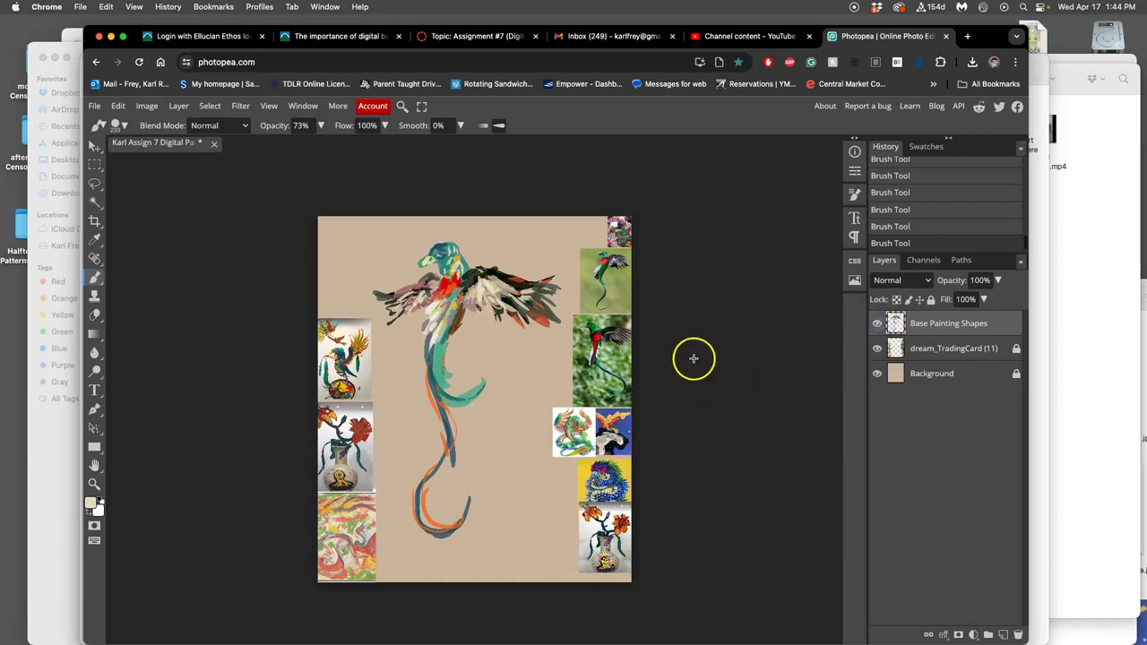
Scale the painting to about 103% and distort its top corners to skew it.
{"action": "key", "text": "super+alt+t"}
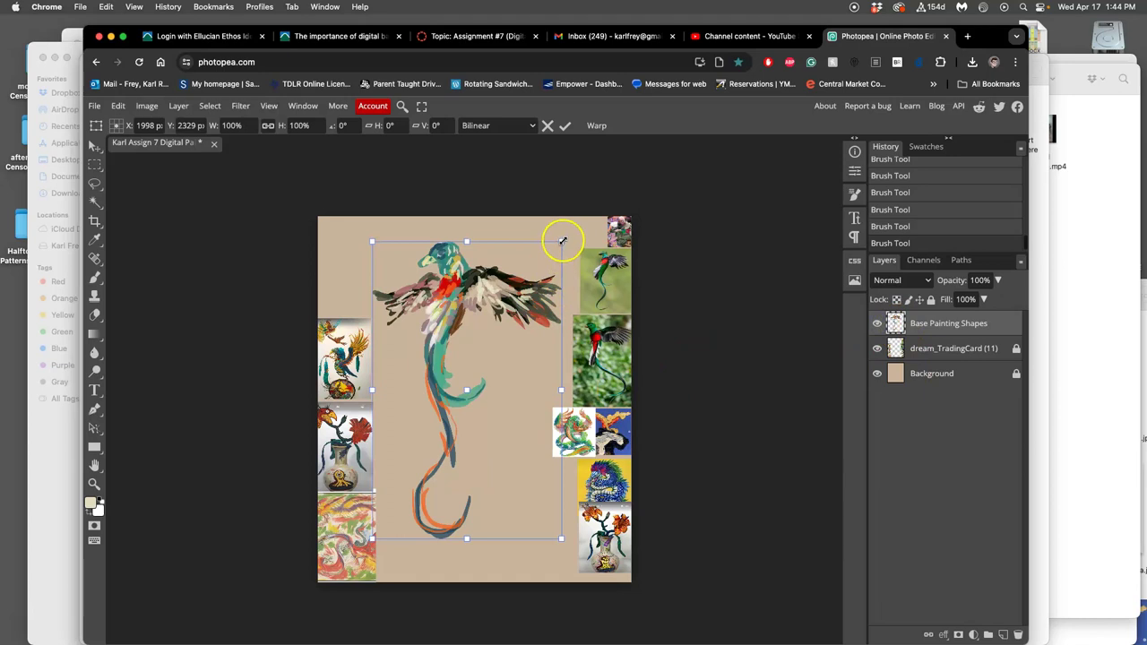
{"action": "mouse_move", "coordinate": [562, 240]}
{"action": "left_mouse_down"}
{"action": "mouse_move", "coordinate": [555, 248]}
{"action": "mouse_move", "coordinate": [567, 231]}
{"action": "left_mouse_up"}
{"action": "right_click", "coordinate": [505, 285]}
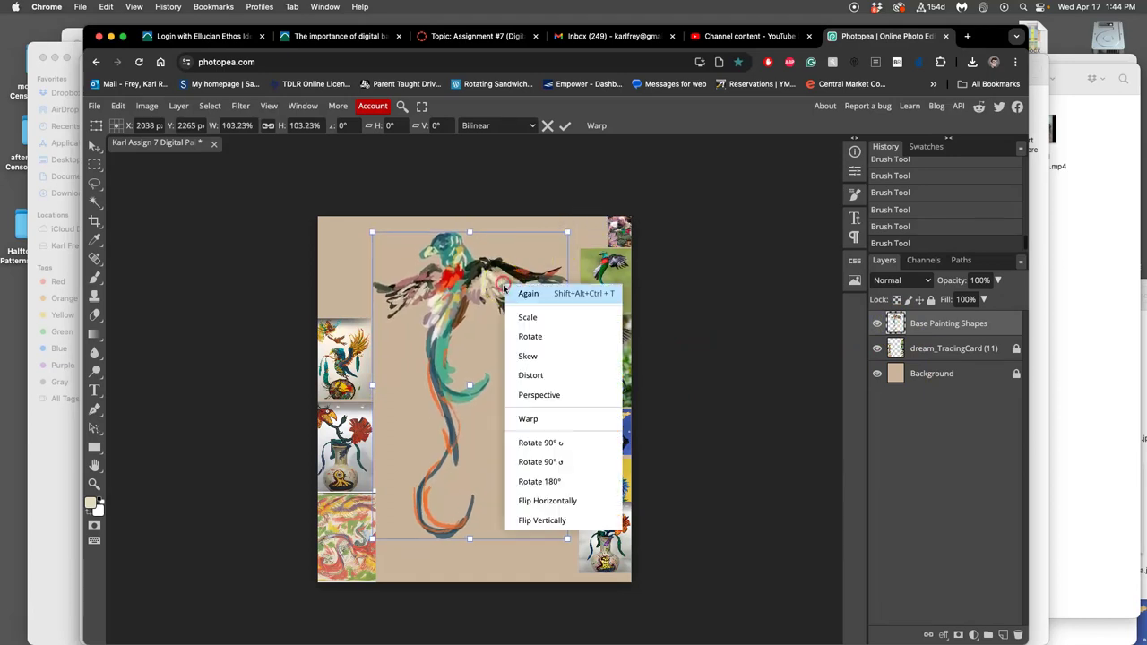
{"action": "left_click", "coordinate": [531, 375]}
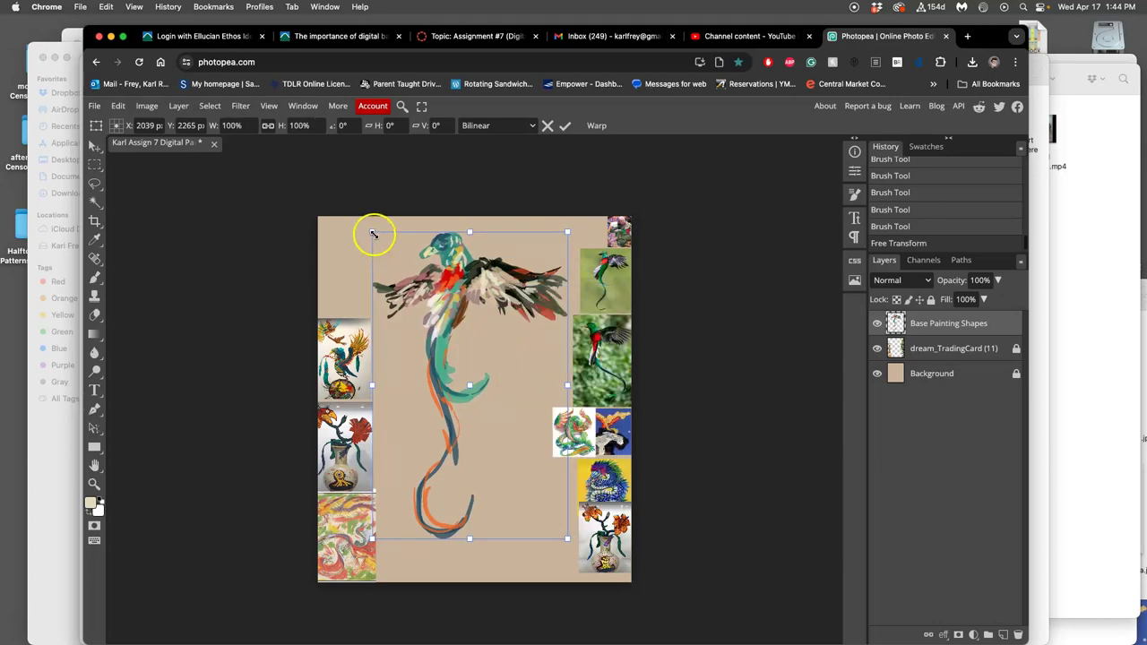
{"action": "mouse_move", "coordinate": [373, 234]}
{"action": "left_mouse_down"}
{"action": "mouse_move", "coordinate": [361, 227]}
{"action": "mouse_move", "coordinate": [375, 242]}
{"action": "left_mouse_up"}
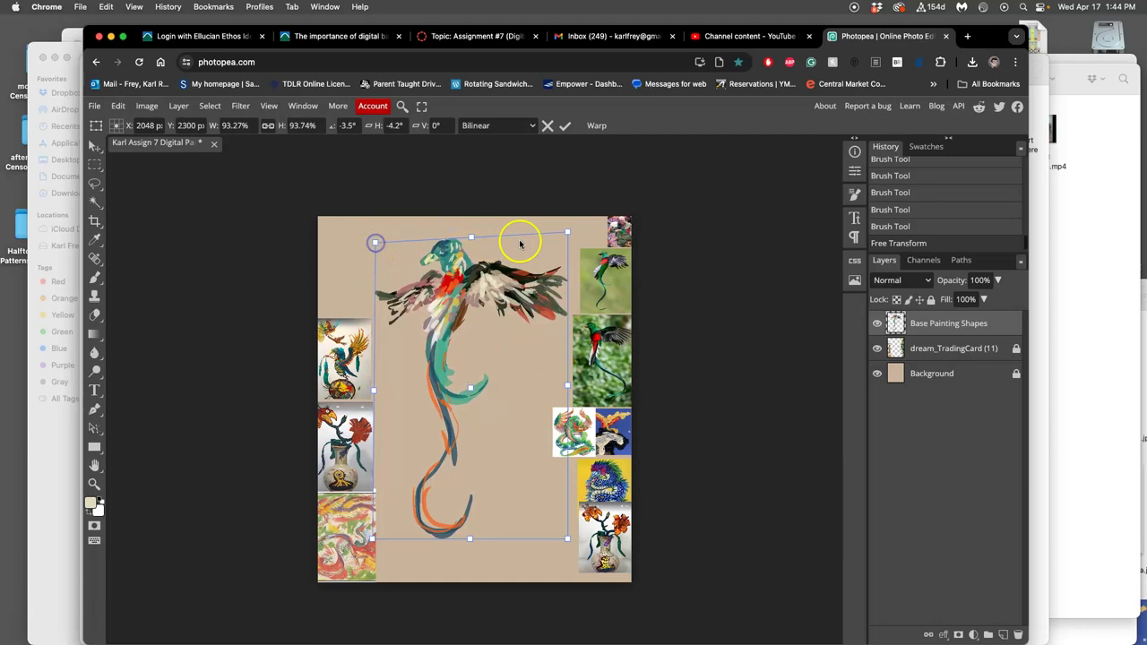
{"action": "left_click_drag", "start_coordinate": [568, 233], "coordinate": [558, 218]}
{"action": "left_click_drag", "start_coordinate": [481, 456], "coordinate": [489, 459]}
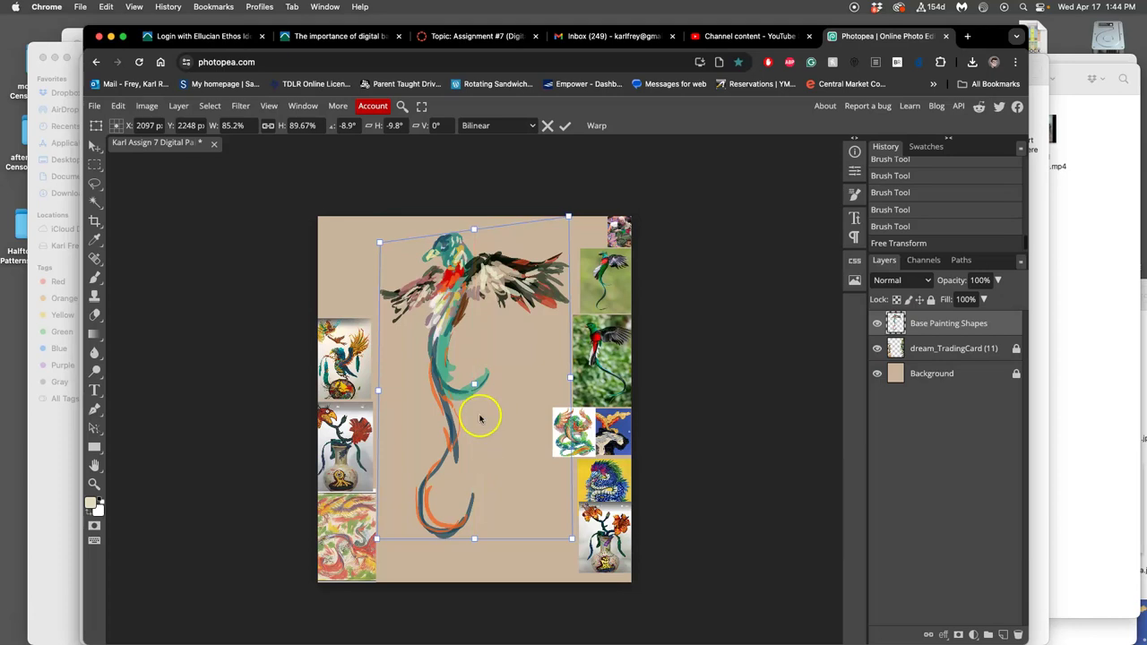
Warp the painting's middle and left side downward to lower the wings.
{"action": "right_click", "coordinate": [481, 405]}
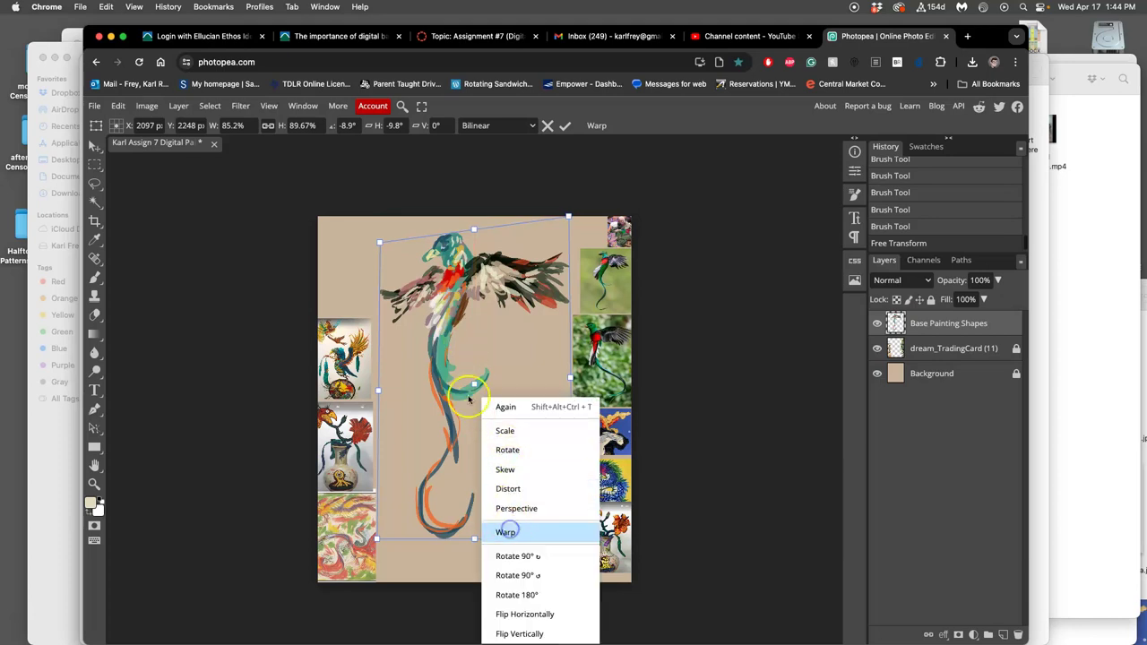
{"action": "left_click", "coordinate": [506, 532]}
{"action": "left_click_drag", "start_coordinate": [448, 336], "coordinate": [450, 353]}
{"action": "left_click_drag", "start_coordinate": [452, 302], "coordinate": [454, 303]}
{"action": "left_click_drag", "start_coordinate": [380, 339], "coordinate": [380, 364]}
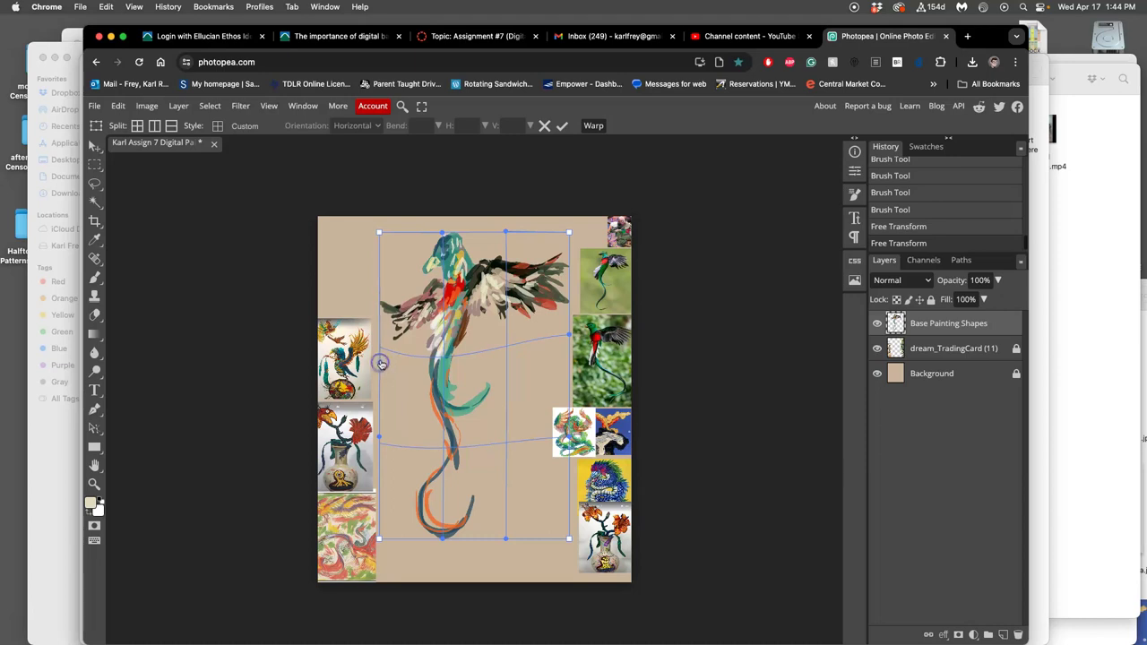
Apply the warp and lasso-delete stray feathers near the head and left wing.
{"action": "key", "text": "Return"}
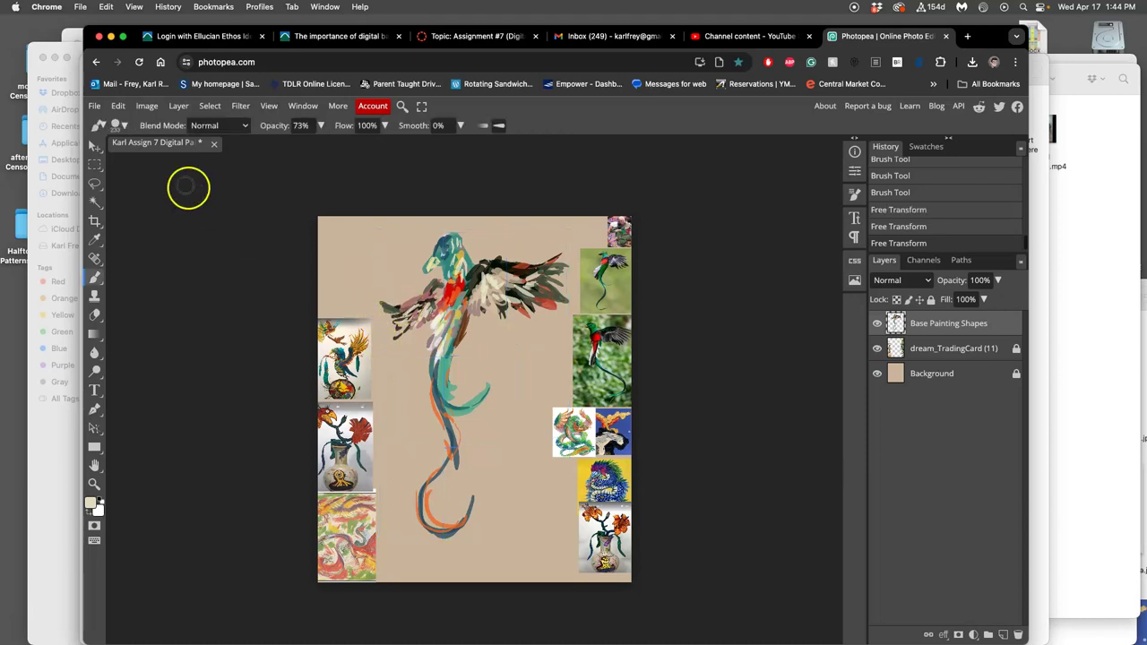
{"action": "left_click", "coordinate": [94, 183]}
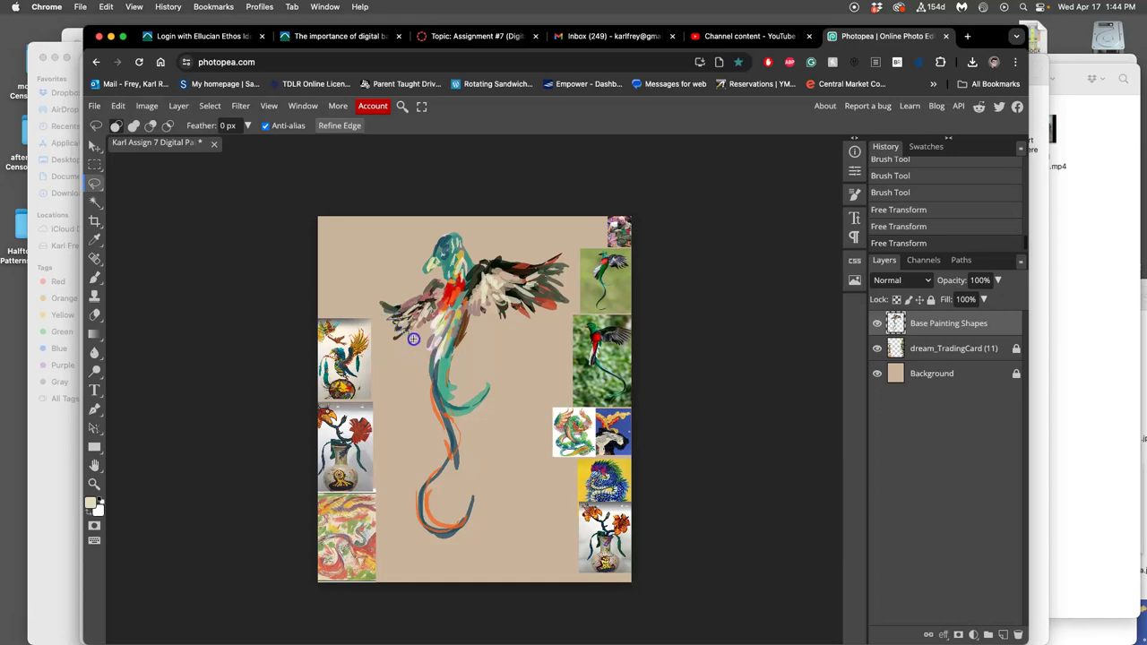
{"action": "left_click_drag", "start_coordinate": [380, 346], "coordinate": [394, 274]}
{"action": "key", "text": "Delete"}
{"action": "key", "text": "super+d"}
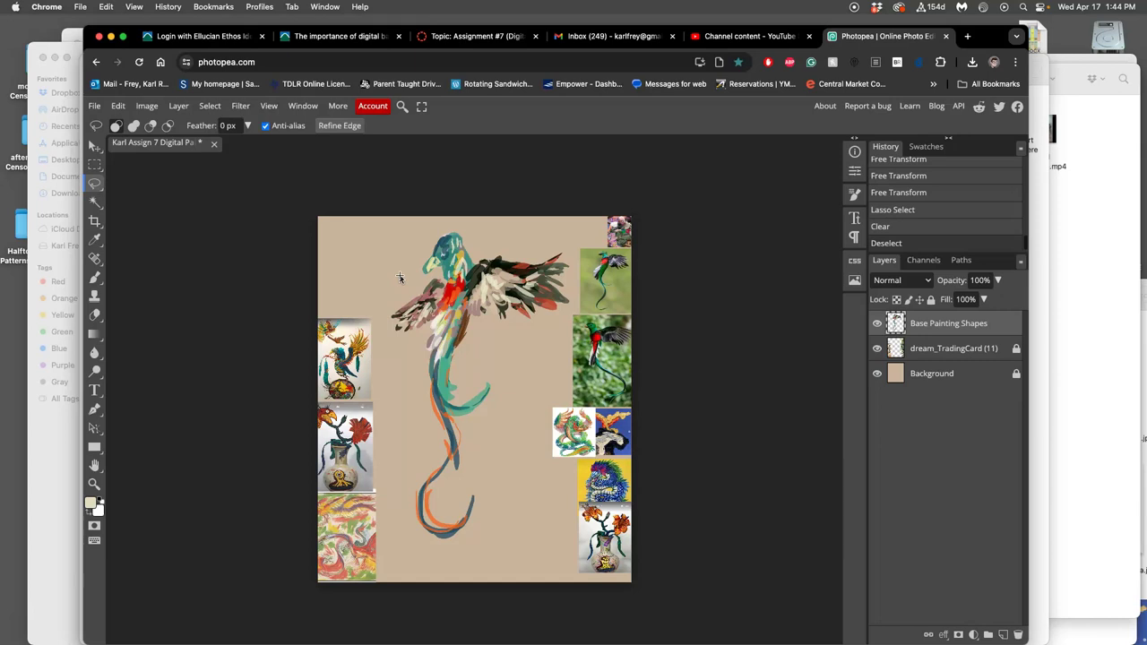
Lasso and delete the stray right wing tip fragment.
{"action": "mouse_move", "coordinate": [512, 244]}
{"action": "left_mouse_down"}
{"action": "mouse_move", "coordinate": [549, 262]}
{"action": "mouse_move", "coordinate": [527, 259]}
{"action": "left_mouse_up"}
{"action": "left_click_drag", "start_coordinate": [584, 266], "coordinate": [548, 240]}
{"action": "key", "text": "Delete"}
{"action": "left_click", "coordinate": [512, 239]}
{"action": "left_click_drag", "start_coordinate": [545, 335], "coordinate": [551, 385]}
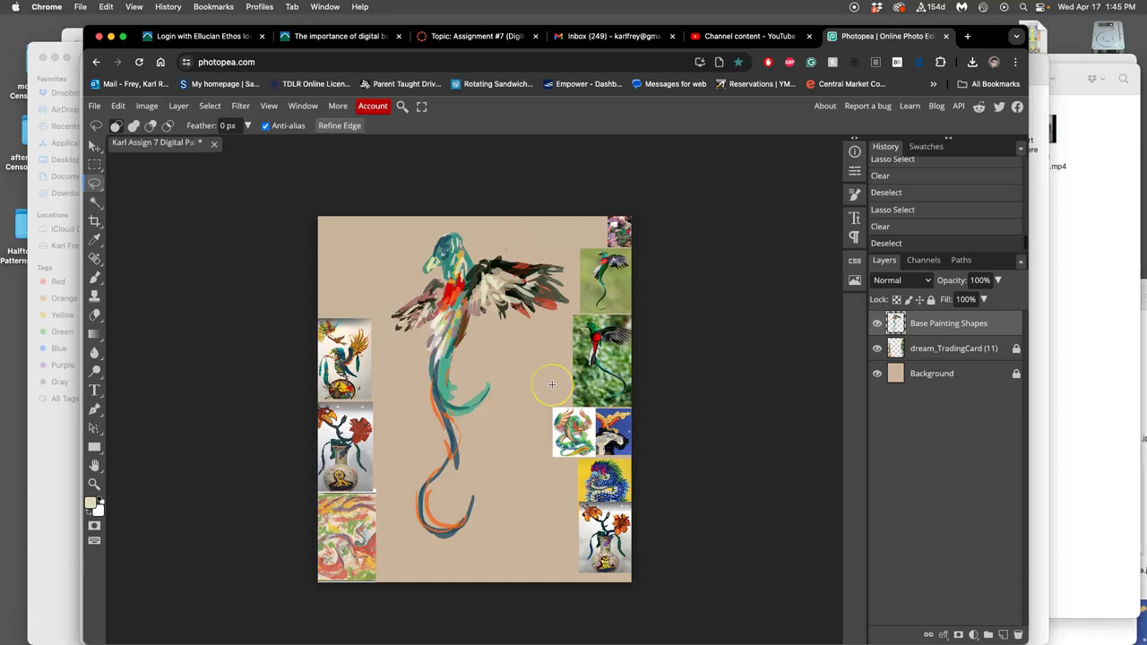